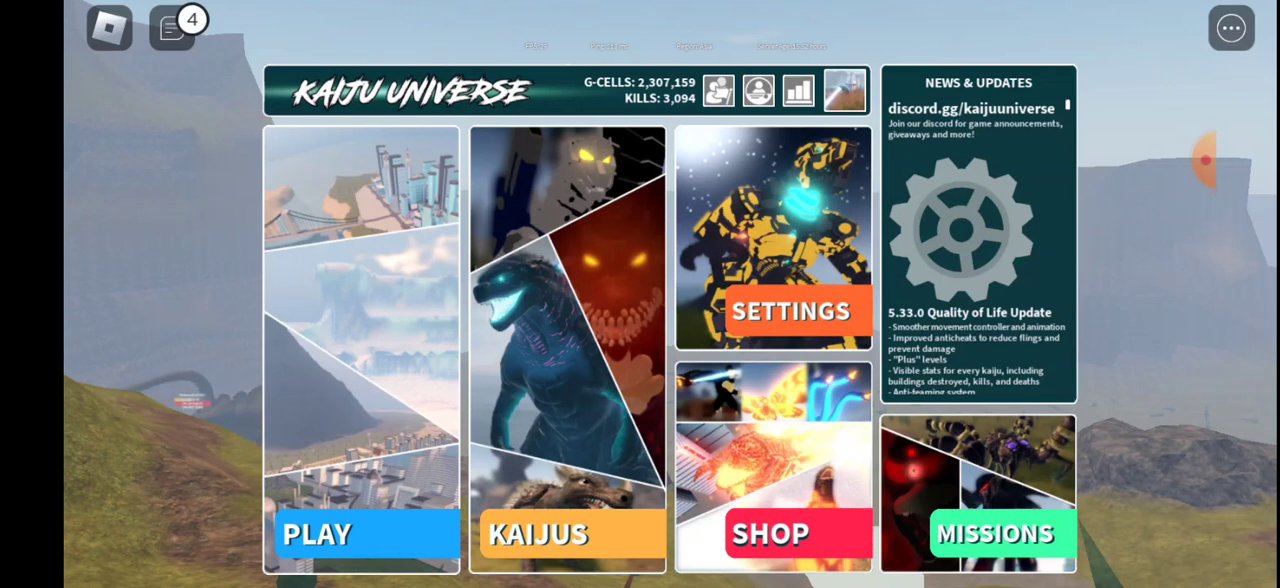
- Check Godzilla Junior's skill point stats, then spawn it at a map location
left_click(567, 533)
left_click(896, 277)
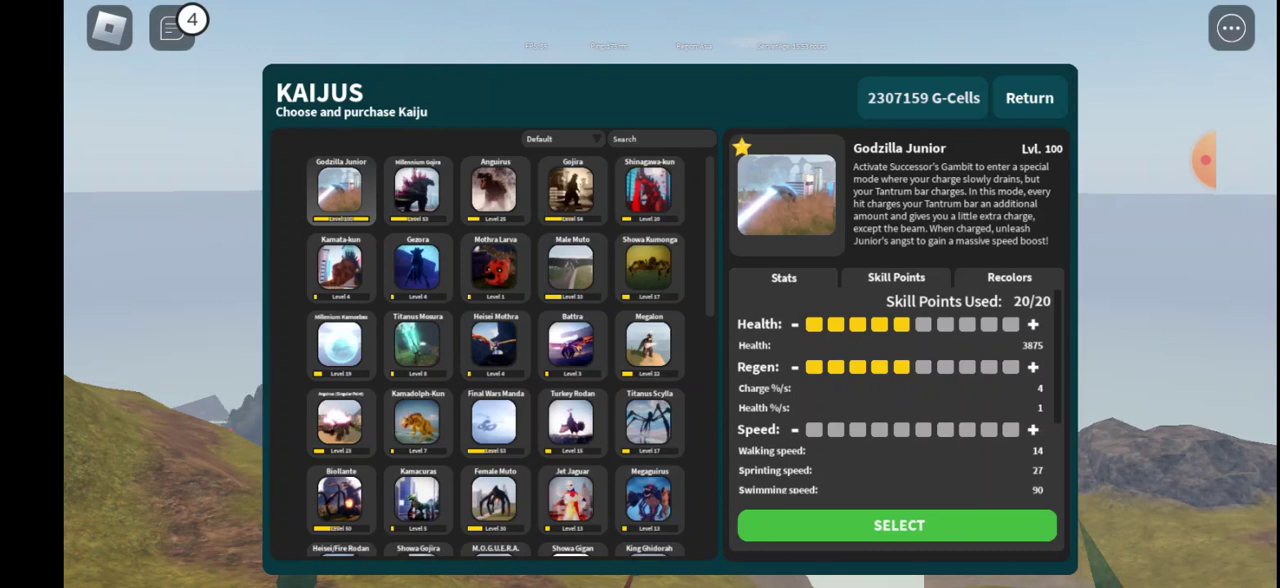
scroll(896, 400, "down", 3)
scroll(896, 400, "up", 3)
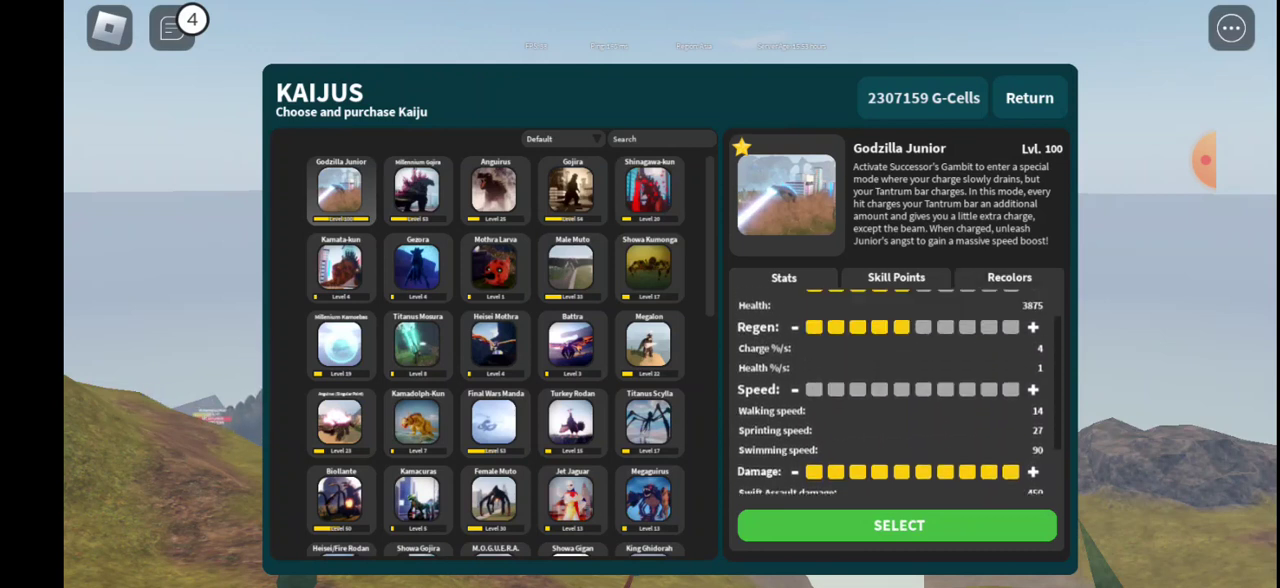
left_click(1029, 97)
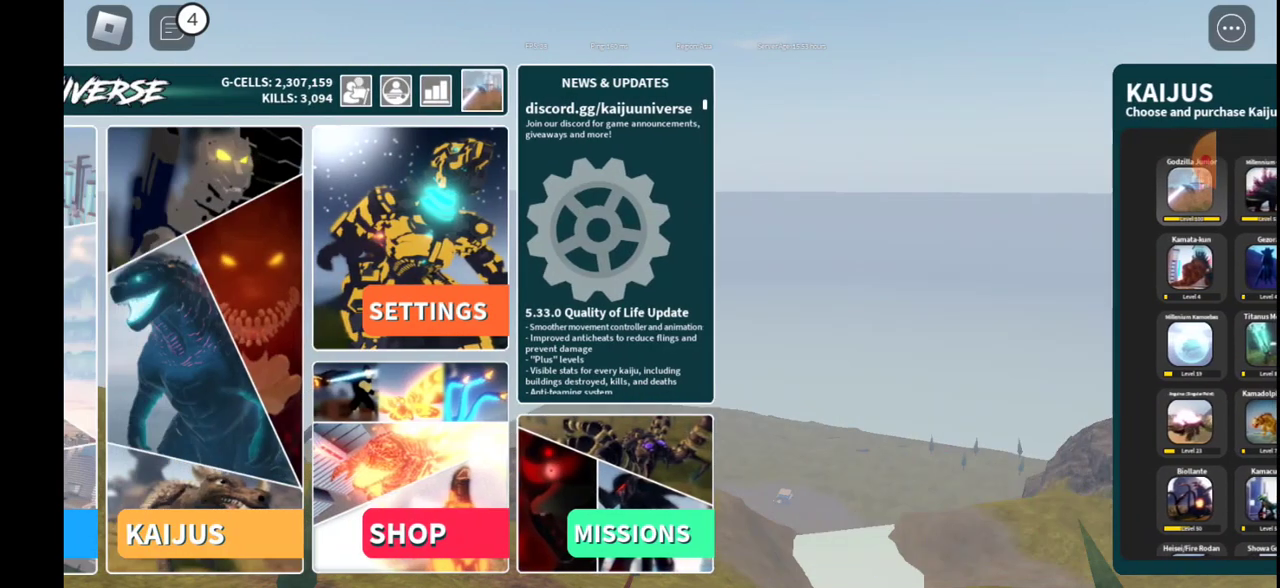
left_click(365, 533)
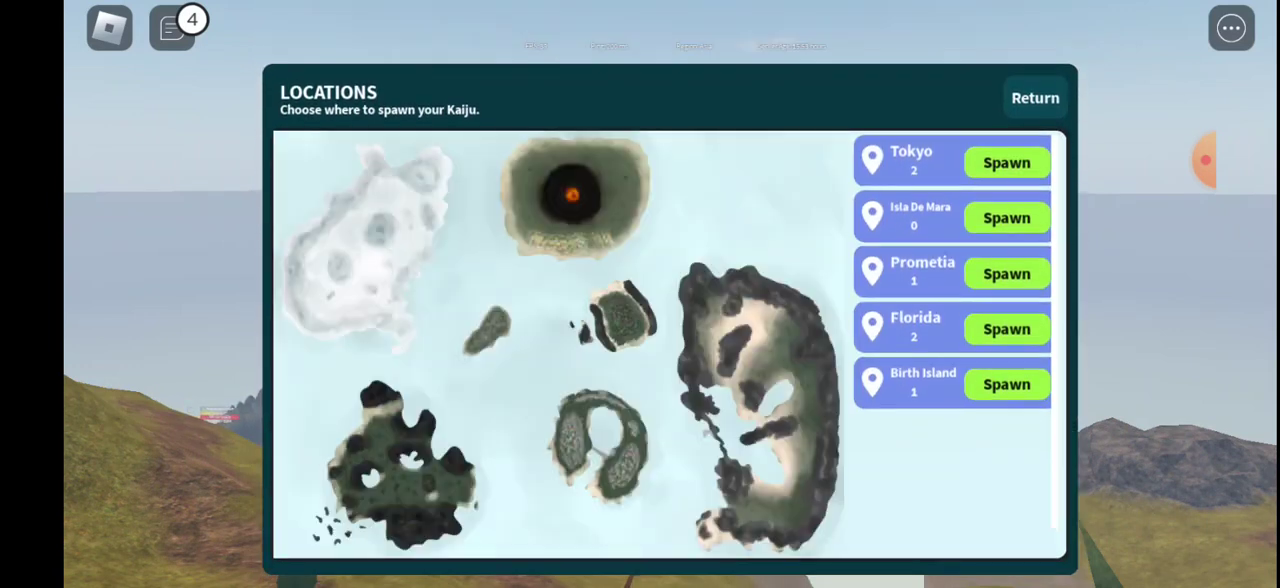
left_click(1006, 162)
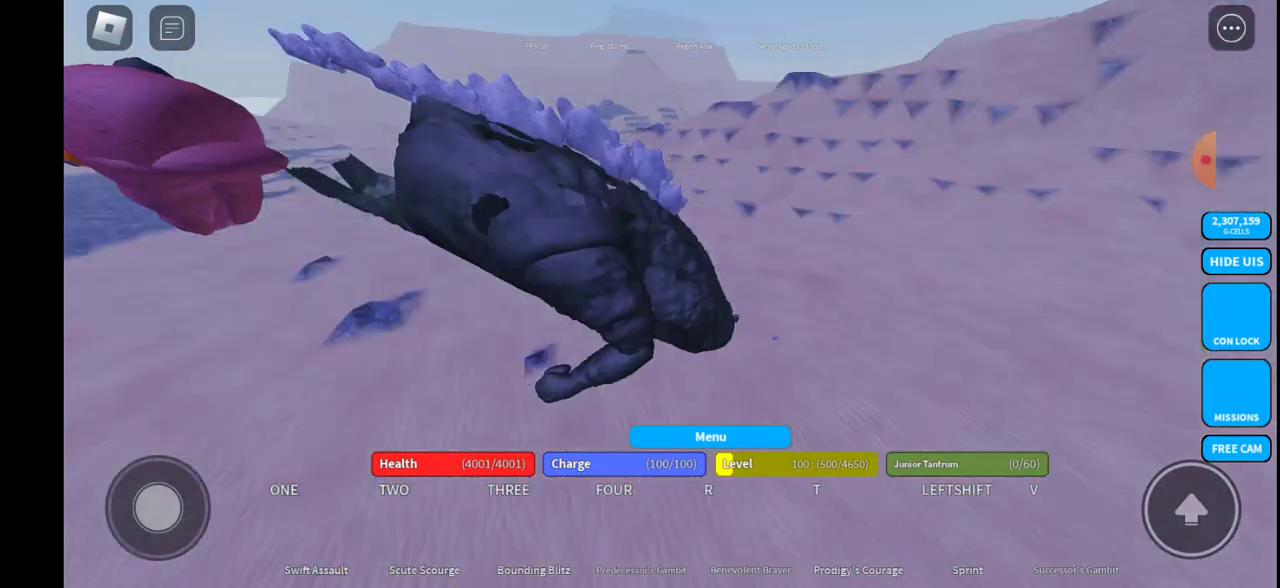
- Walk Godzilla Junior through the fog toward the city, firing beams until its health runs out
mouse_move(157, 507)
left_mouse_down()
mouse_move(178, 272)
mouse_move(188, 275)
left_mouse_up()
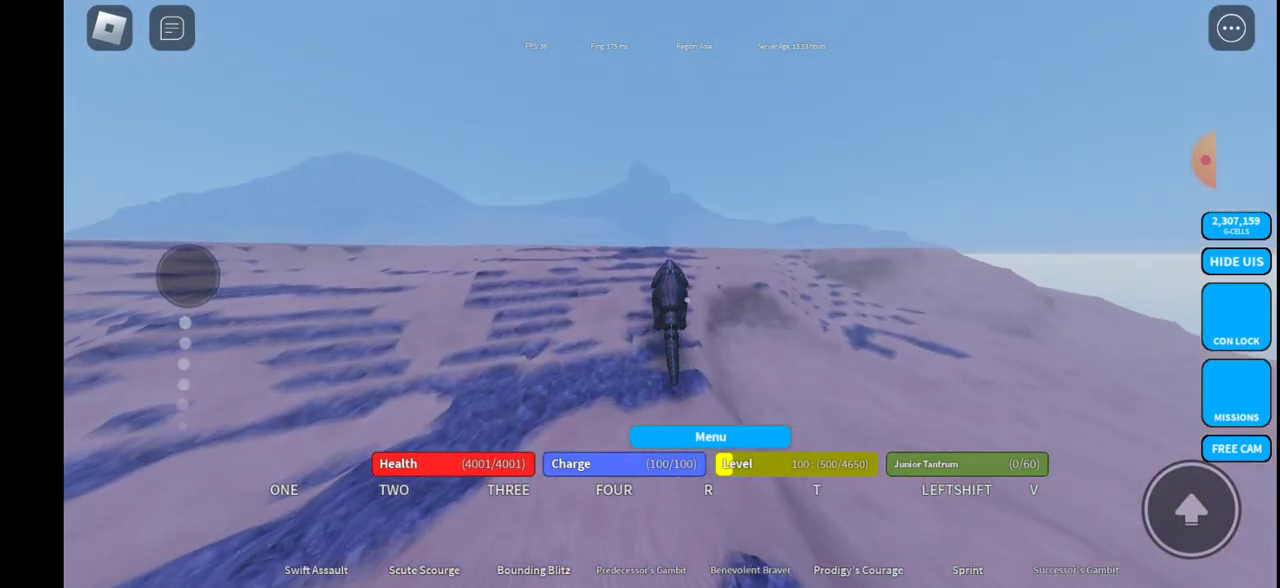
mouse_move(188, 275)
left_mouse_down()
mouse_move(314, 271)
mouse_move(351, 331)
left_mouse_up()
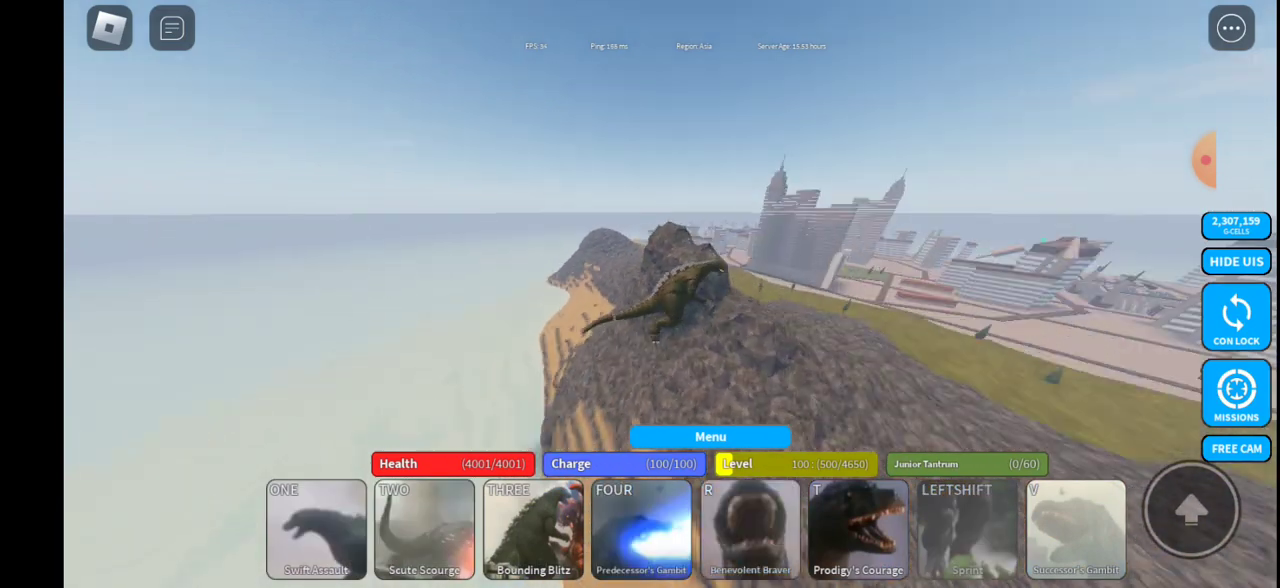
left_click(316, 529)
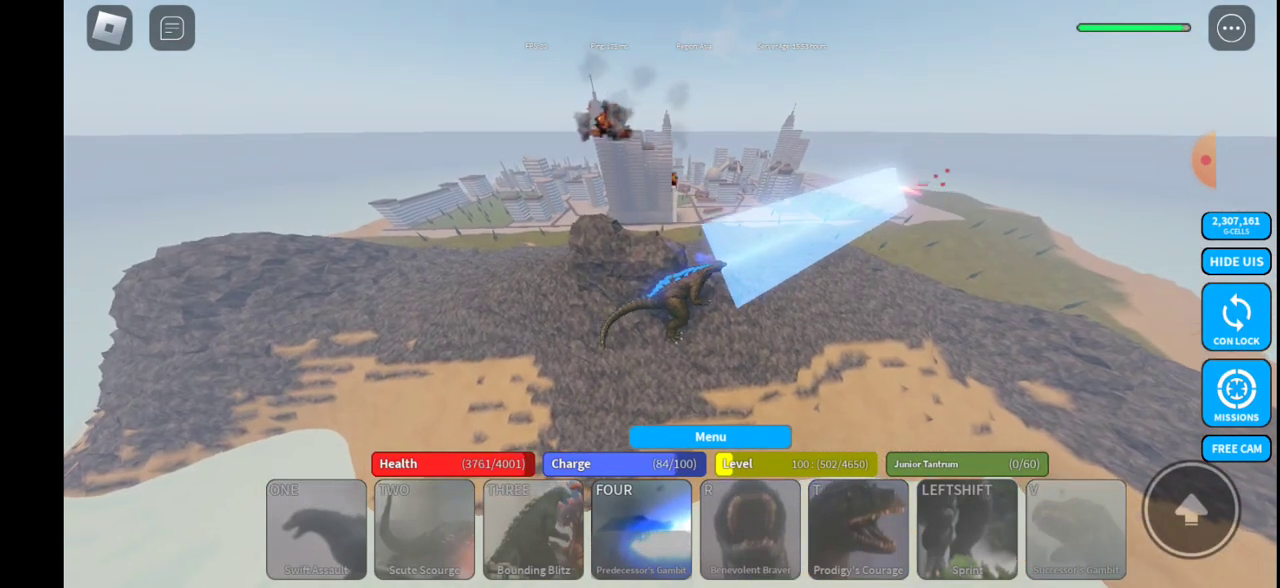
mouse_move(286, 348)
left_mouse_down()
mouse_move(253, 313)
mouse_move(257, 271)
mouse_move(294, 286)
left_mouse_up()
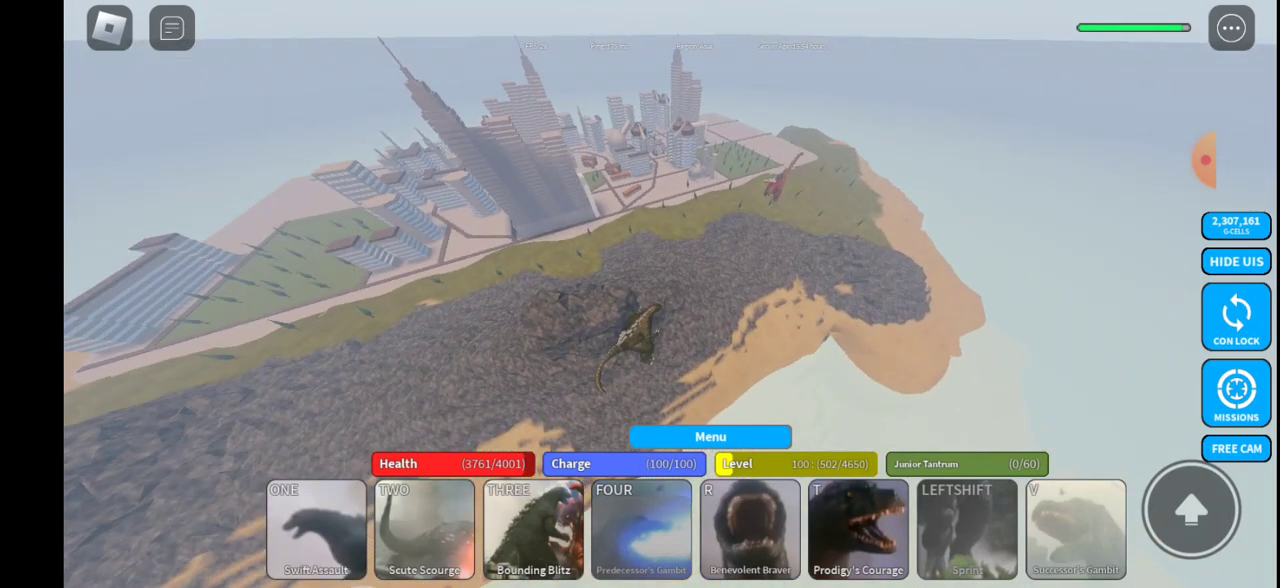
left_click(1205, 160)
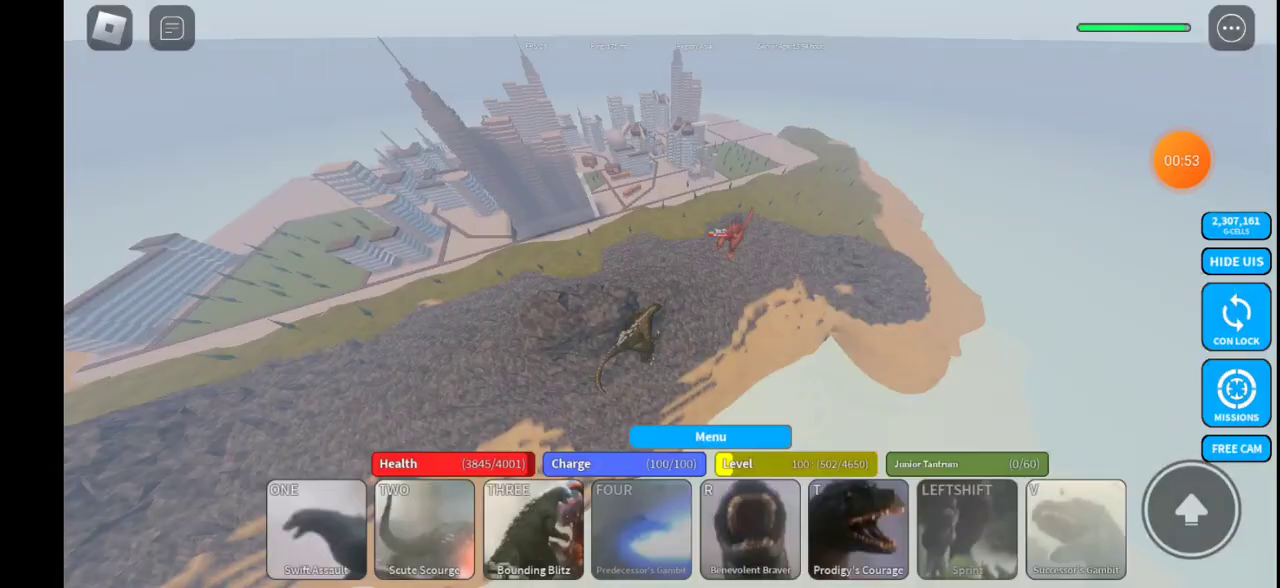
mouse_move(274, 331)
left_mouse_down()
mouse_move(200, 343)
mouse_move(243, 323)
mouse_move(120, 480)
mouse_move(165, 427)
mouse_move(129, 394)
mouse_move(109, 477)
mouse_move(149, 507)
mouse_move(131, 537)
mouse_move(109, 543)
mouse_move(114, 514)
mouse_move(233, 420)
mouse_move(86, 526)
mouse_move(116, 445)
mouse_move(143, 443)
left_mouse_up()
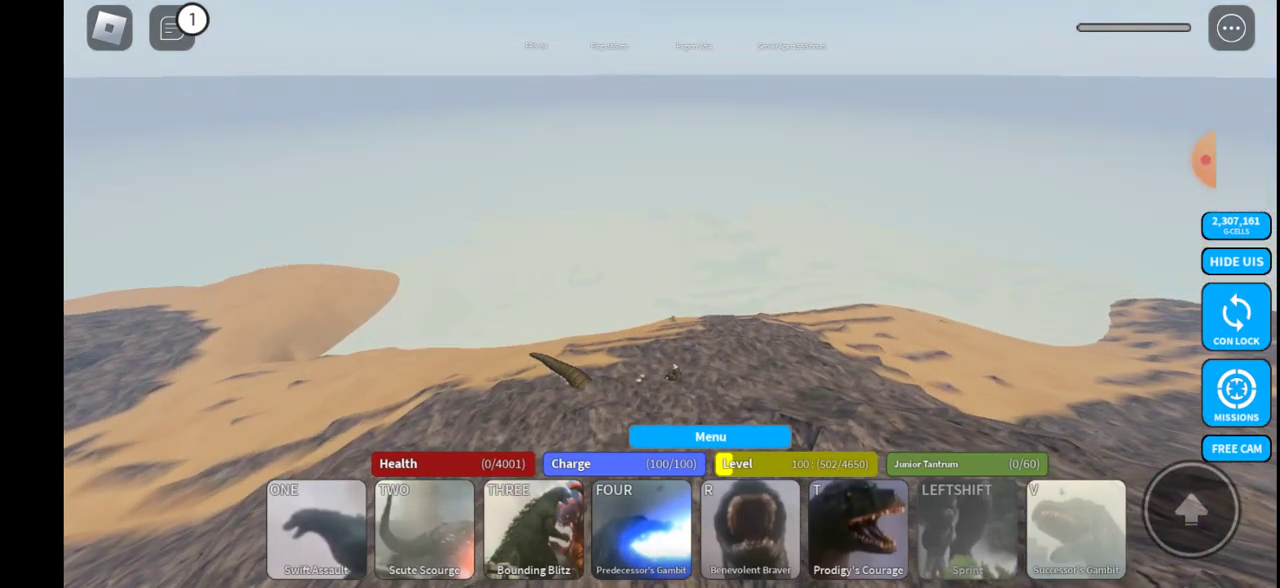
left_click(710, 437)
- Browse Turkey Rodan and Monster Zero, then view Destoroyah's 750,000 G-Cell requirement
left_click(528, 517)
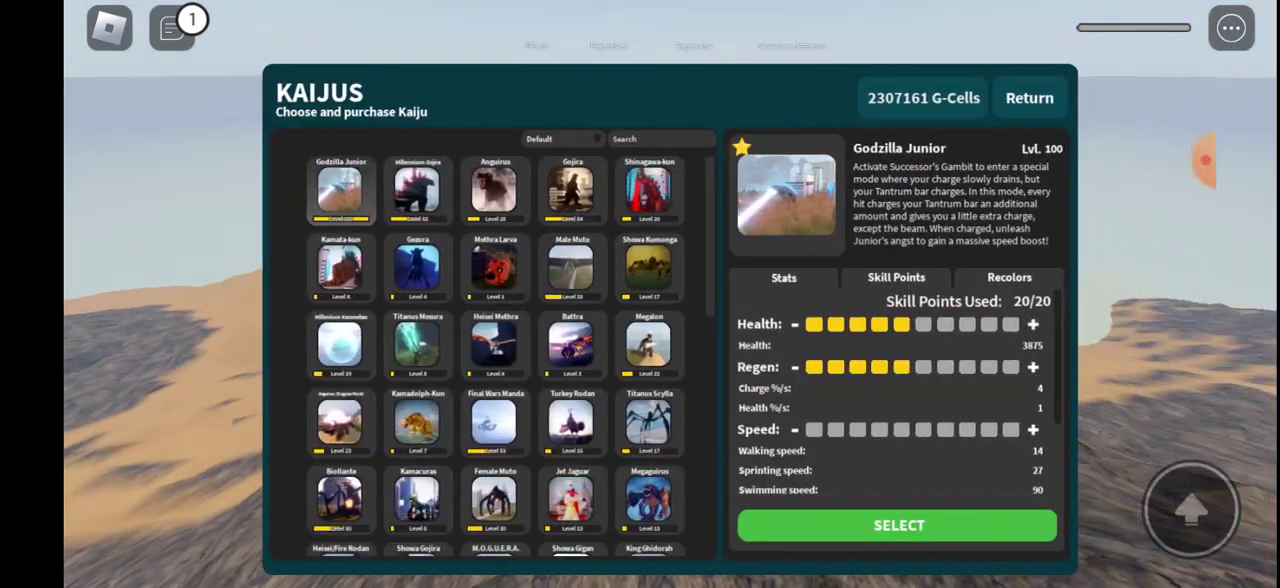
left_click(572, 420)
scroll(490, 350, "down", 5)
left_click(571, 375)
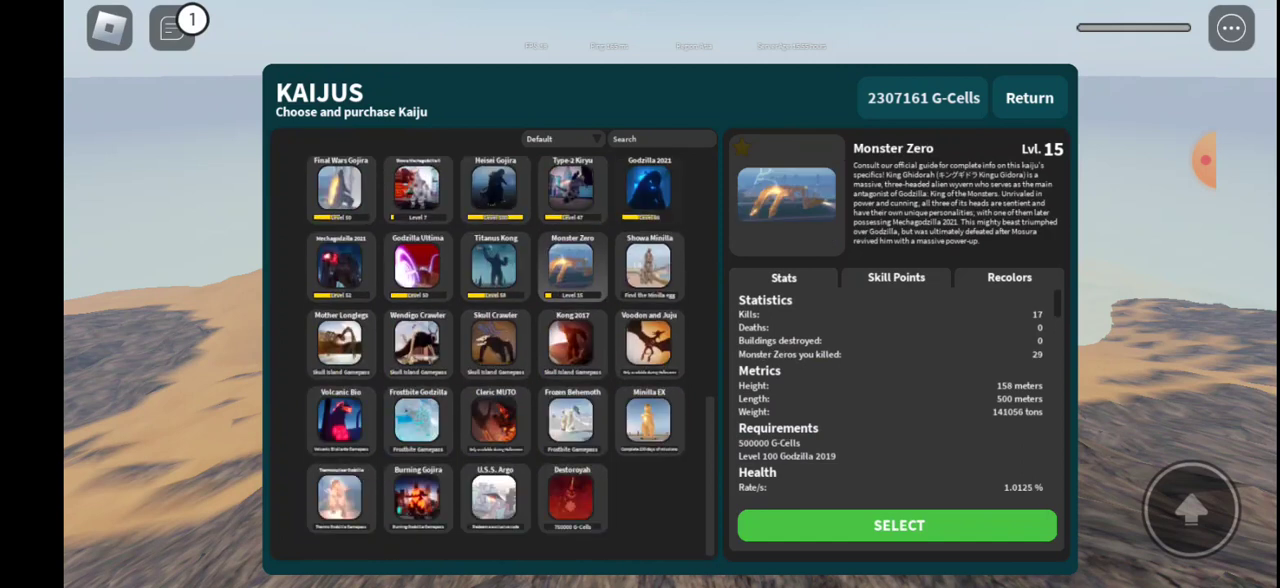
scroll(490, 350, "down", 2)
left_click(571, 518)
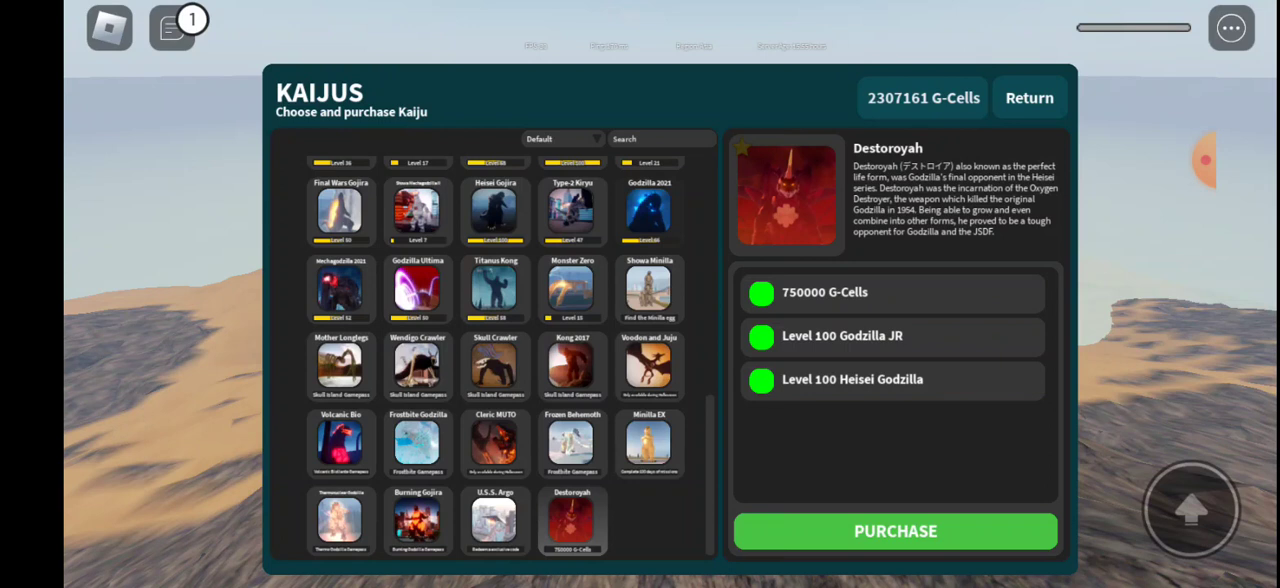
- Open and close the leaderboard from the game options list, then reopen it
left_click(1231, 28)
left_click(971, 97)
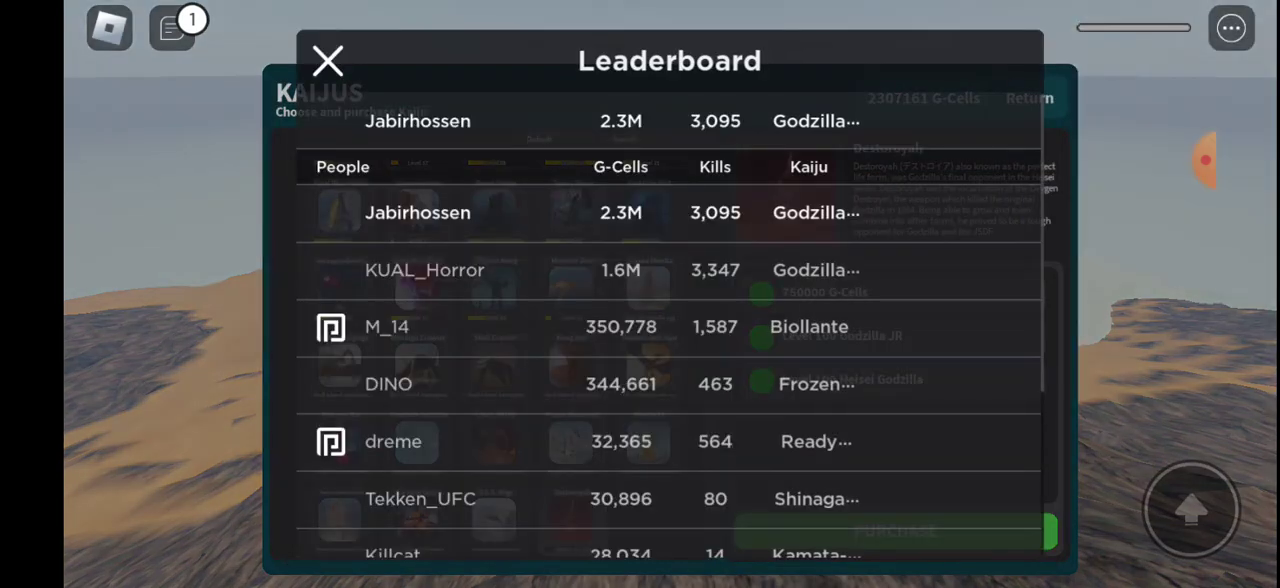
left_click(327, 61)
left_click(1231, 28)
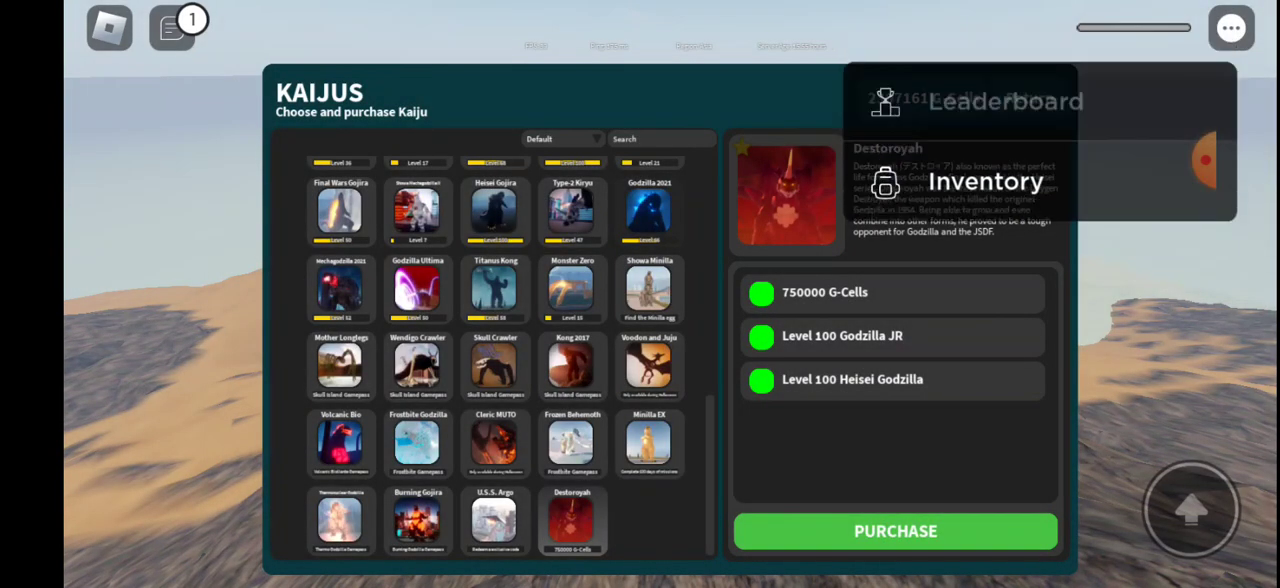
left_click(1000, 100)
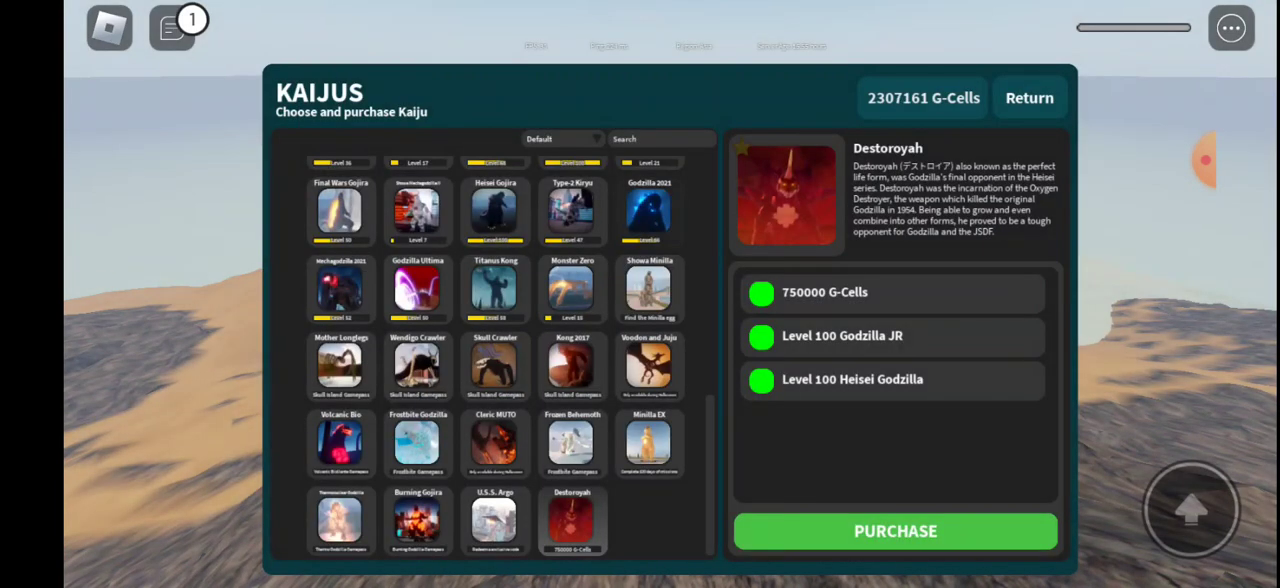
- Buy Destoroyah for 750,000 G-Cells and select it as the active kaiju
left_click(895, 531)
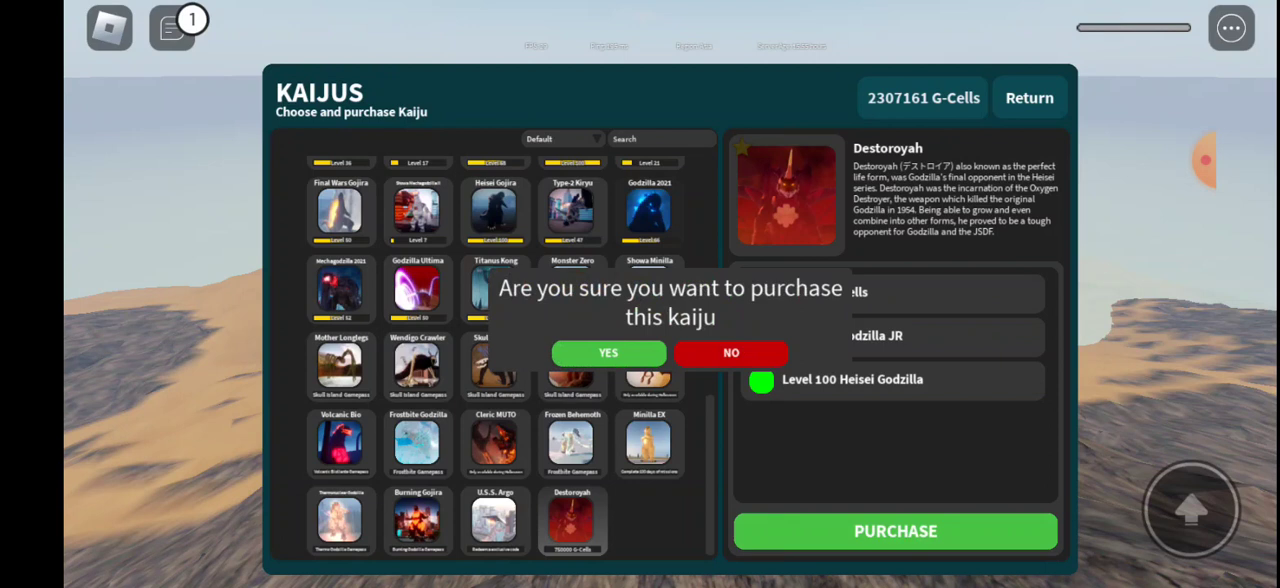
left_click(572, 385)
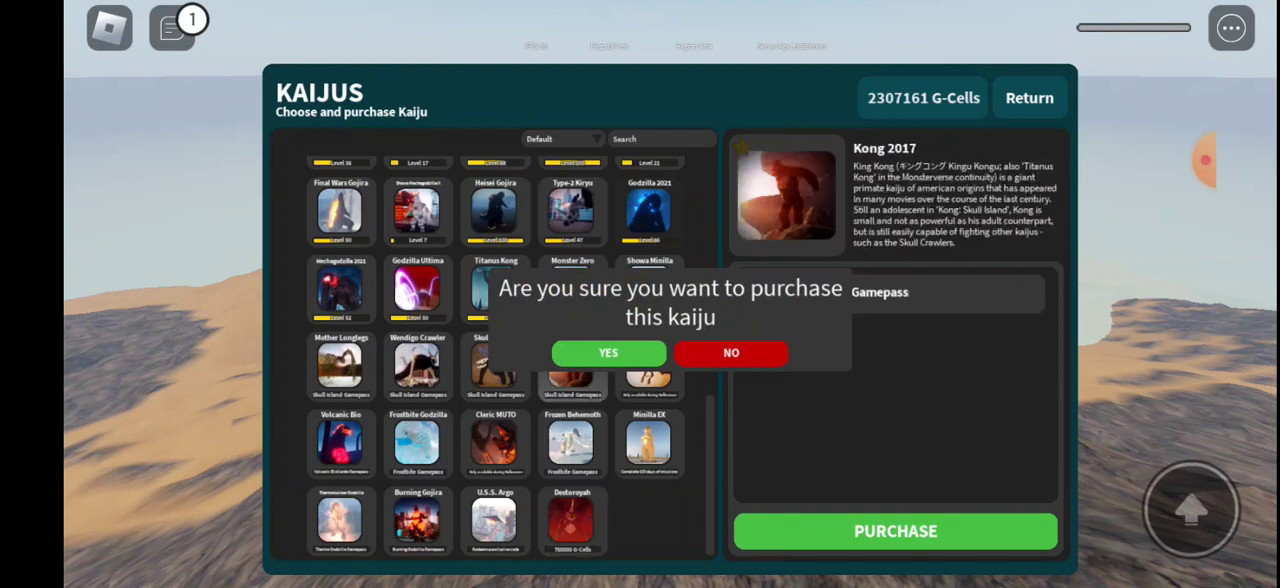
left_click(571, 520)
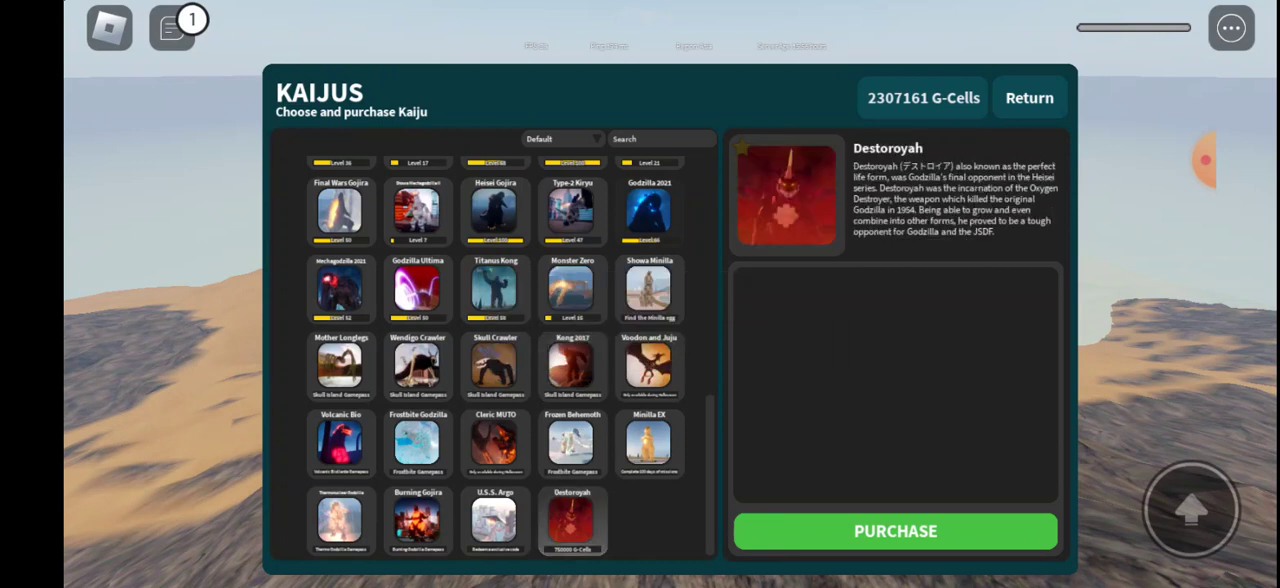
left_click(669, 540)
left_click(895, 531)
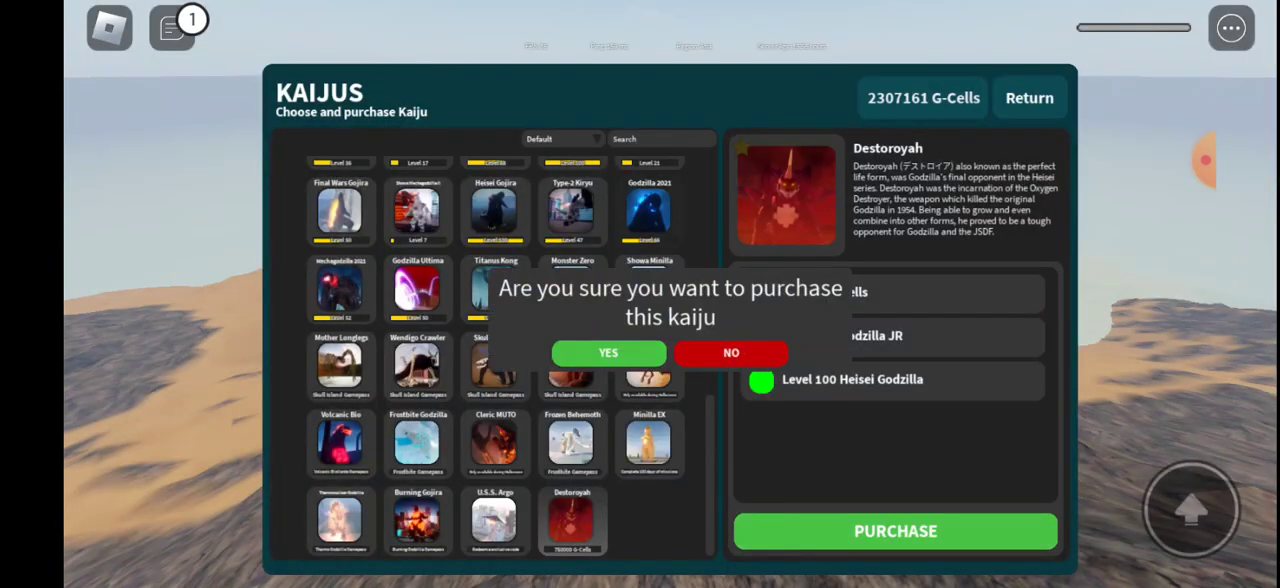
left_click(608, 352)
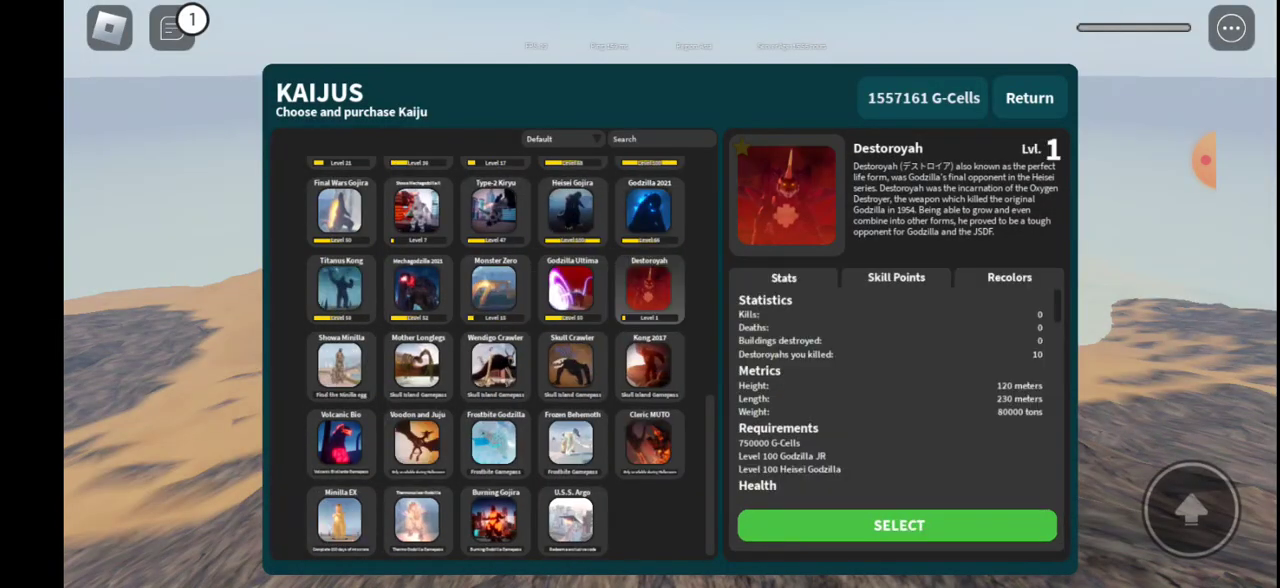
scroll(897, 400, "down", 5)
scroll(897, 400, "down", 3)
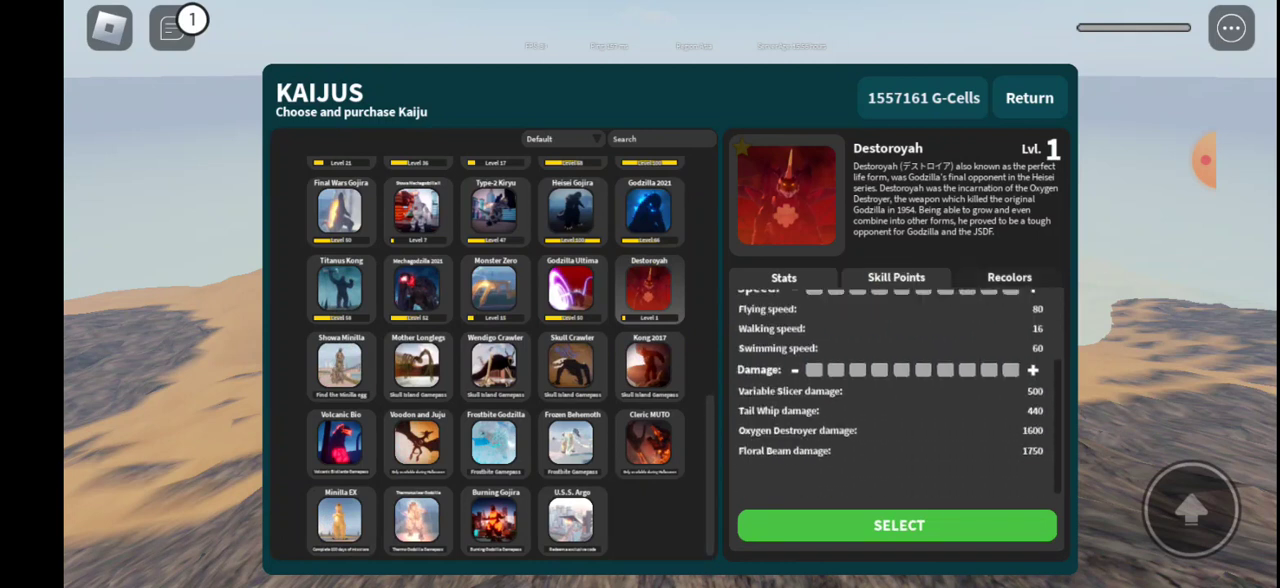
scroll(897, 400, "up", 1)
left_click(899, 525)
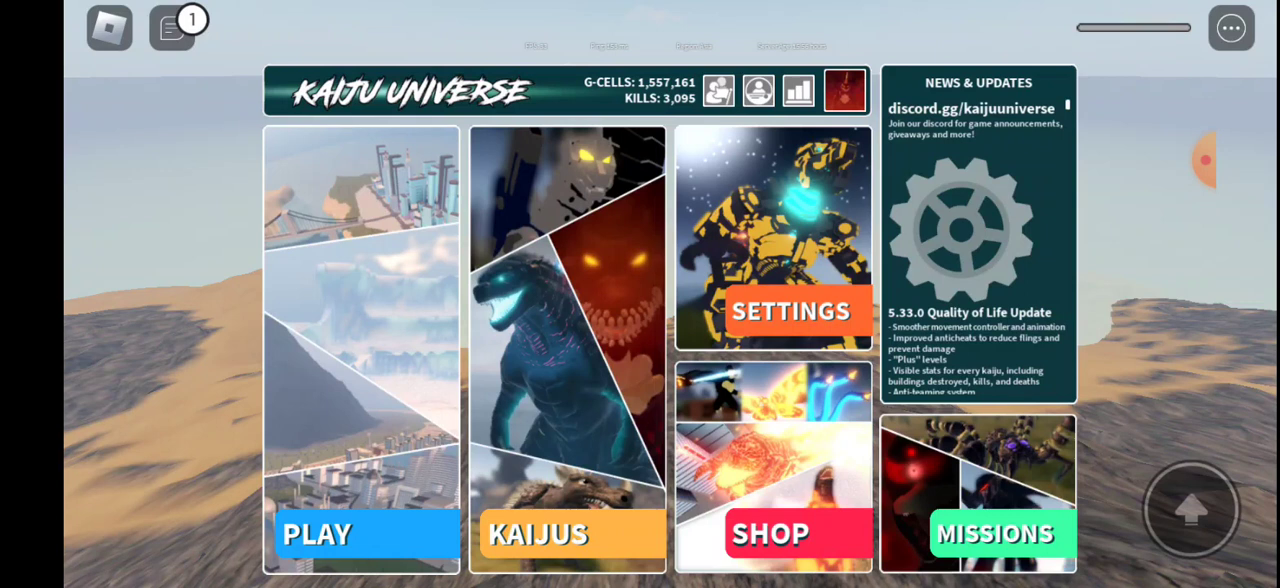
- Glance at the game settings and the shop, closing each
left_click(790, 311)
scroll(668, 350, "down", 3)
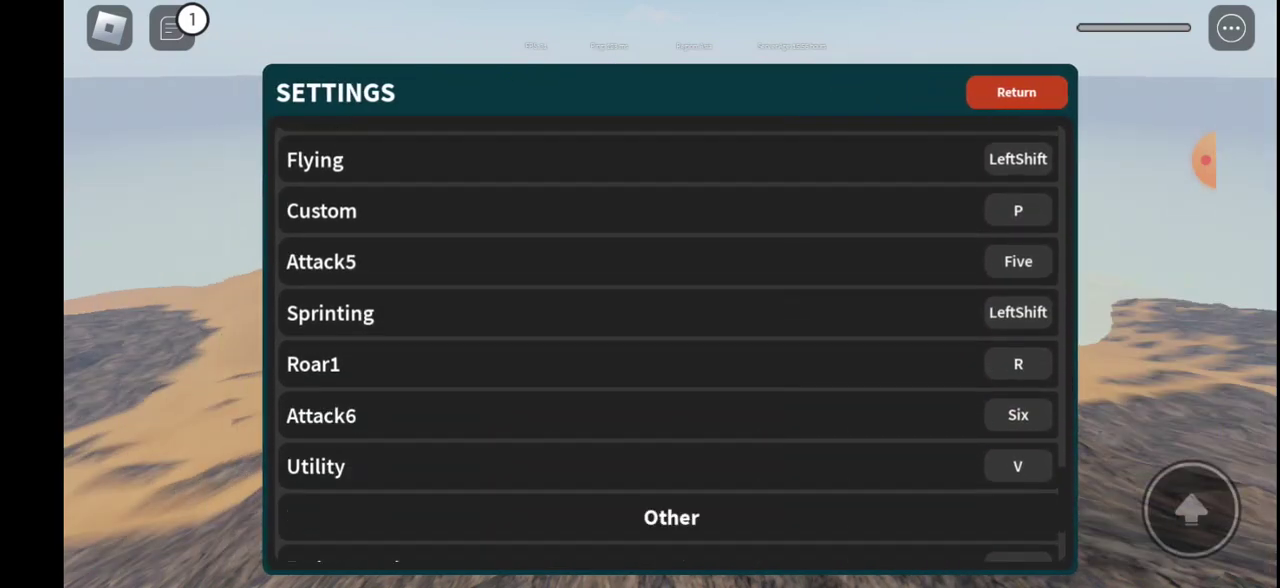
scroll(668, 350, "down", 3)
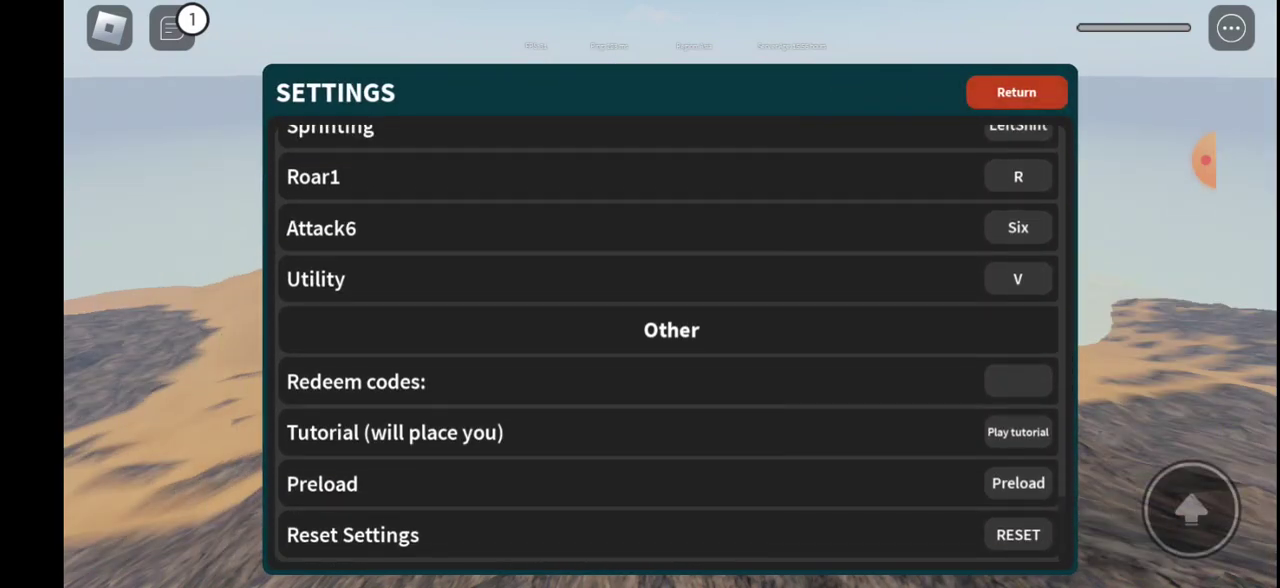
left_click(1016, 92)
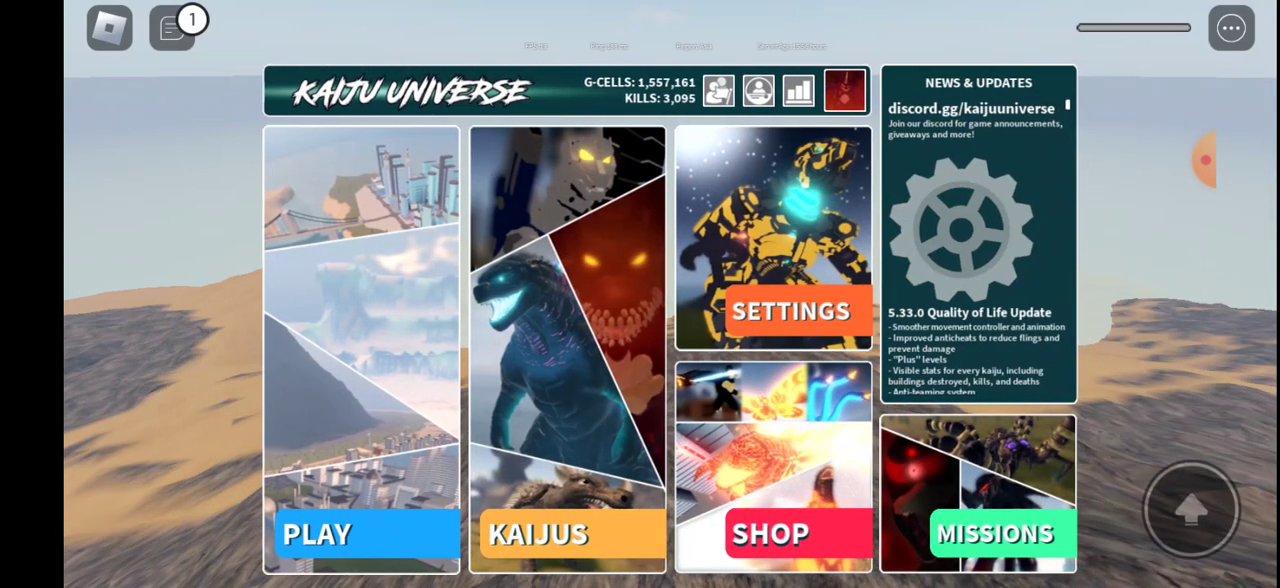
left_click(800, 535)
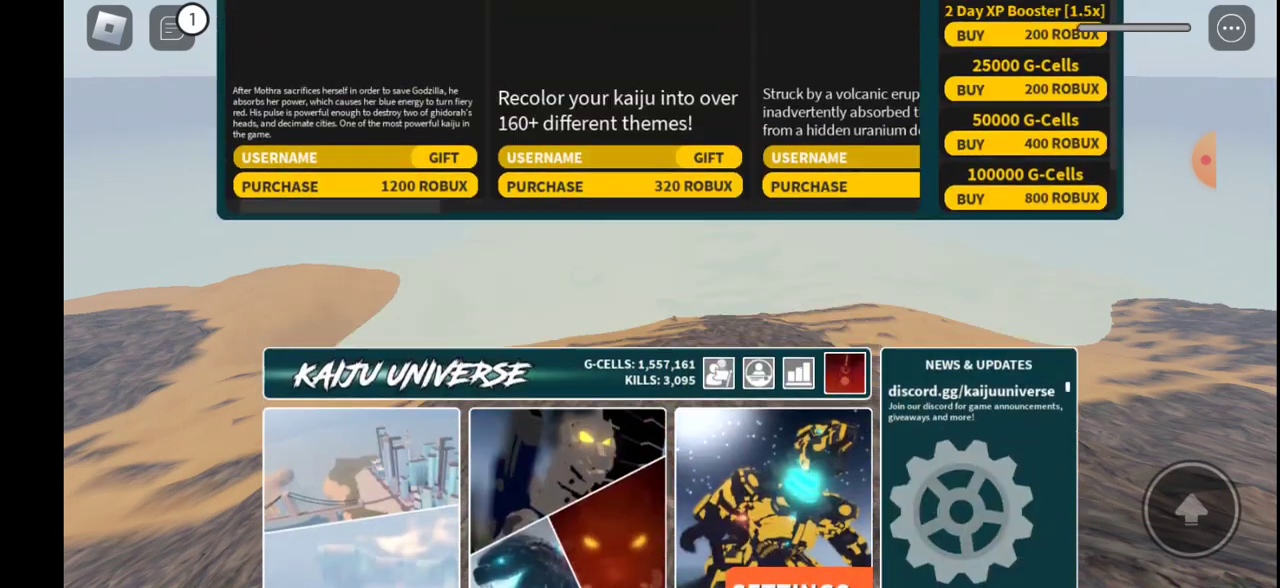
left_click(1066, 143)
- Peek at the spawn locations map, then browse settings, leaving filters at None
left_click(365, 535)
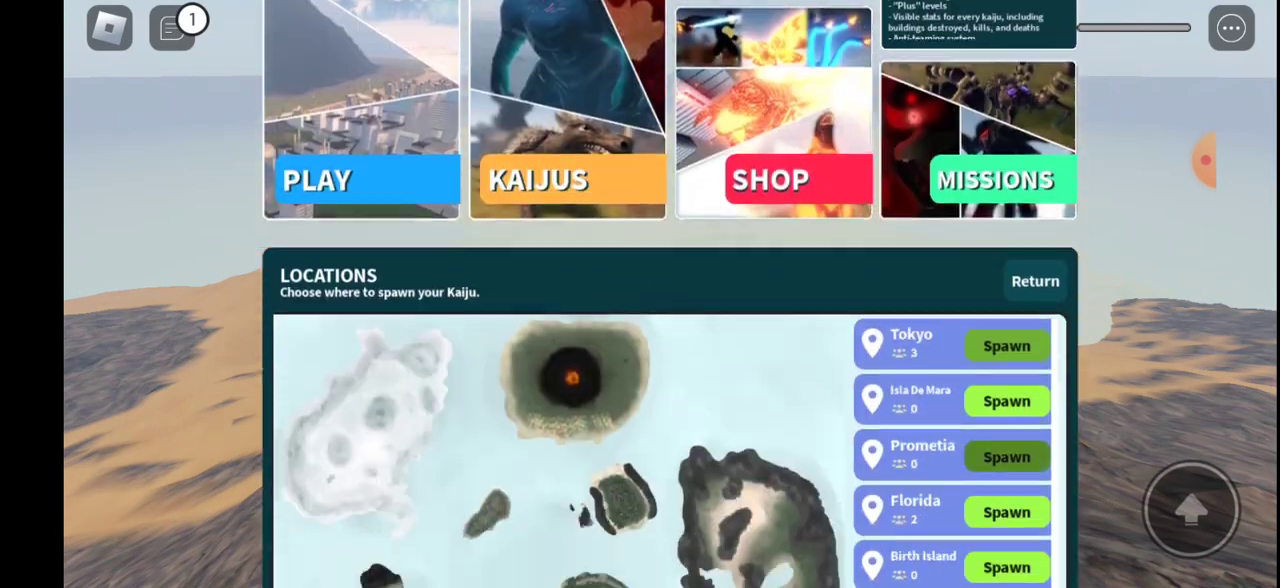
left_click(1034, 100)
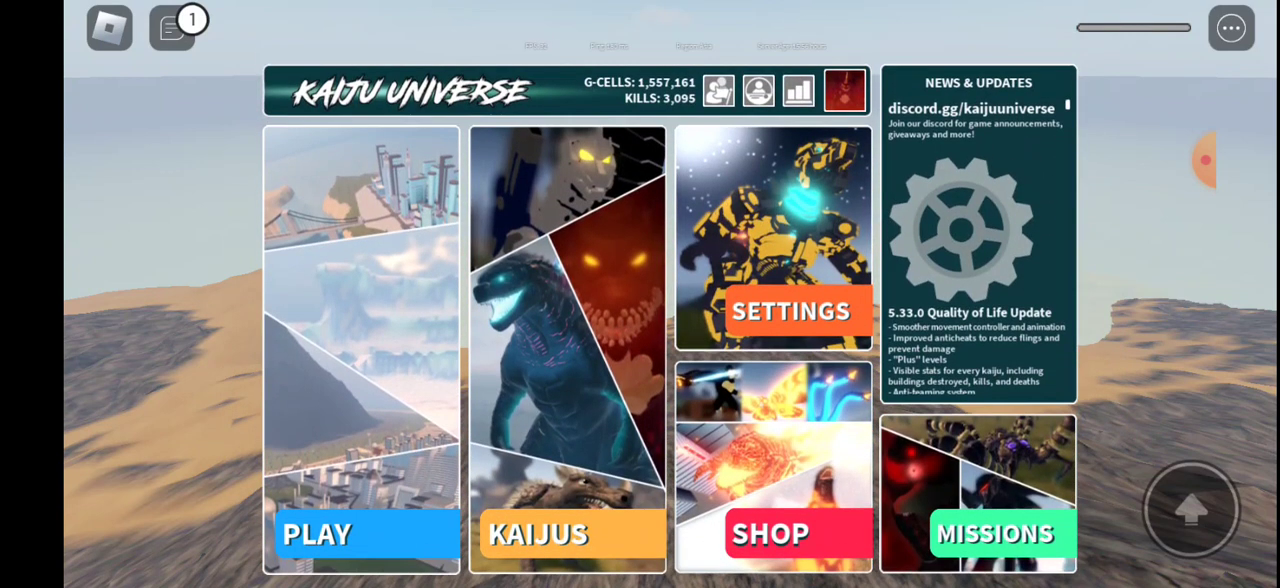
left_click(790, 311)
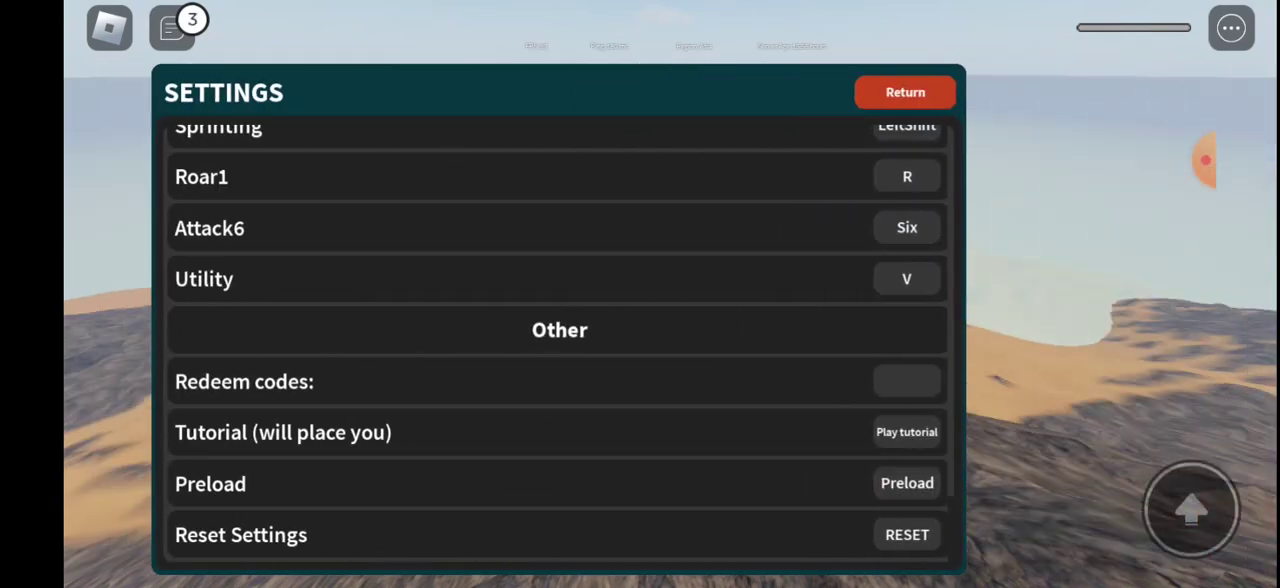
scroll(670, 340, "up", 1)
scroll(670, 340, "up", 3)
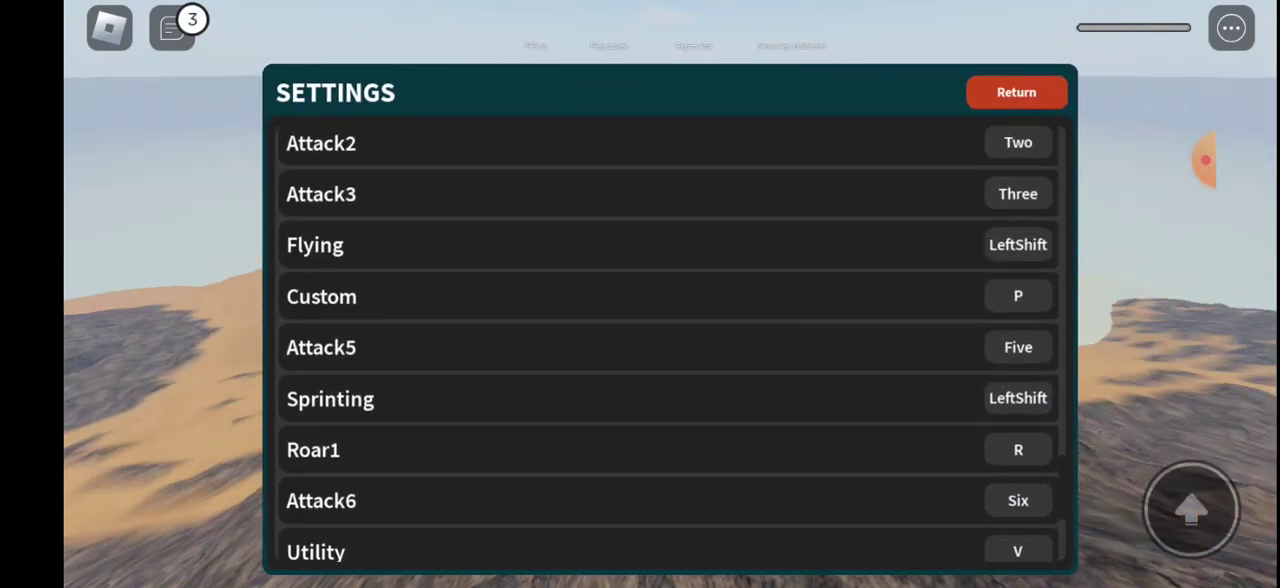
scroll(670, 340, "up", 5)
scroll(670, 340, "up", 10)
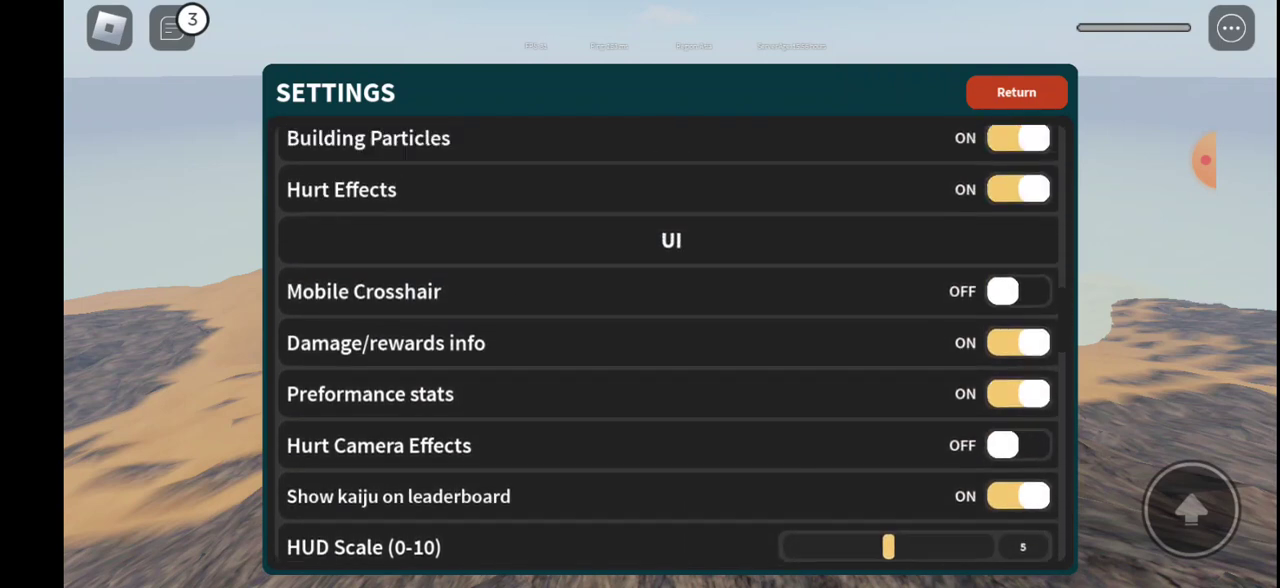
scroll(670, 340, "up", 5)
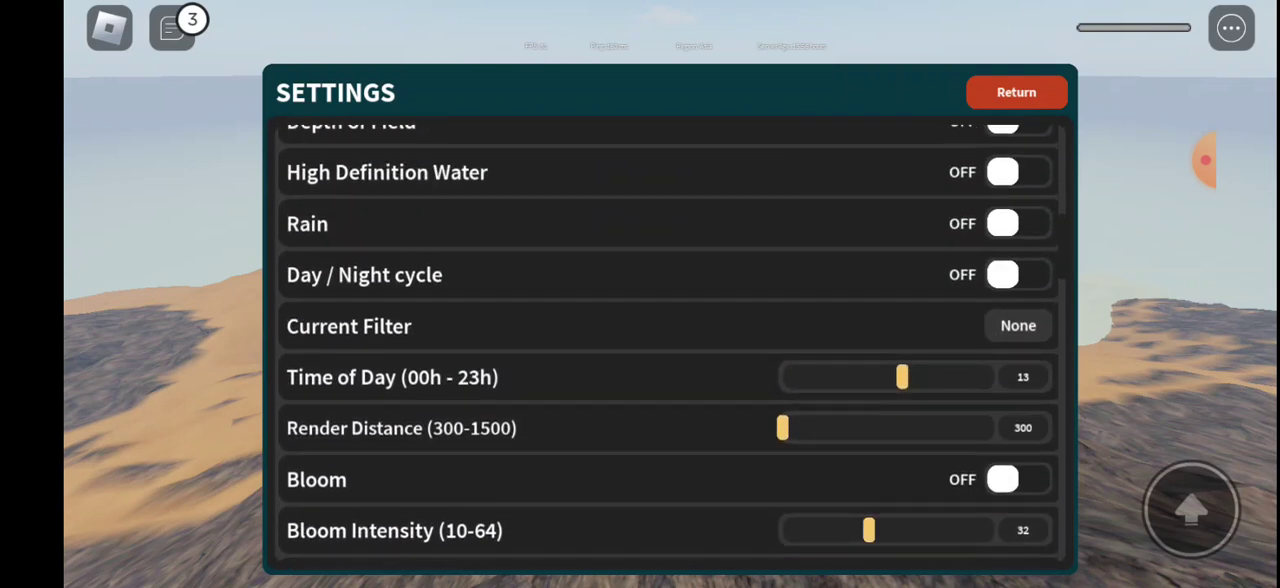
scroll(670, 340, "down", 4)
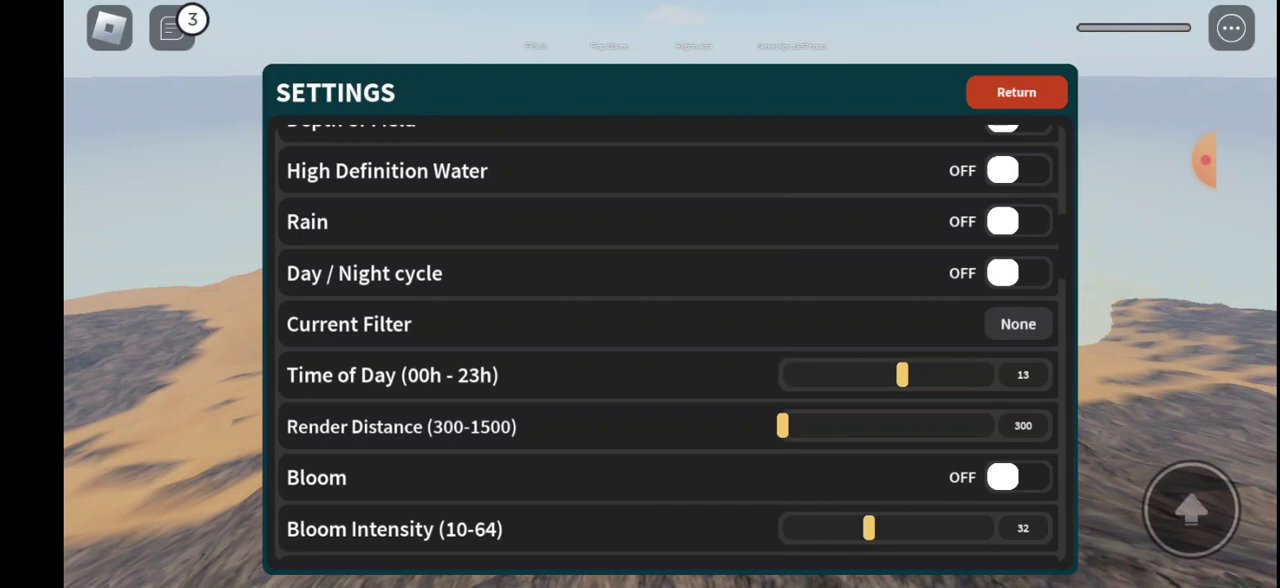
left_click(1016, 92)
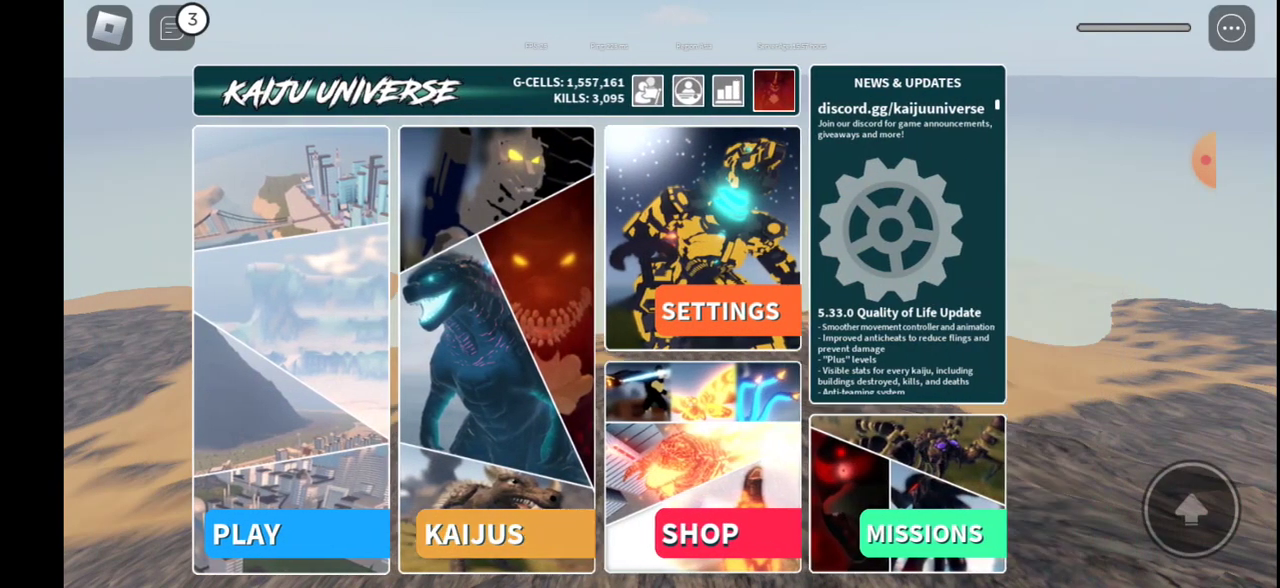
- Choose Destoroyah from the kaiju list and spawn it on the island
left_click(497, 400)
left_click(1030, 97)
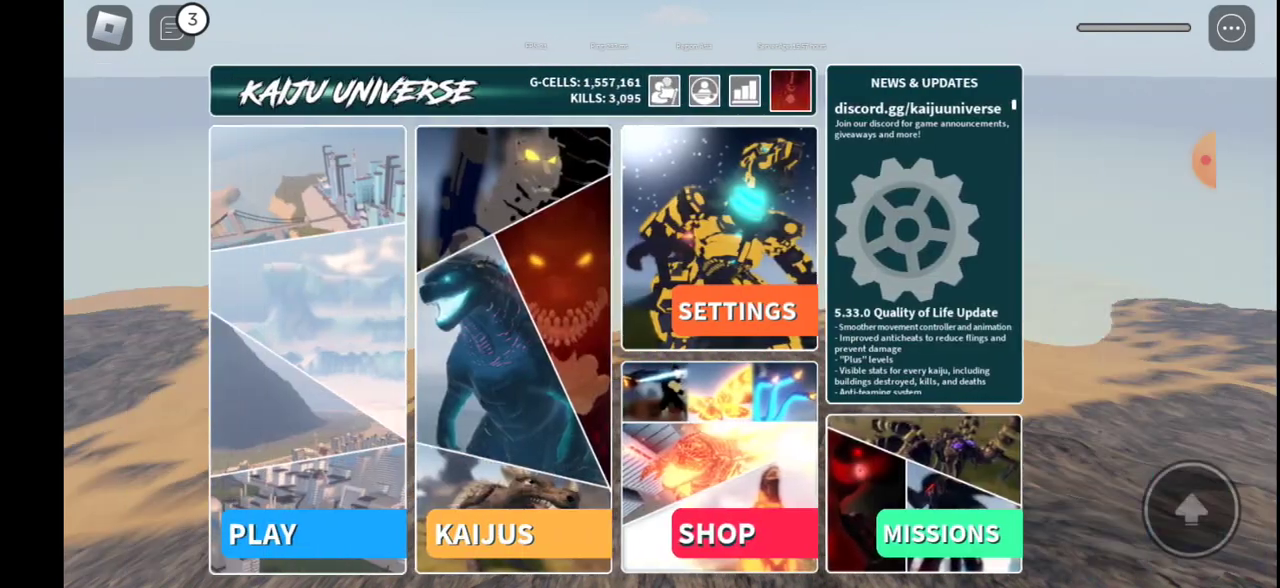
left_click(515, 531)
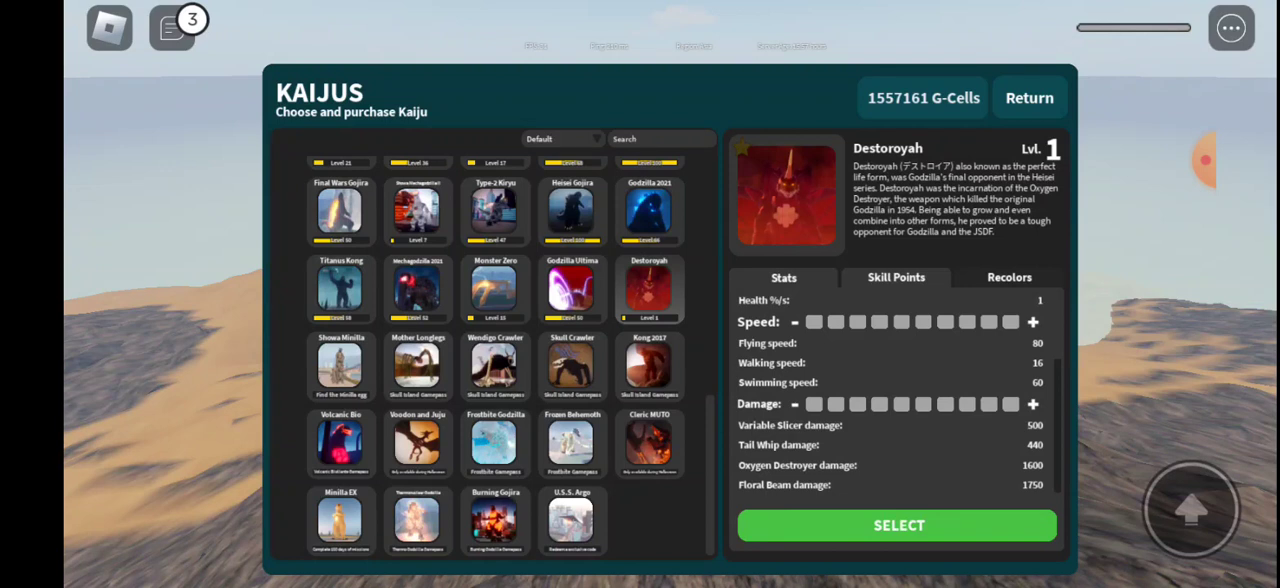
left_click(899, 525)
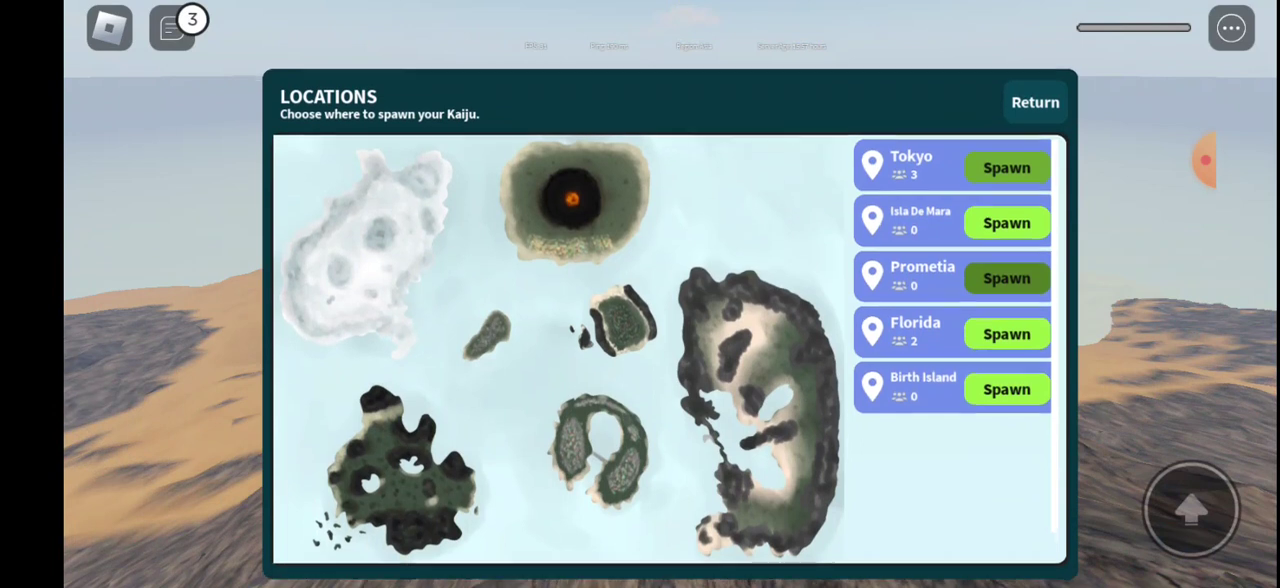
left_click(1006, 278)
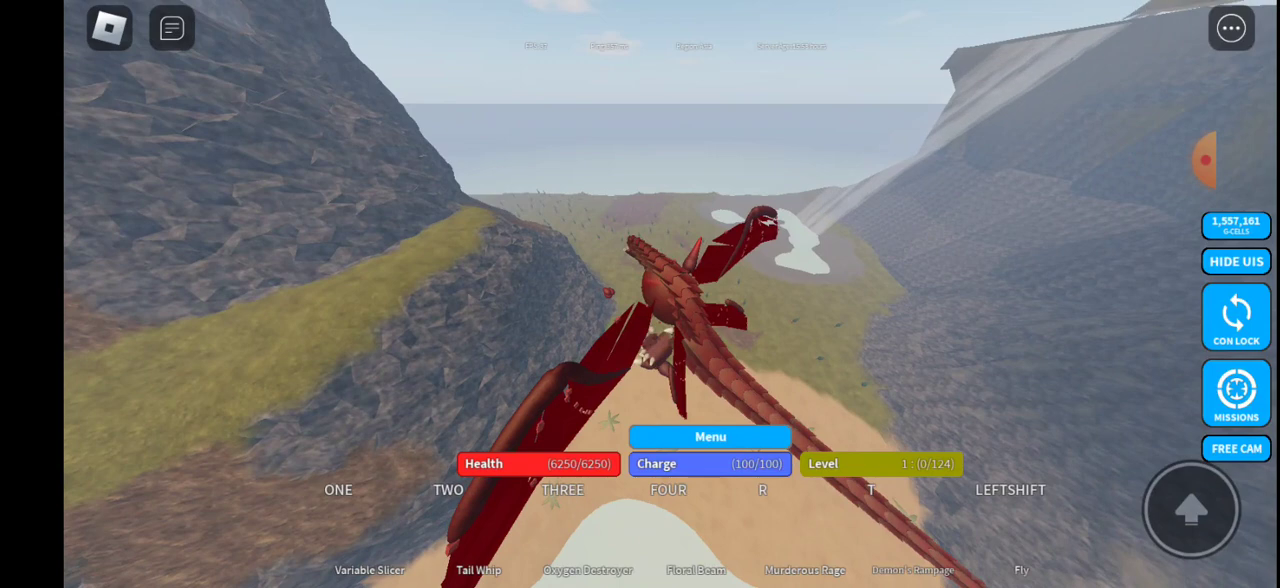
- Steer Destoroyah toward the rock and take off into flight near the cliffs
mouse_move(257, 320)
left_mouse_down()
mouse_move(303, 296)
mouse_move(365, 388)
left_mouse_up()
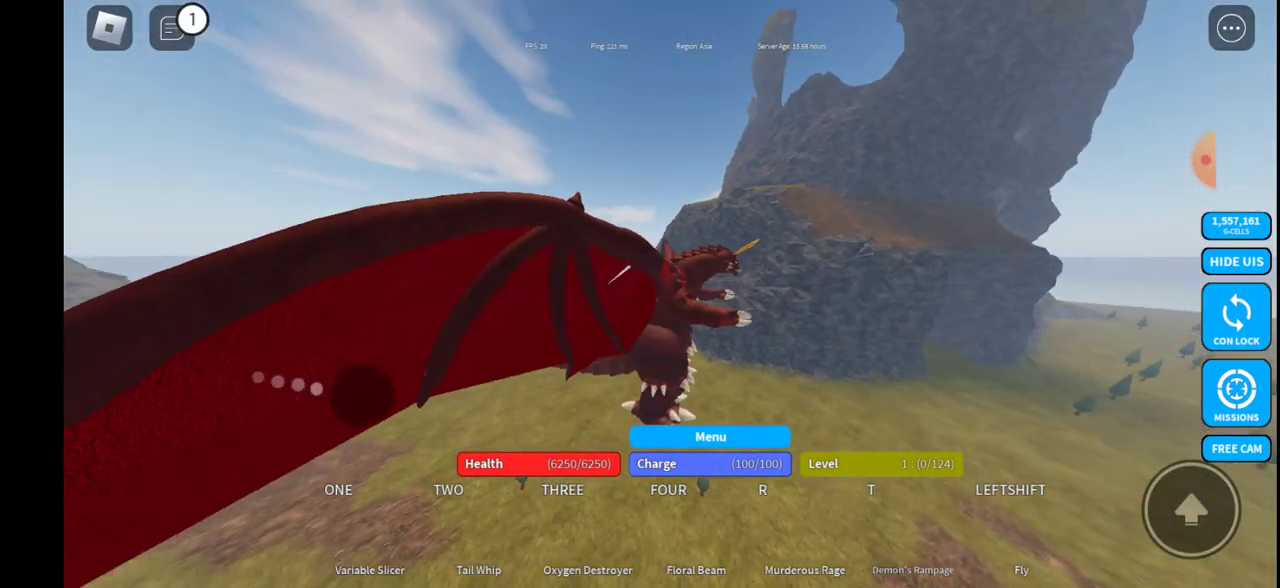
mouse_move(365, 388)
left_mouse_down()
mouse_move(260, 484)
mouse_move(219, 499)
left_mouse_up()
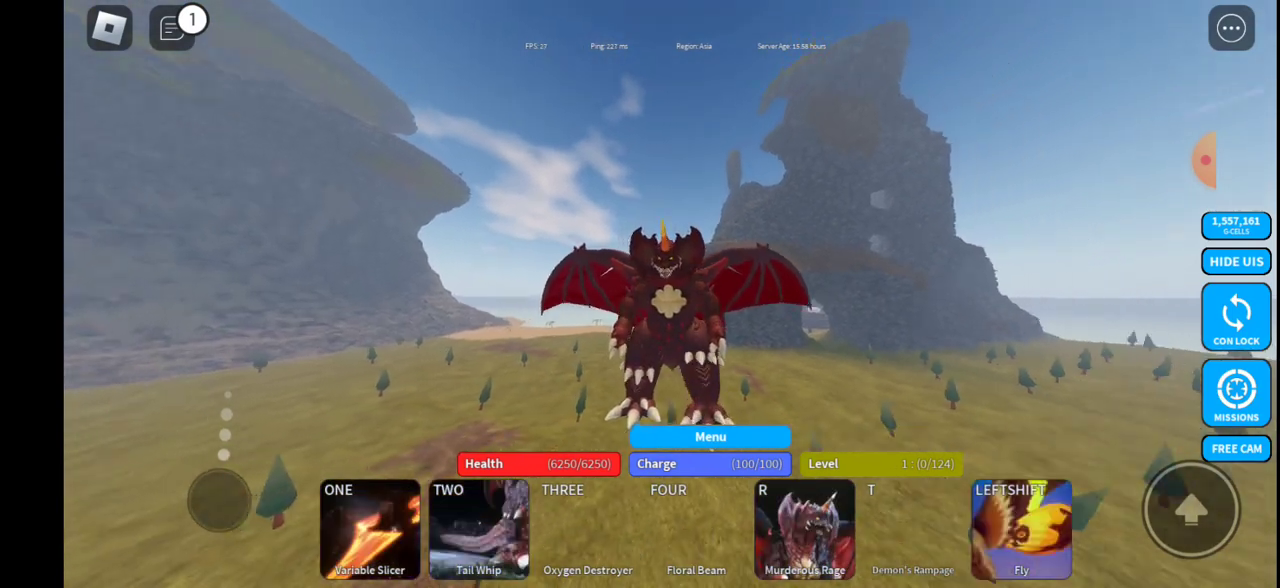
key("shift")
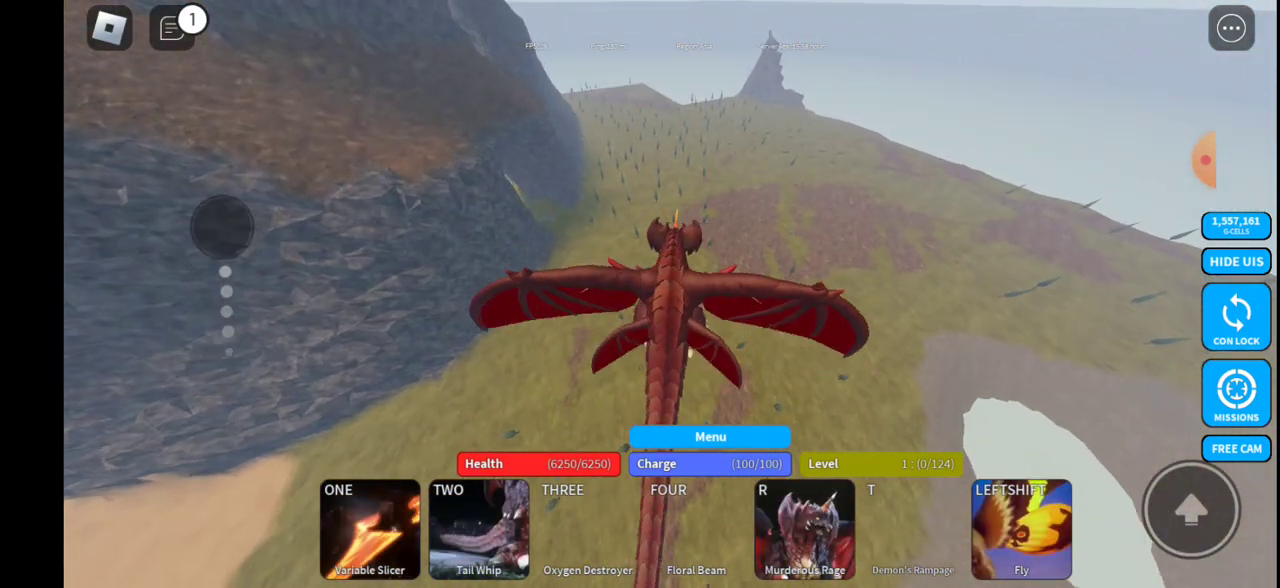
mouse_move(222, 226)
left_mouse_down()
mouse_move(116, 483)
mouse_move(113, 465)
mouse_move(133, 496)
left_mouse_up()
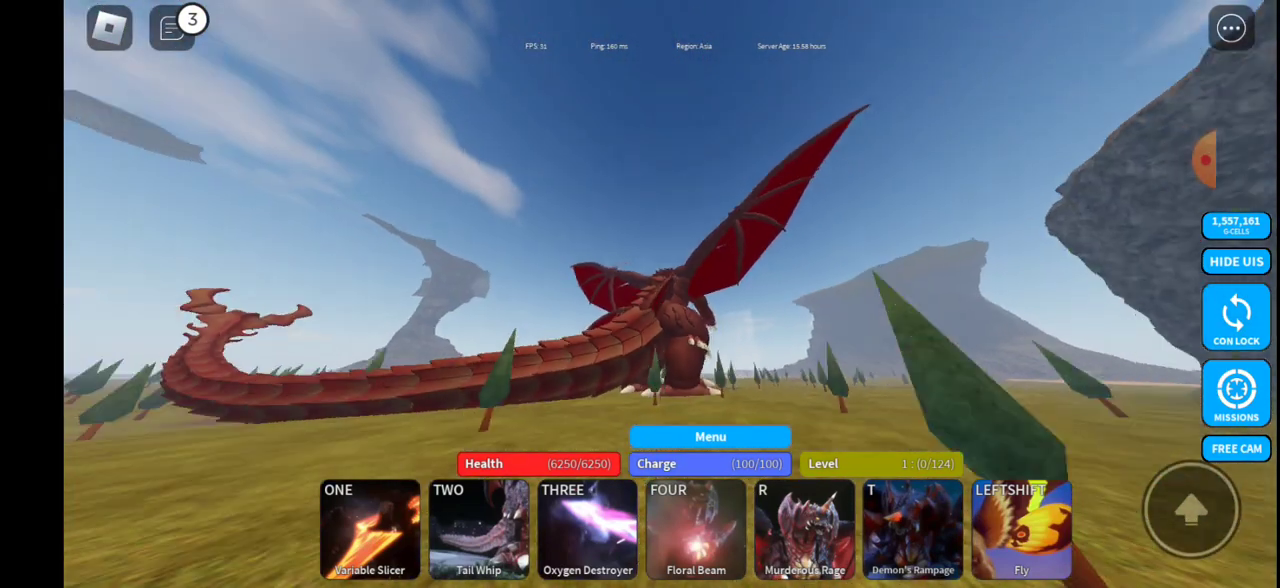
left_click_drag(171, 400, 206, 445)
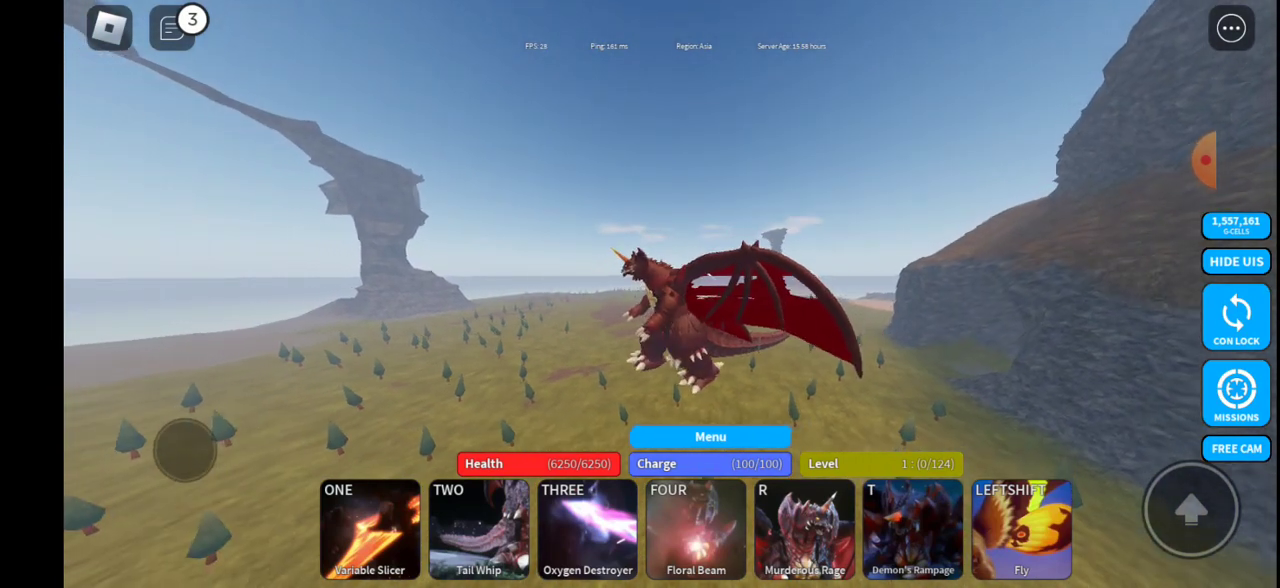
left_click_drag(185, 450, 185, 450)
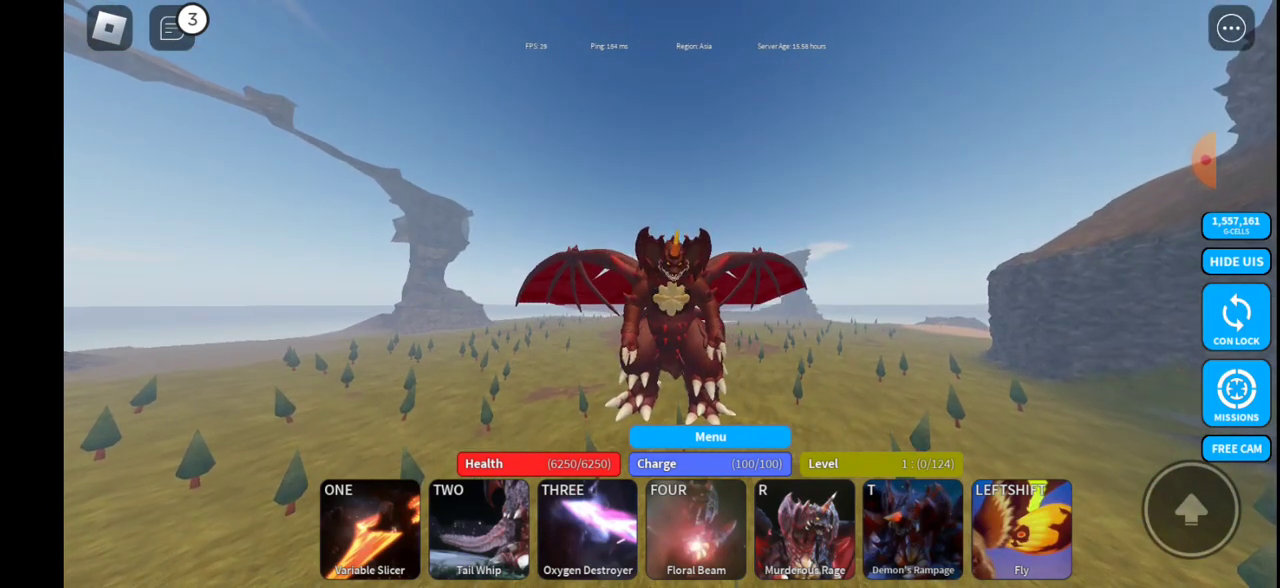
- Test Destoroyah's upward beam (THREE) and flaming slash attacks (ONE)
key("3")
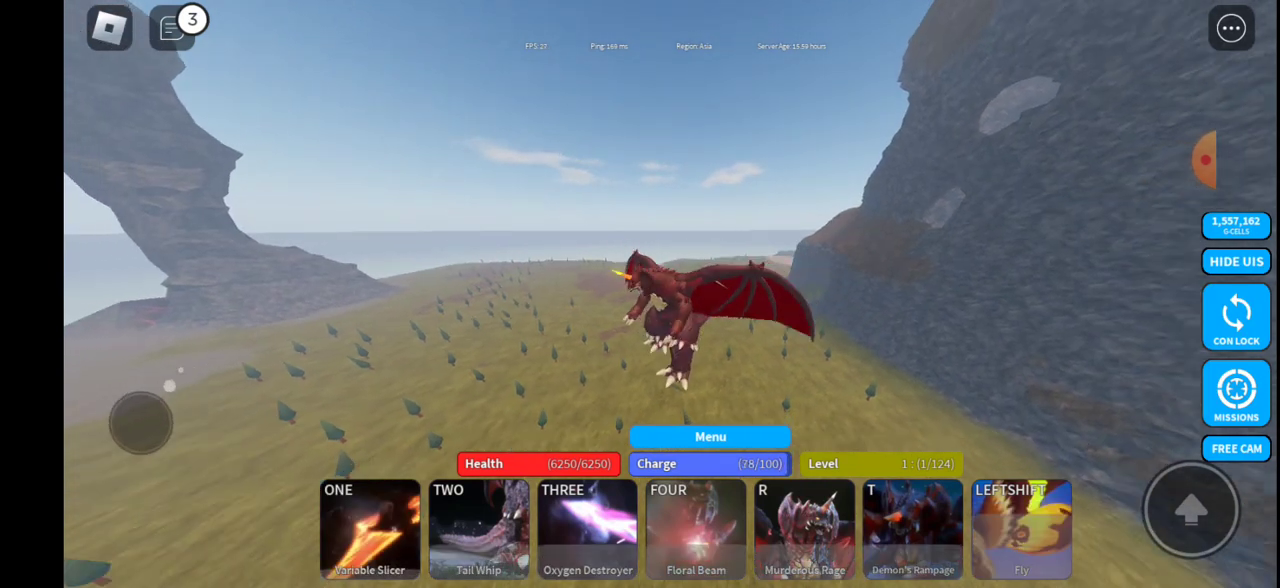
key("1")
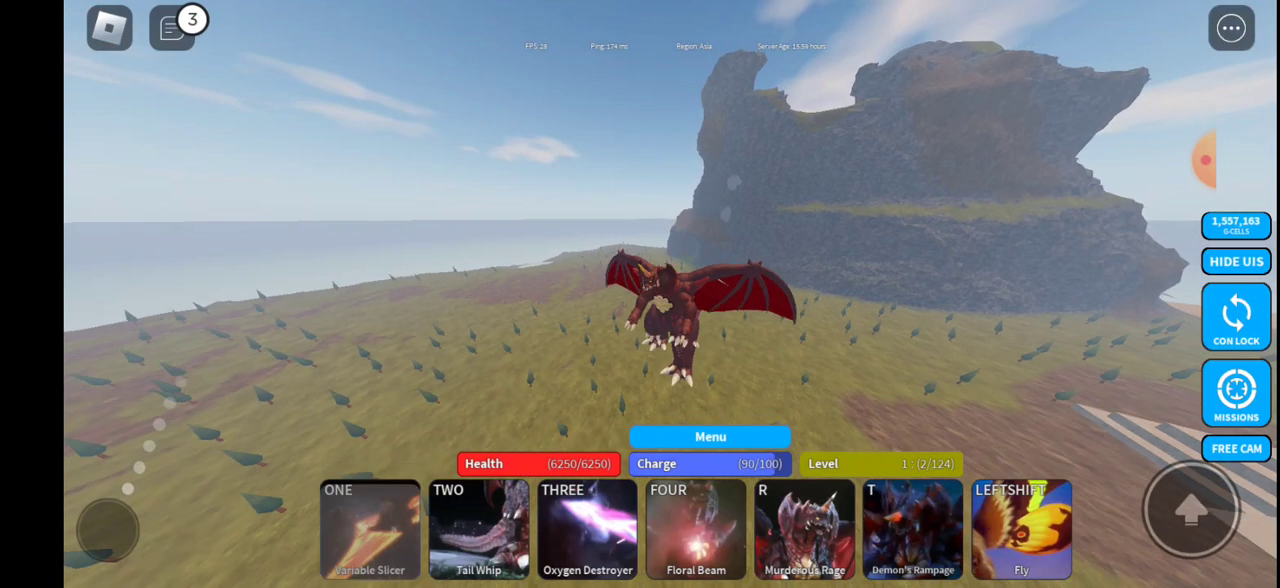
key("1")
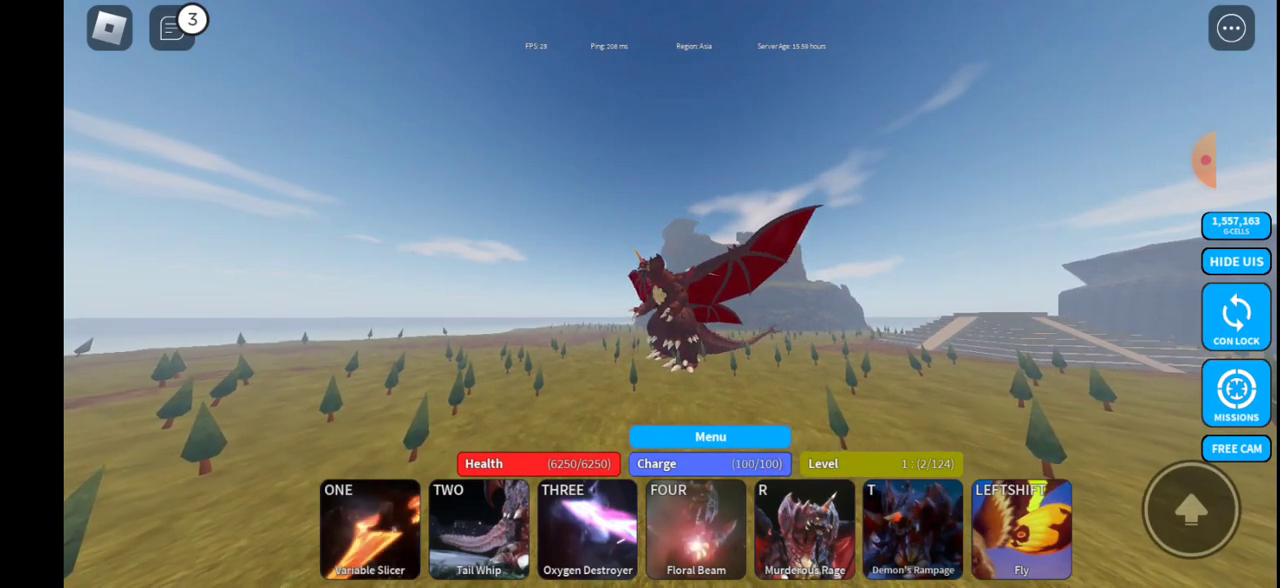
key("1")
- Walk Destoroyah forward and lunge-attack nearby targets
left_click_drag(141, 512, 137, 441)
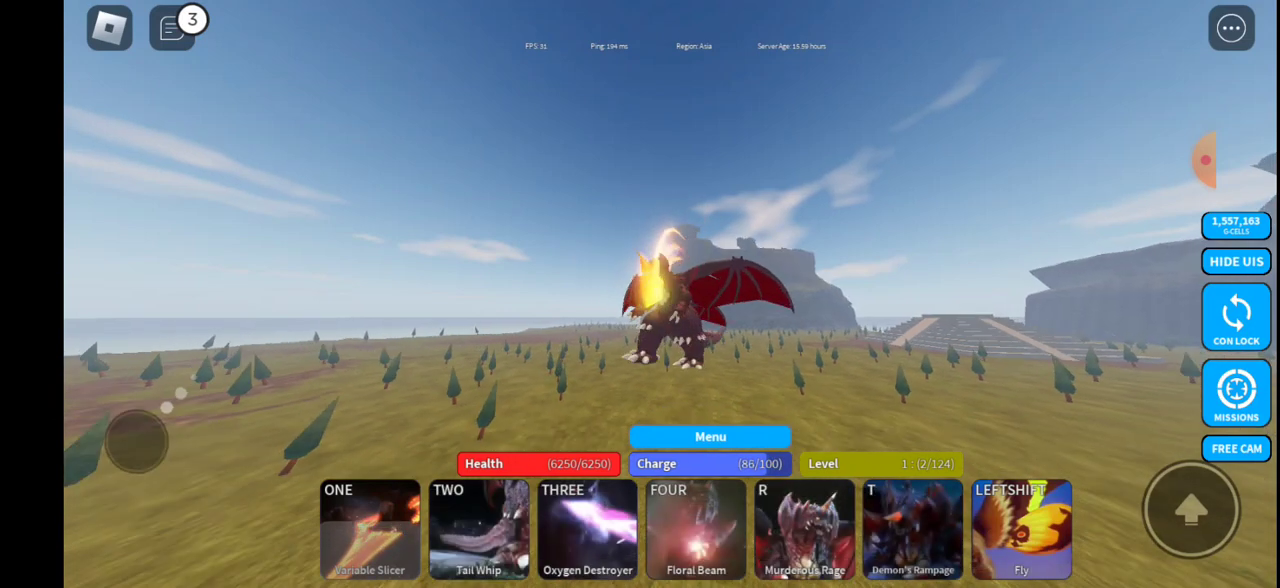
left_click_drag(900, 250, 750, 250)
left_click(369, 529)
left_click_drag(108, 428, 93, 269)
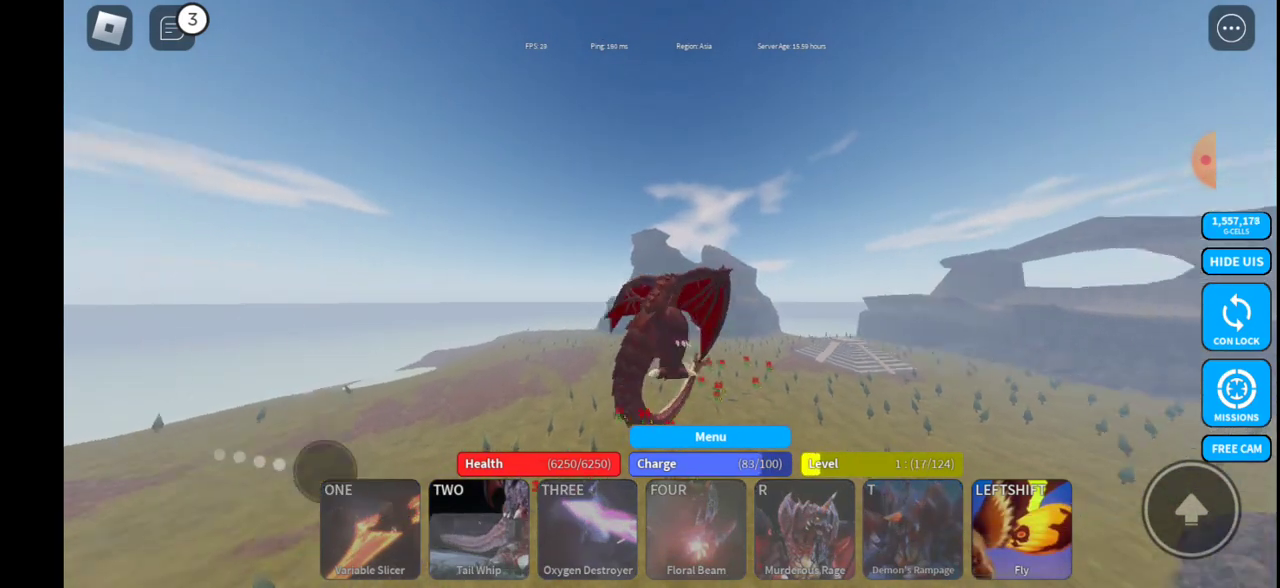
mouse_move(93, 269)
left_mouse_down()
mouse_move(157, 536)
mouse_move(145, 530)
left_mouse_up()
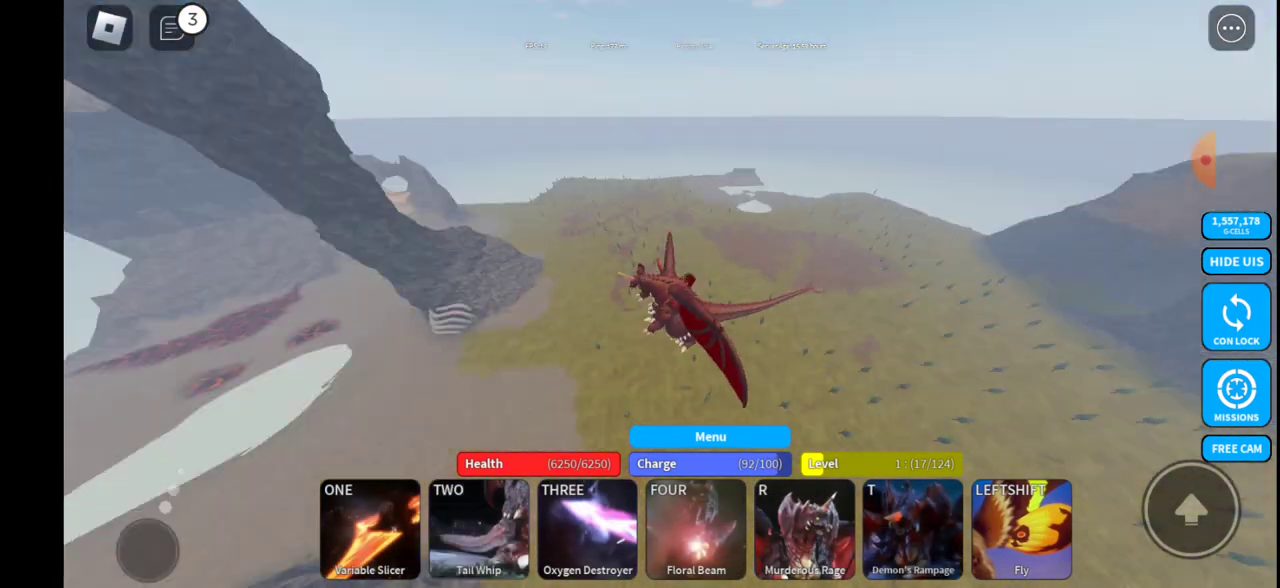
- Fly toward the rock arches and fire the Oxygen Destroyer beam
left_click(710, 436)
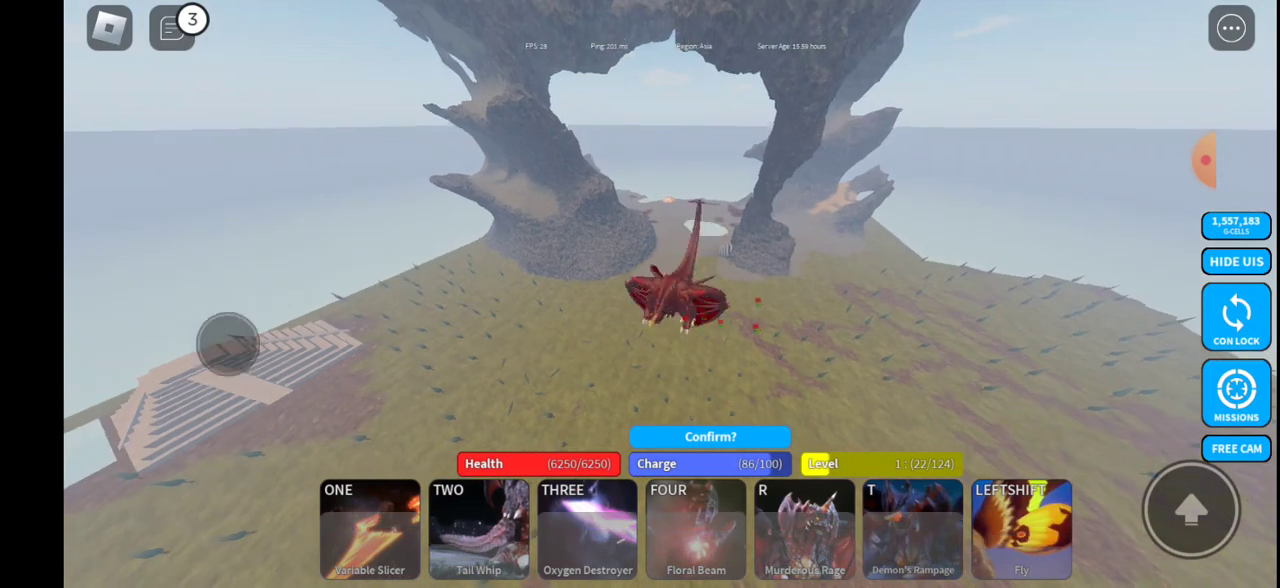
mouse_move(223, 354)
left_mouse_down()
mouse_move(250, 210)
mouse_move(110, 463)
left_mouse_up()
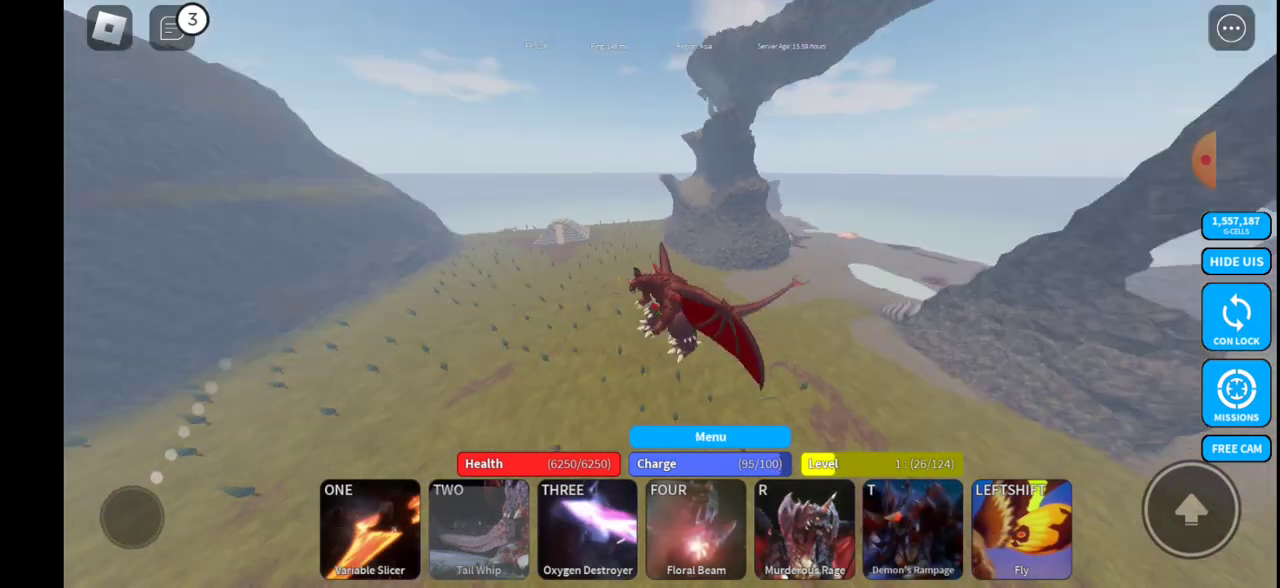
mouse_move(199, 487)
left_mouse_down()
mouse_move(151, 297)
mouse_move(257, 249)
left_mouse_up()
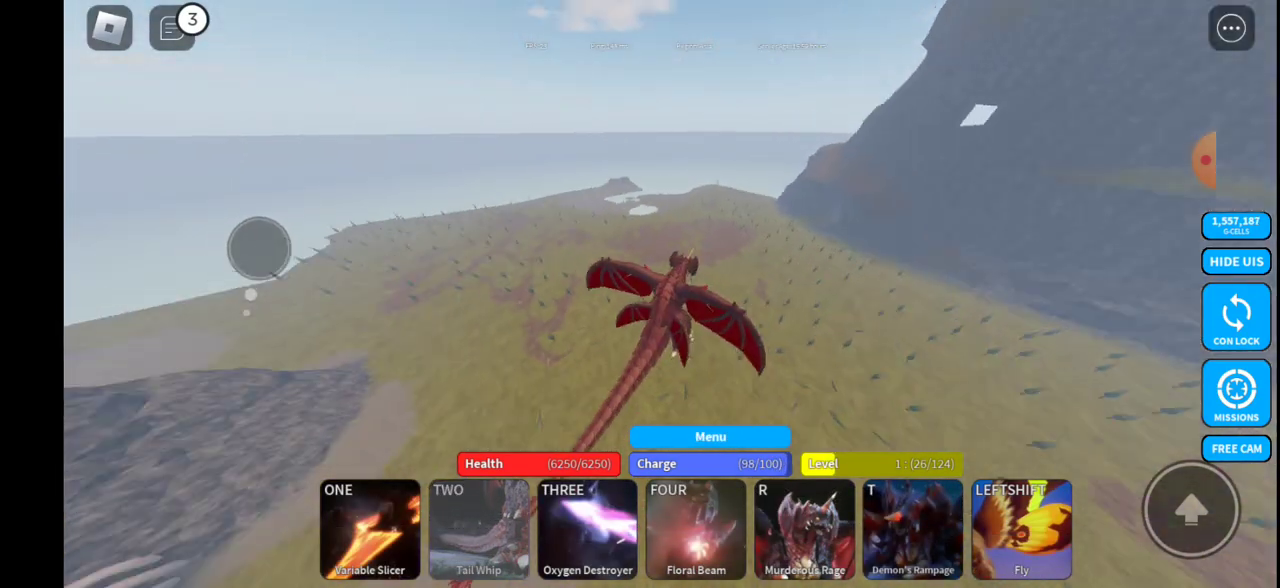
left_click(587, 528)
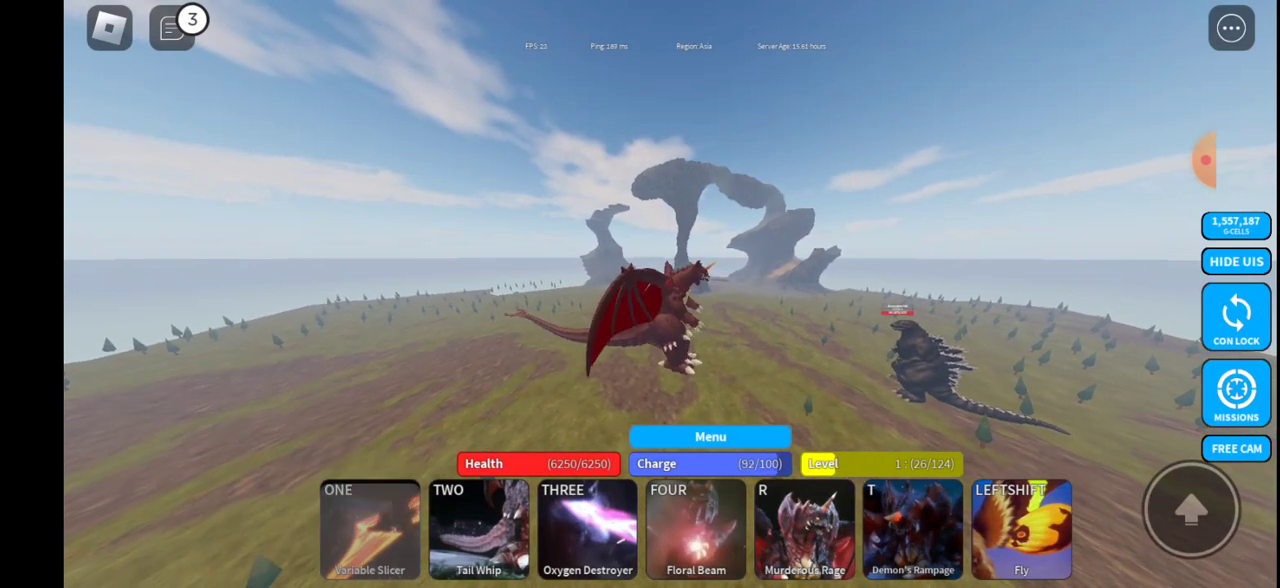
- Hit the enemy Godzilla with the white beam, Tail Whip and Variable Slicer while flying around it
key("3")
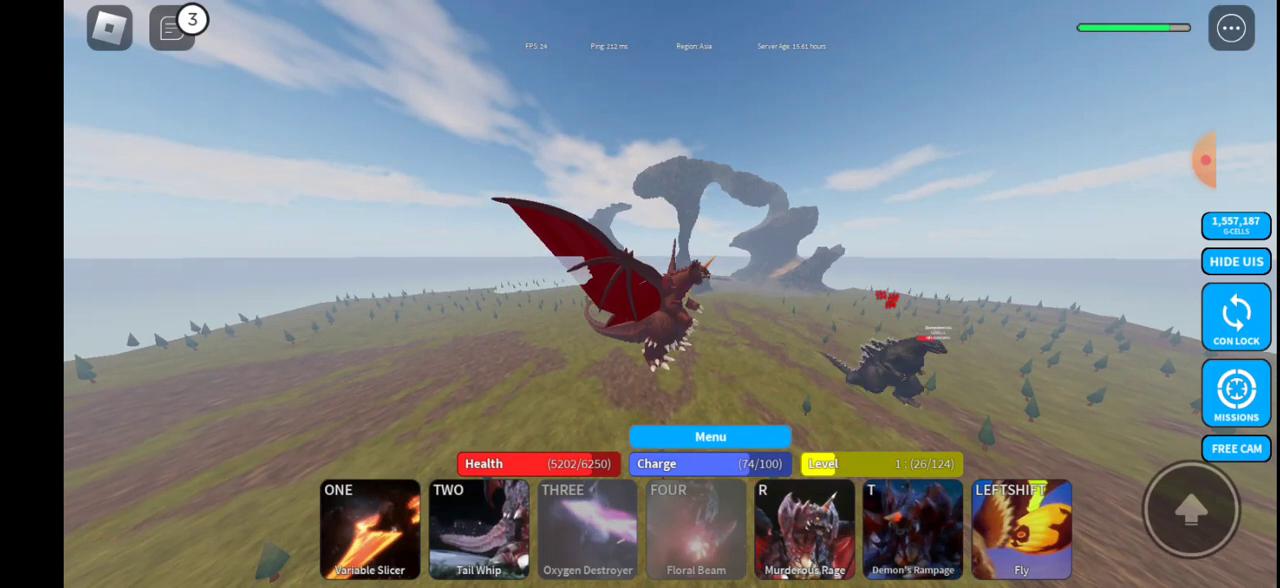
key("space")
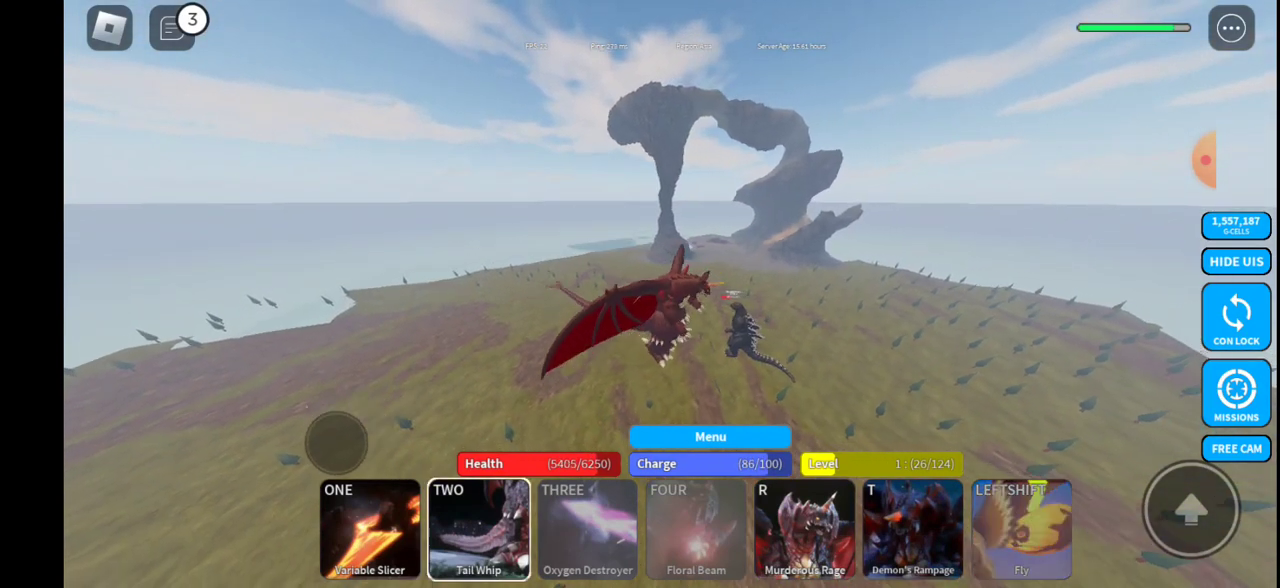
key("2")
mouse_move(85, 437)
left_mouse_down()
mouse_move(286, 463)
mouse_move(383, 349)
mouse_move(373, 392)
mouse_move(315, 397)
left_mouse_up()
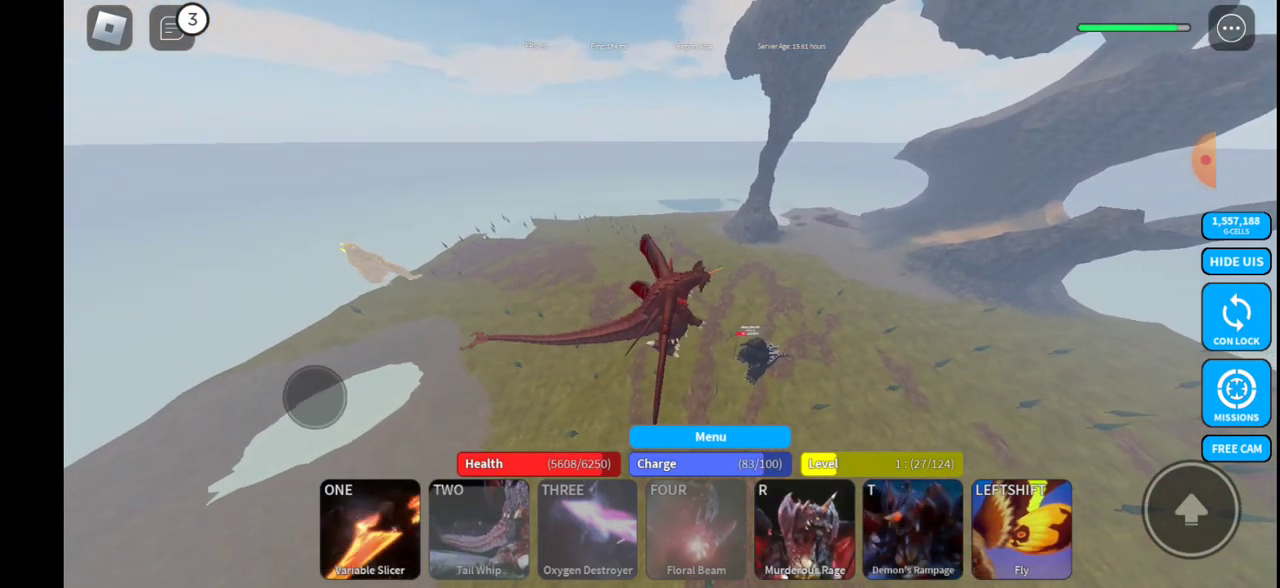
mouse_move(250, 428)
left_mouse_down()
mouse_move(306, 423)
mouse_move(383, 380)
mouse_move(374, 420)
mouse_move(271, 514)
mouse_move(110, 530)
mouse_move(146, 378)
mouse_move(354, 337)
mouse_move(366, 323)
mouse_move(363, 349)
mouse_move(309, 397)
mouse_move(374, 360)
mouse_move(400, 375)
mouse_move(374, 437)
mouse_move(306, 486)
mouse_move(86, 529)
mouse_move(83, 439)
left_mouse_up()
key("1")
mouse_move(112, 395)
left_mouse_down()
mouse_move(177, 346)
mouse_move(106, 523)
left_mouse_up()
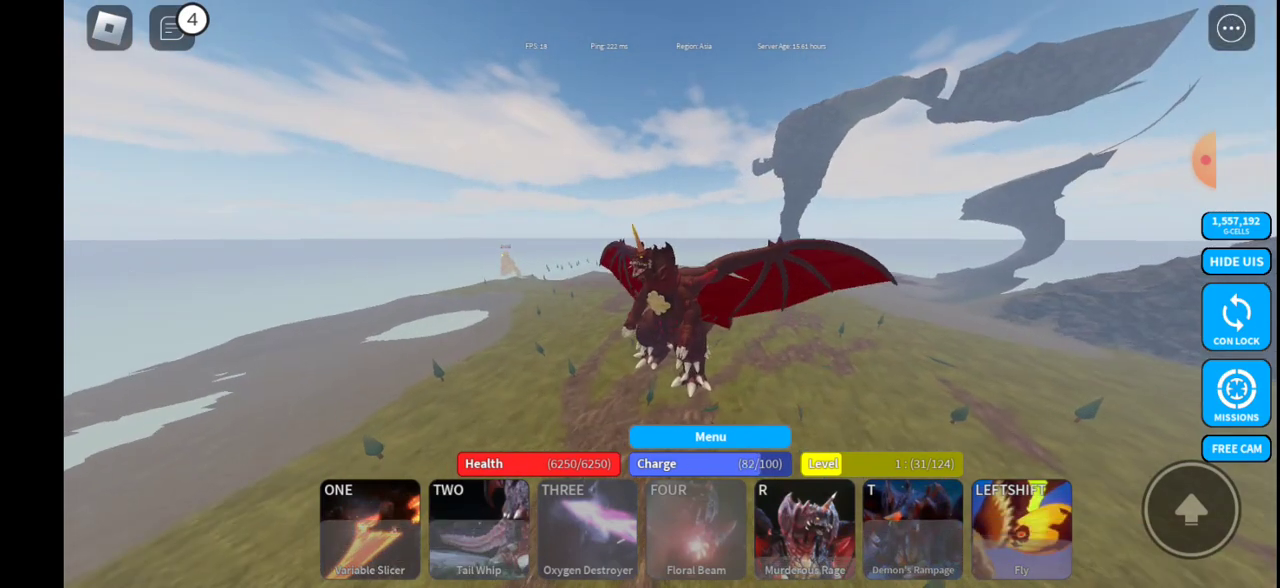
- Trigger Murderous Rage and take off from the rocky grassland
left_click_drag(263, 371, 263, 370)
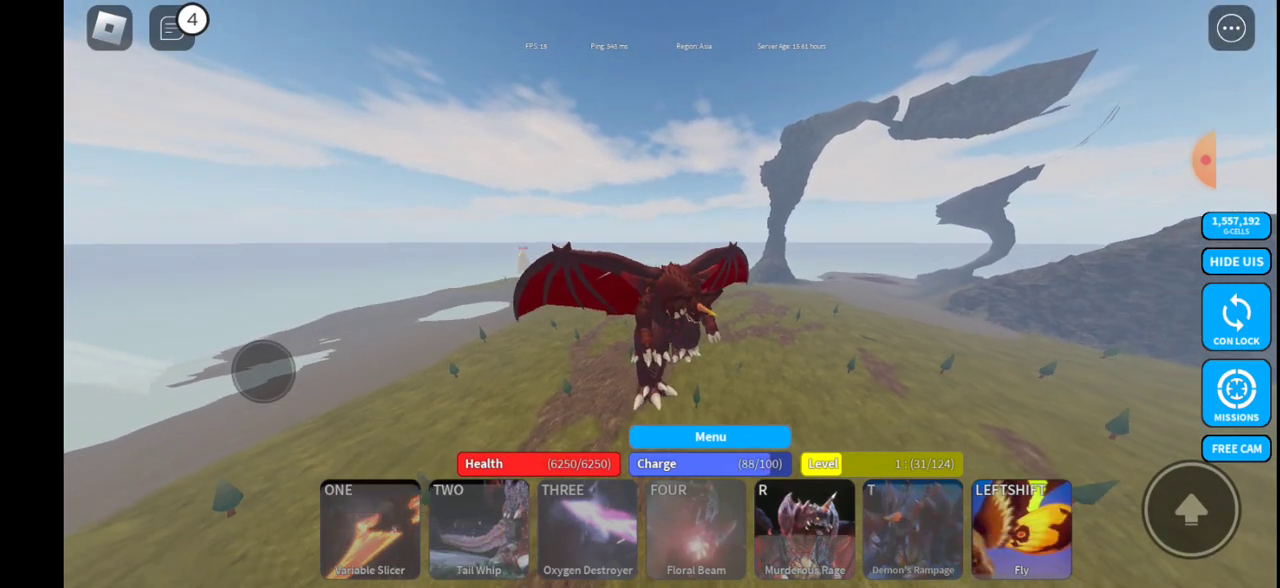
left_click_drag(263, 371, 260, 371)
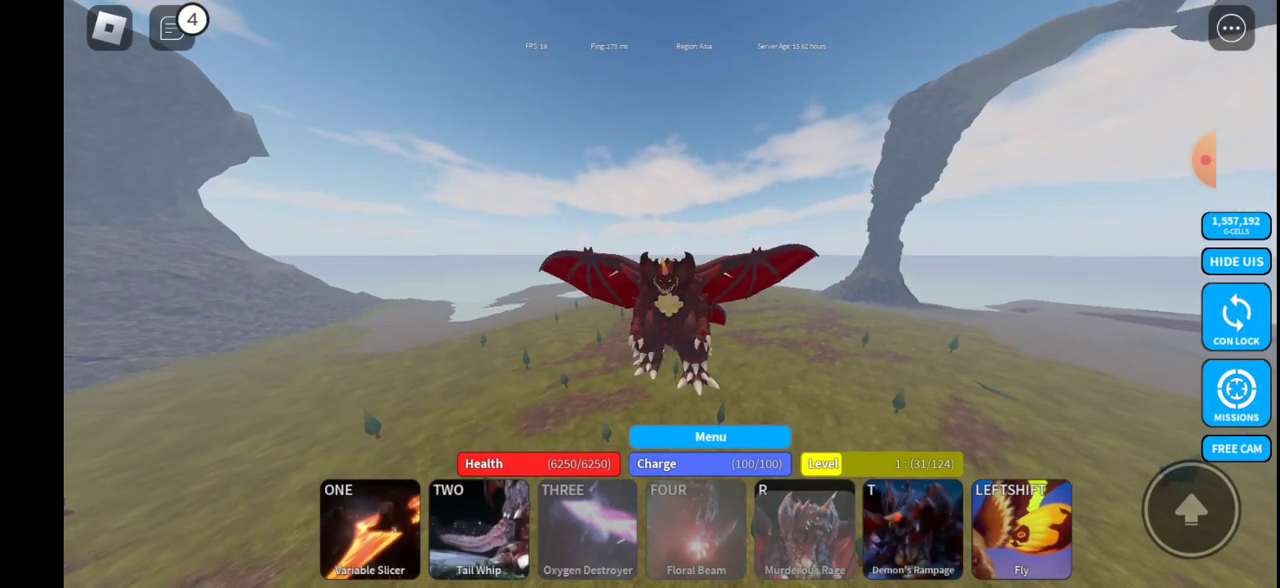
left_click(805, 530)
left_click_drag(255, 397, 243, 443)
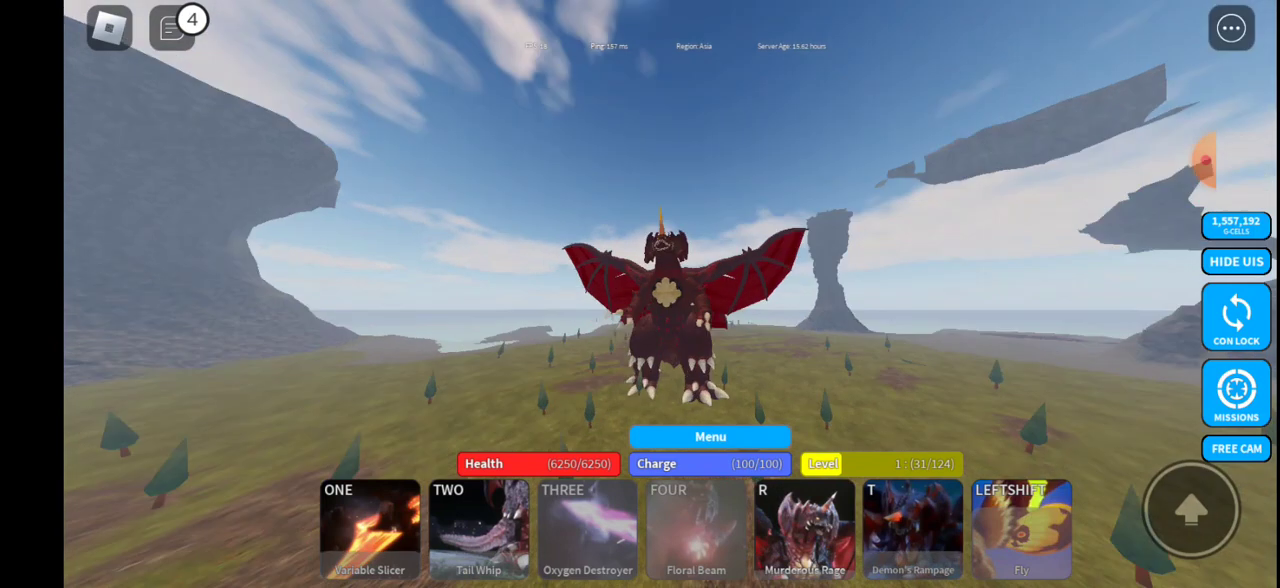
left_click_drag(186, 471, 226, 477)
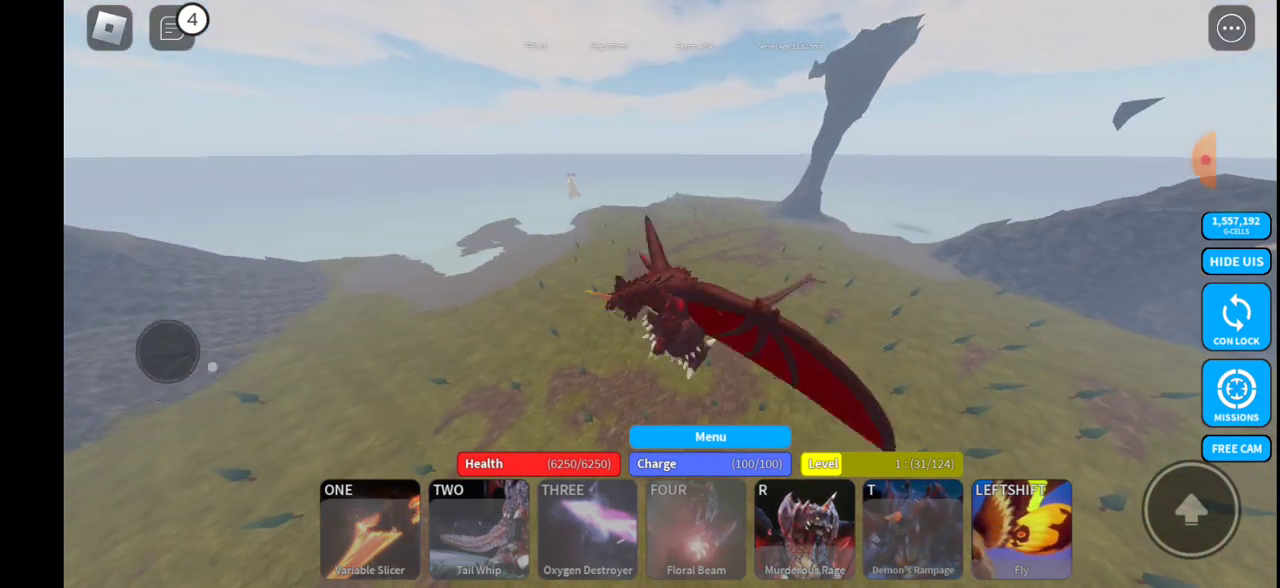
left_click_drag(226, 477, 197, 283)
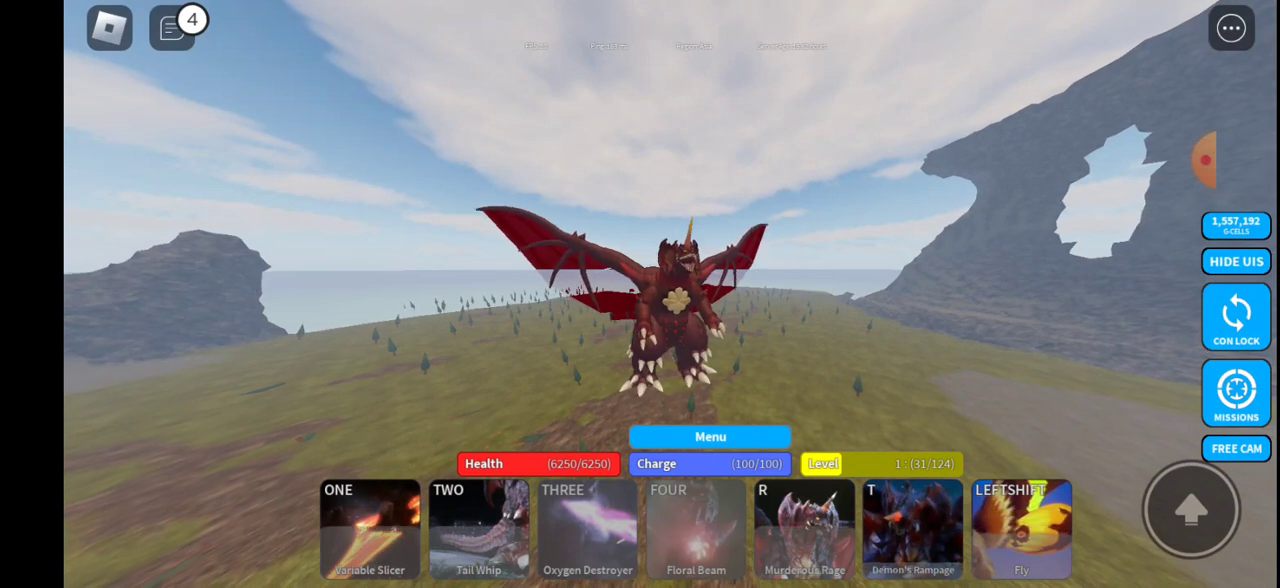
- Fly past the rock tower and pillar toward the cliffs and sea
left_click_drag(163, 520, 363, 346)
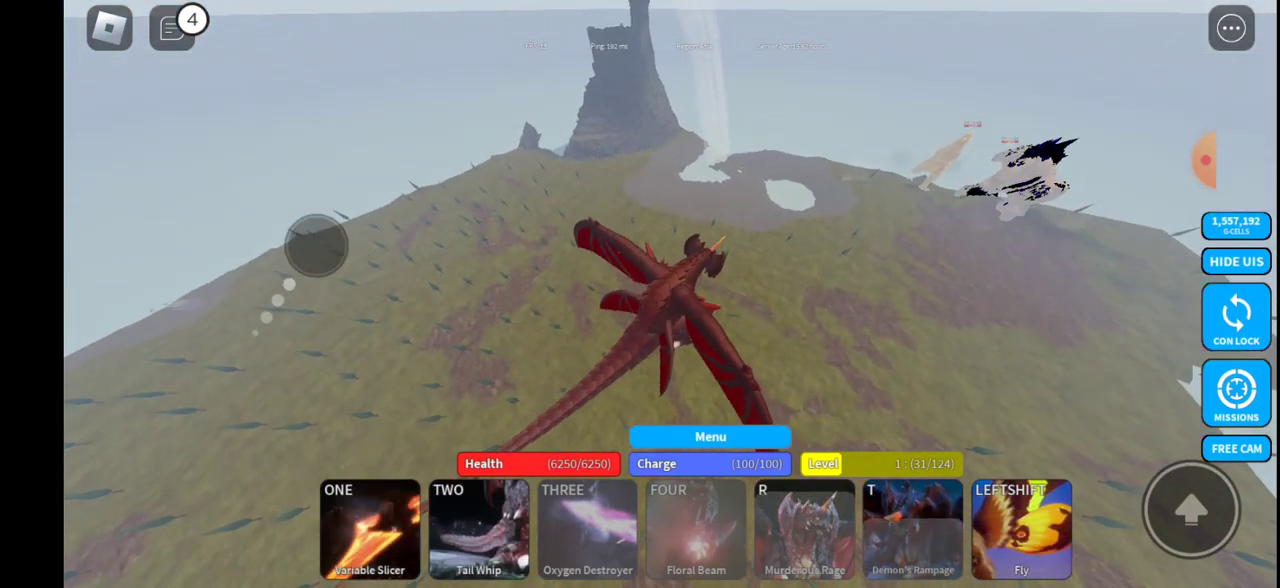
mouse_move(363, 346)
left_mouse_down()
mouse_move(231, 222)
mouse_move(109, 505)
mouse_move(181, 545)
left_mouse_up()
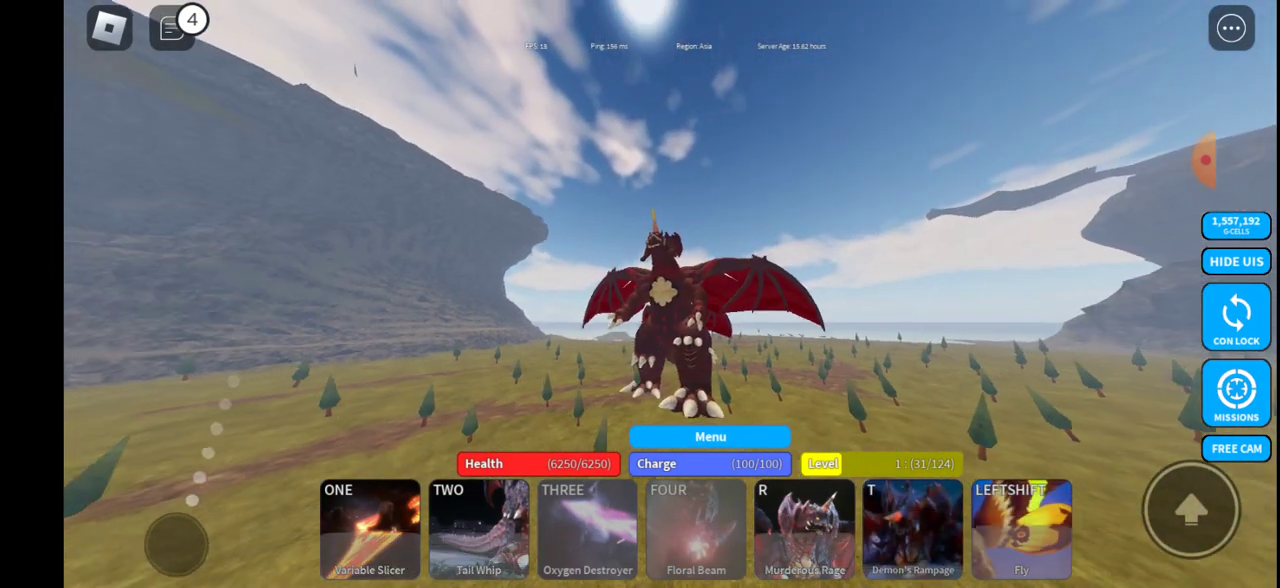
mouse_move(181, 545)
left_mouse_down()
mouse_move(100, 432)
mouse_move(95, 342)
left_mouse_up()
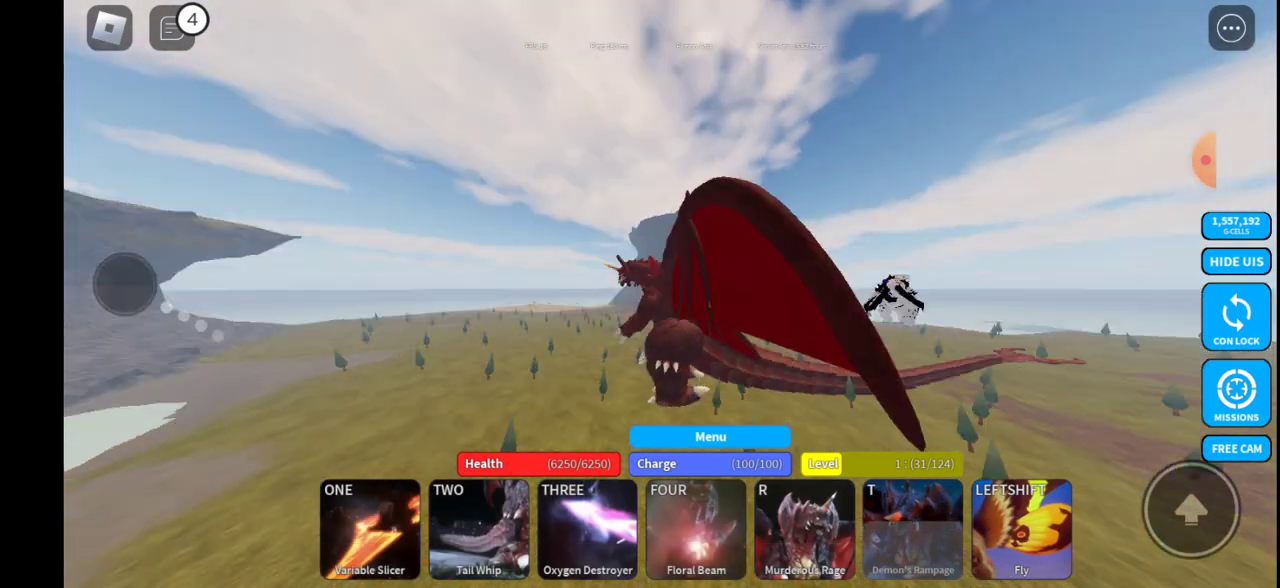
left_click_drag(133, 288, 83, 395)
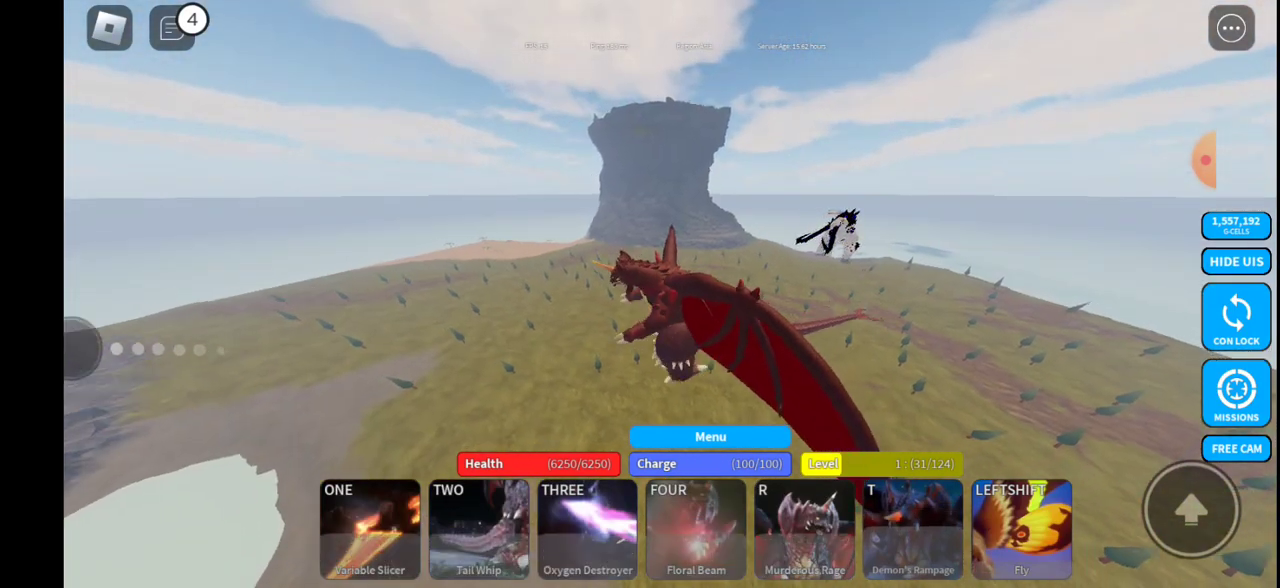
left_click_drag(82, 348, 115, 214)
mouse_move(169, 436)
left_mouse_down()
mouse_move(150, 519)
mouse_move(149, 539)
mouse_move(163, 543)
mouse_move(134, 494)
left_mouse_up()
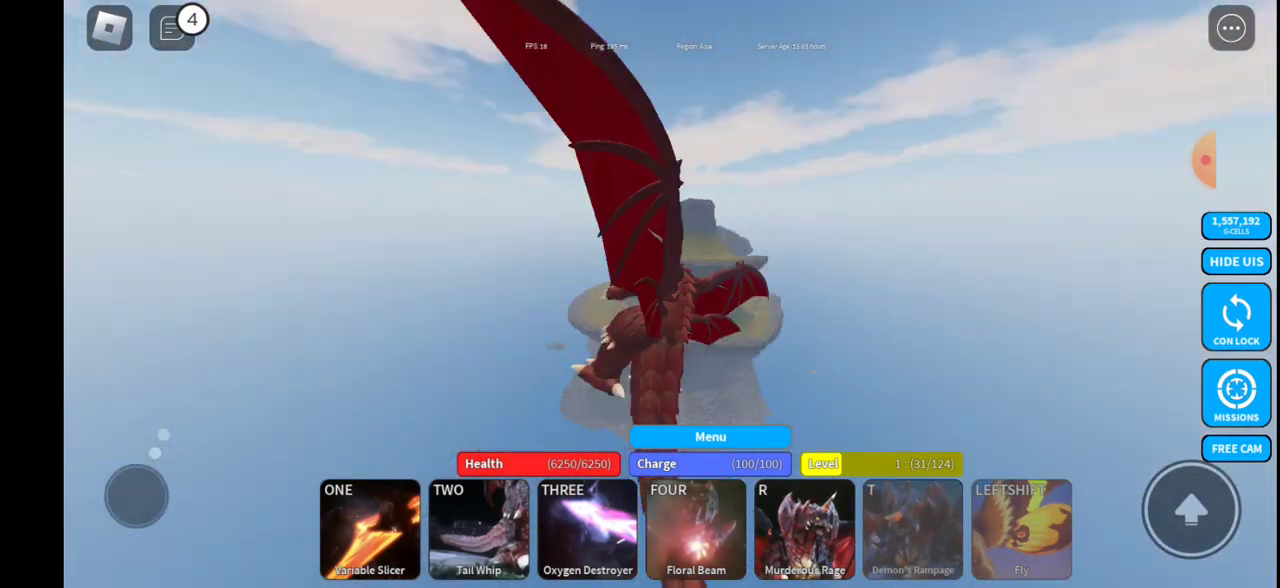
- Fly Destoroyah out of the fog toward the purple dunes, rock pillar and arches
mouse_move(173, 376)
left_mouse_down()
mouse_move(149, 223)
mouse_move(164, 207)
left_mouse_up()
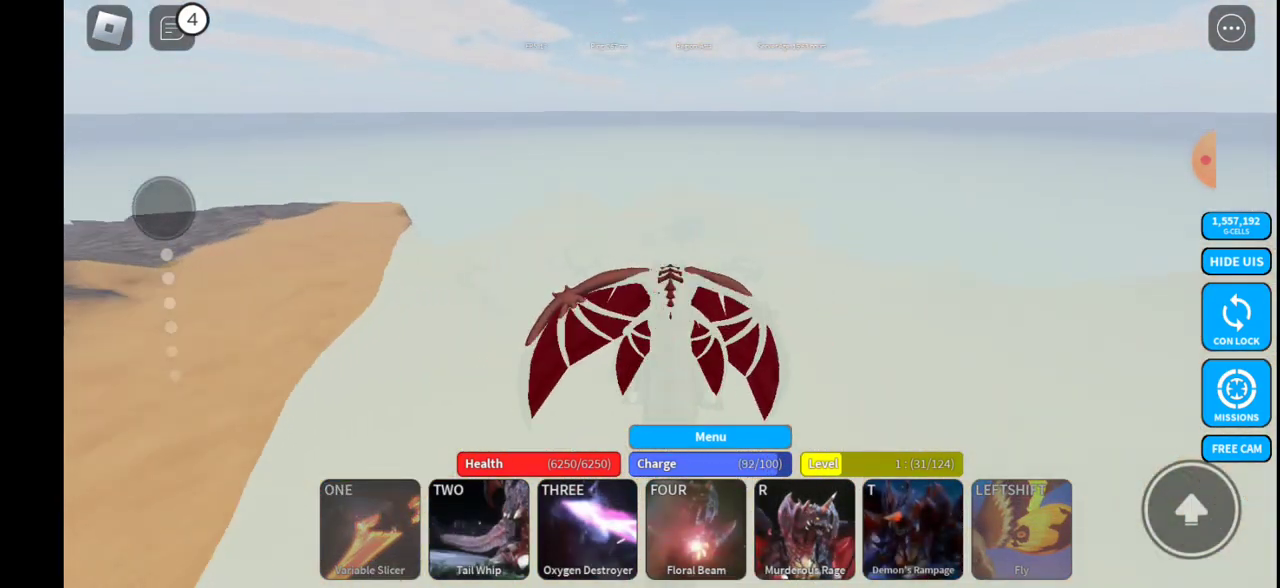
mouse_move(164, 207)
left_mouse_down()
mouse_move(88, 543)
mouse_move(168, 342)
left_mouse_up()
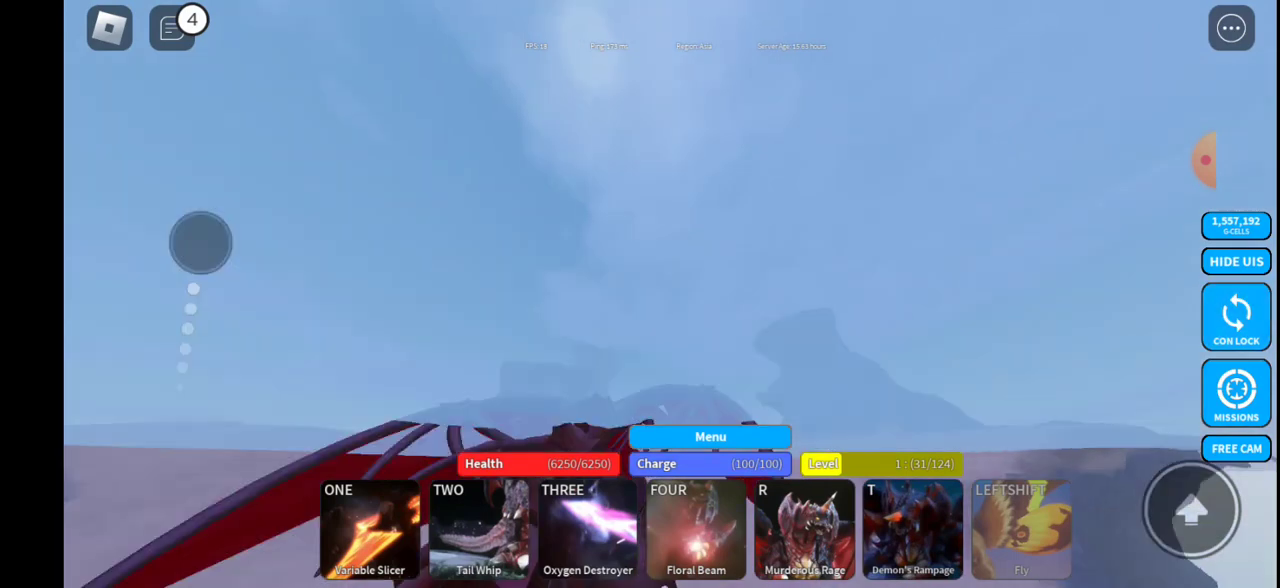
left_click_drag(200, 242, 214, 229)
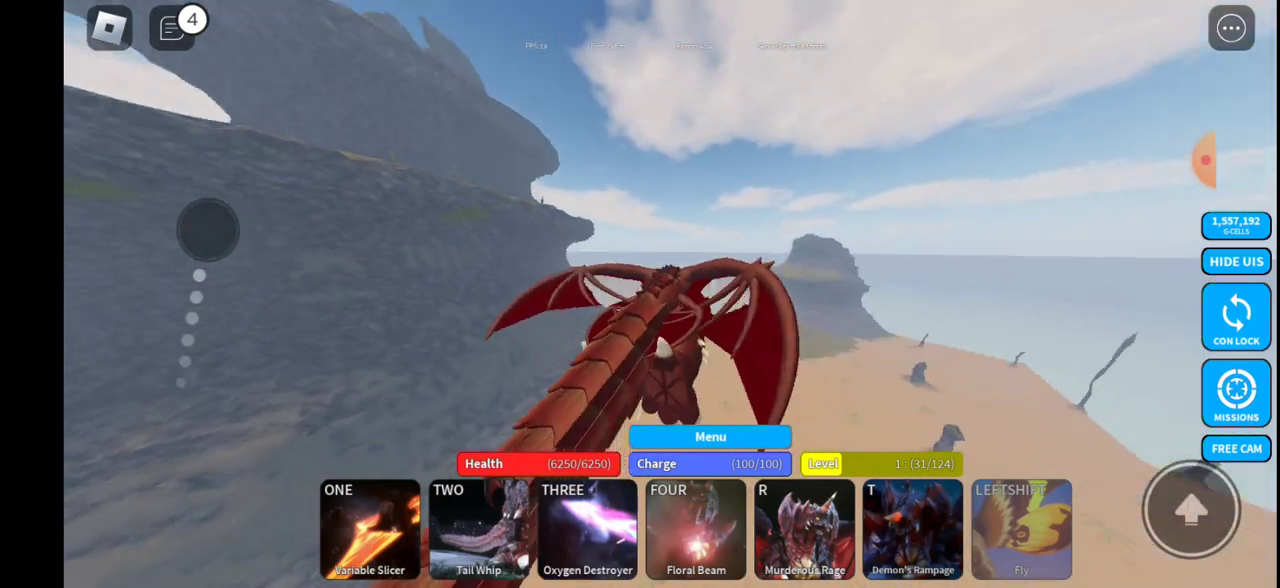
left_click_drag(212, 230, 202, 233)
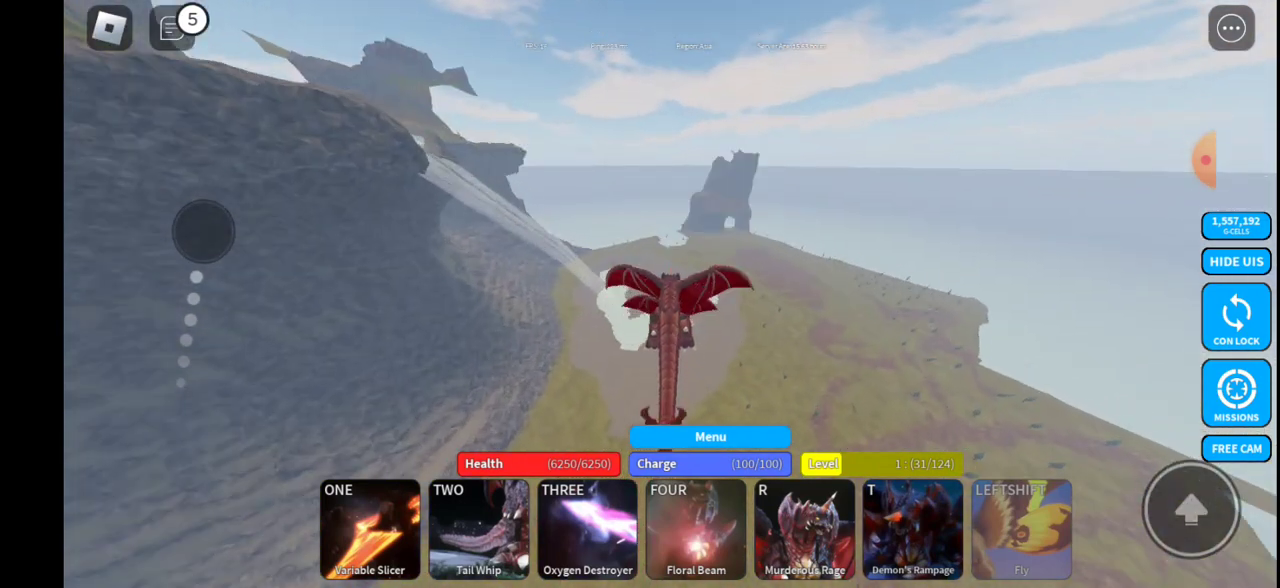
left_click_drag(202, 233, 203, 230)
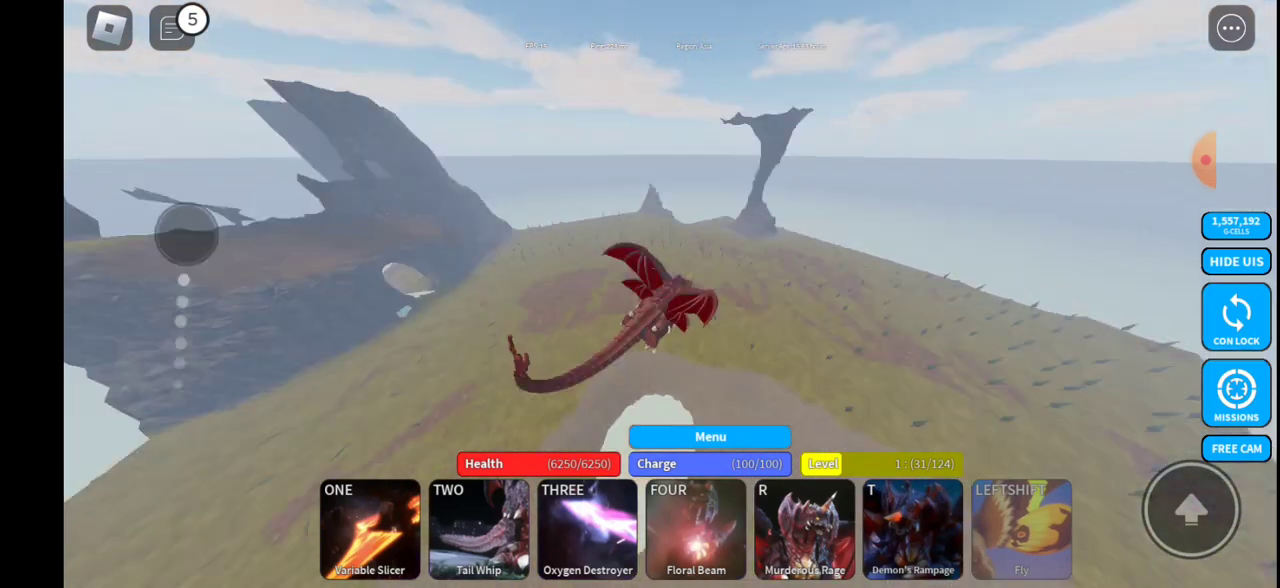
left_click_drag(203, 231, 173, 247)
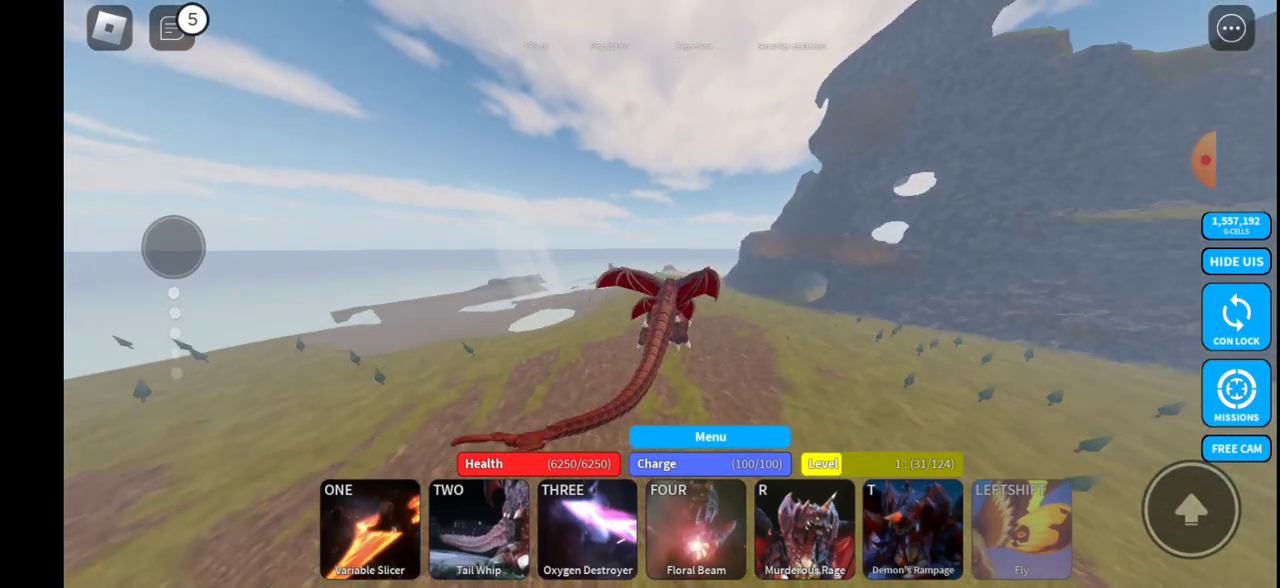
- View the players' leaderboard from the ⋯ menu, close it, then steer past the sandbanks
left_click(1231, 28)
left_click(1000, 103)
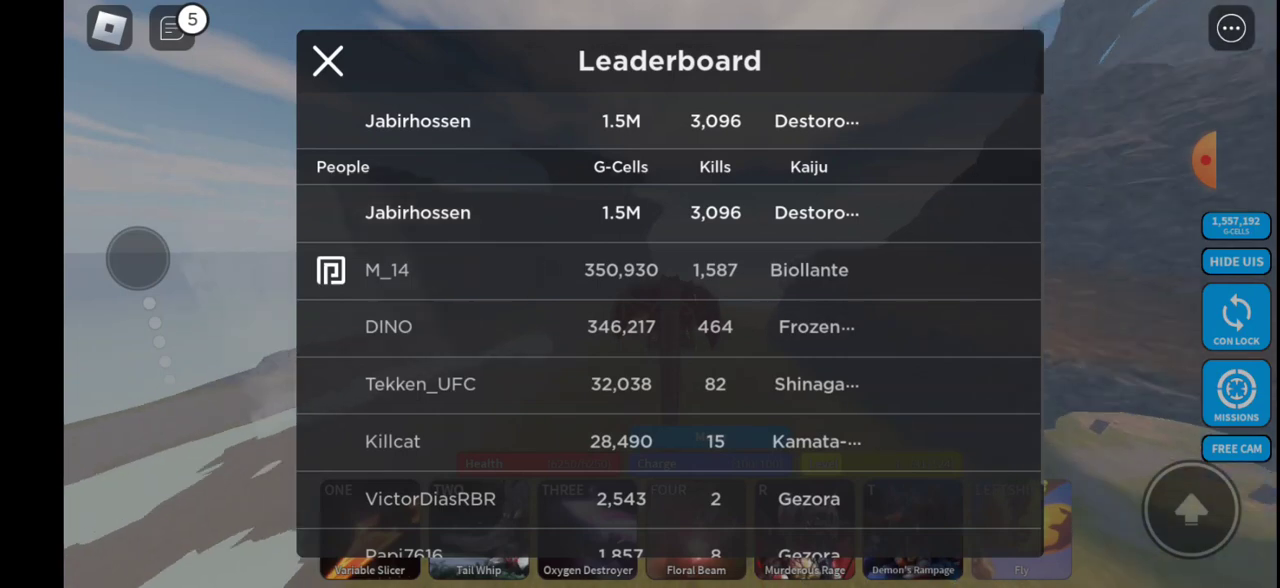
left_click(327, 61)
mouse_move(138, 259)
left_mouse_down()
mouse_move(209, 240)
mouse_move(193, 242)
left_mouse_up()
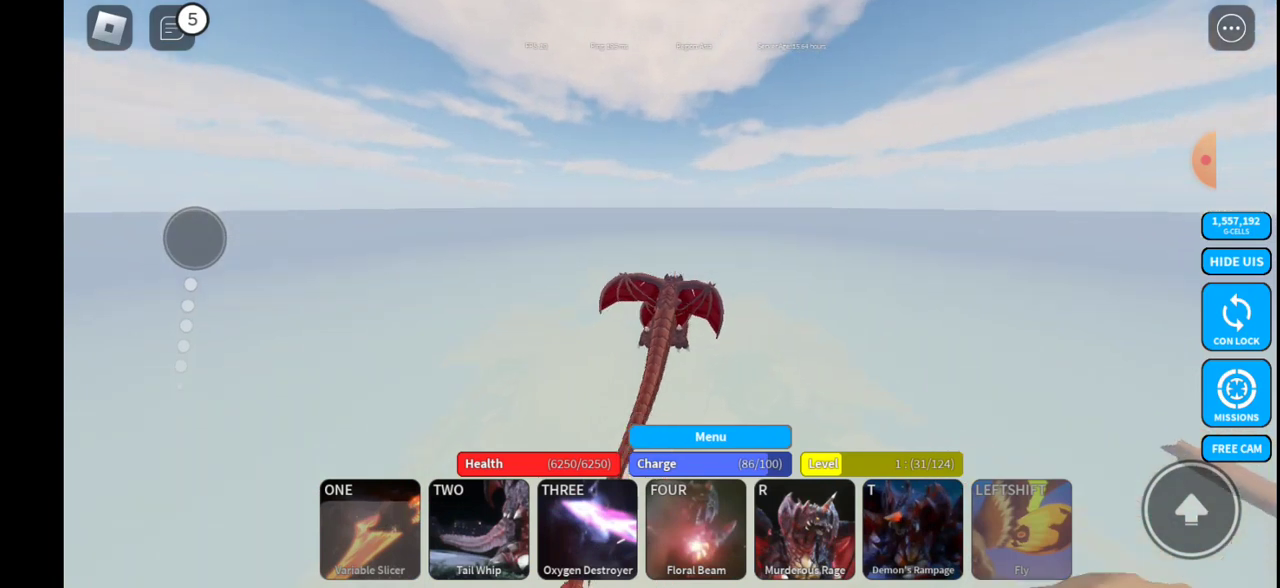
- Fly over open water to the coastal city island and swing the view back toward the city
left_click_drag(193, 242, 206, 239)
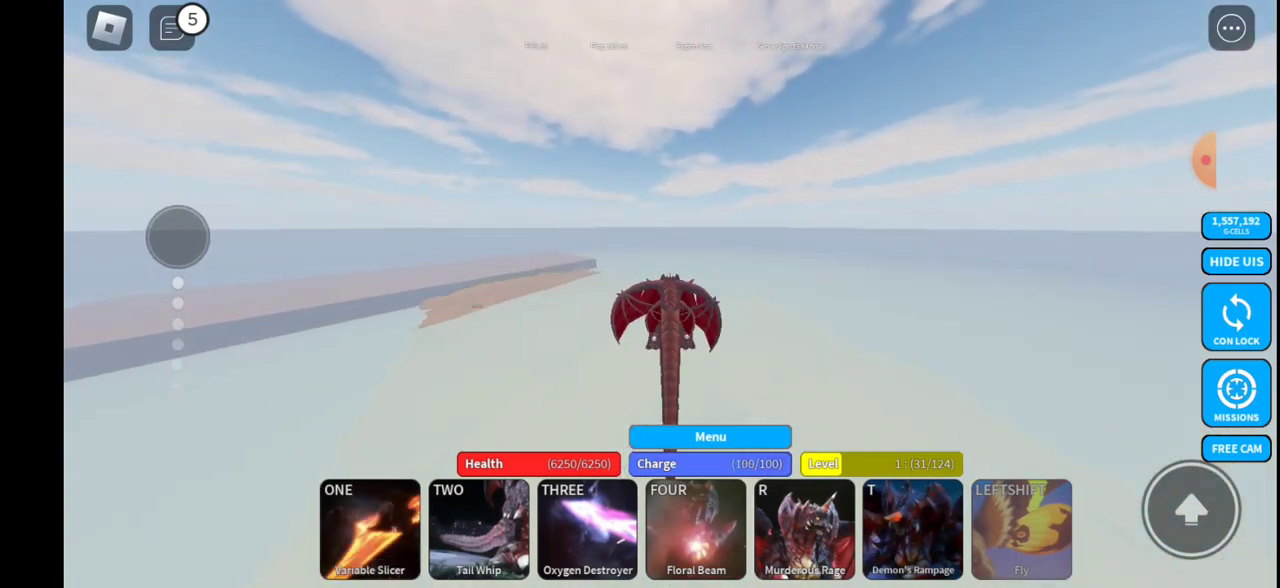
left_click_drag(175, 241, 188, 235)
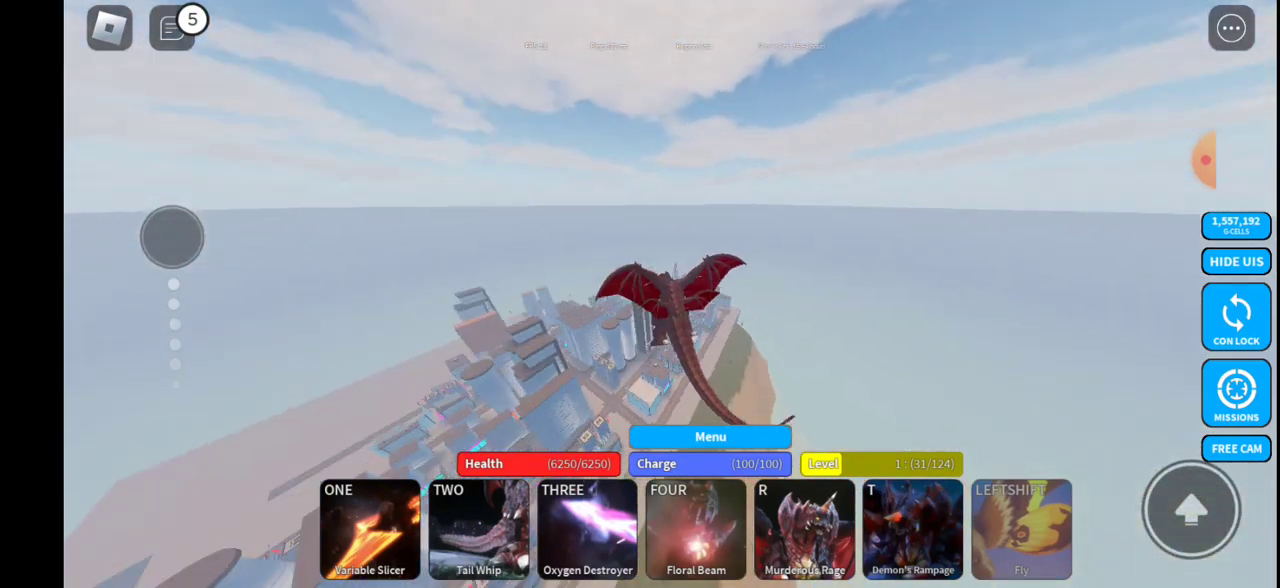
left_click_drag(188, 235, 172, 237)
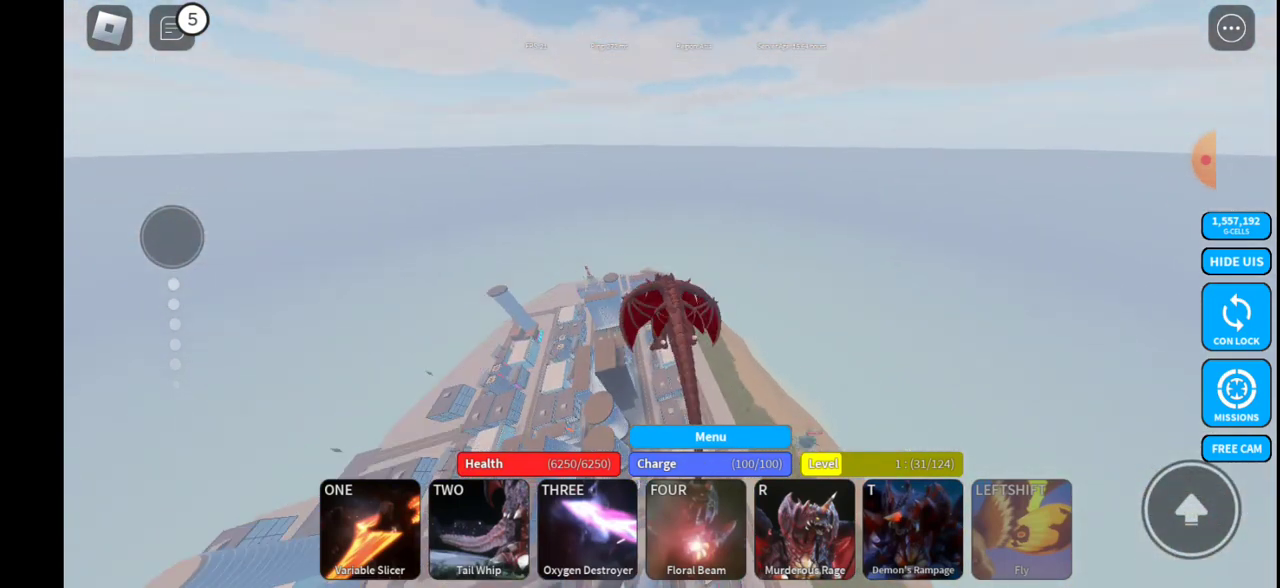
left_click_drag(172, 237, 178, 237)
left_click_drag(237, 294, 210, 276)
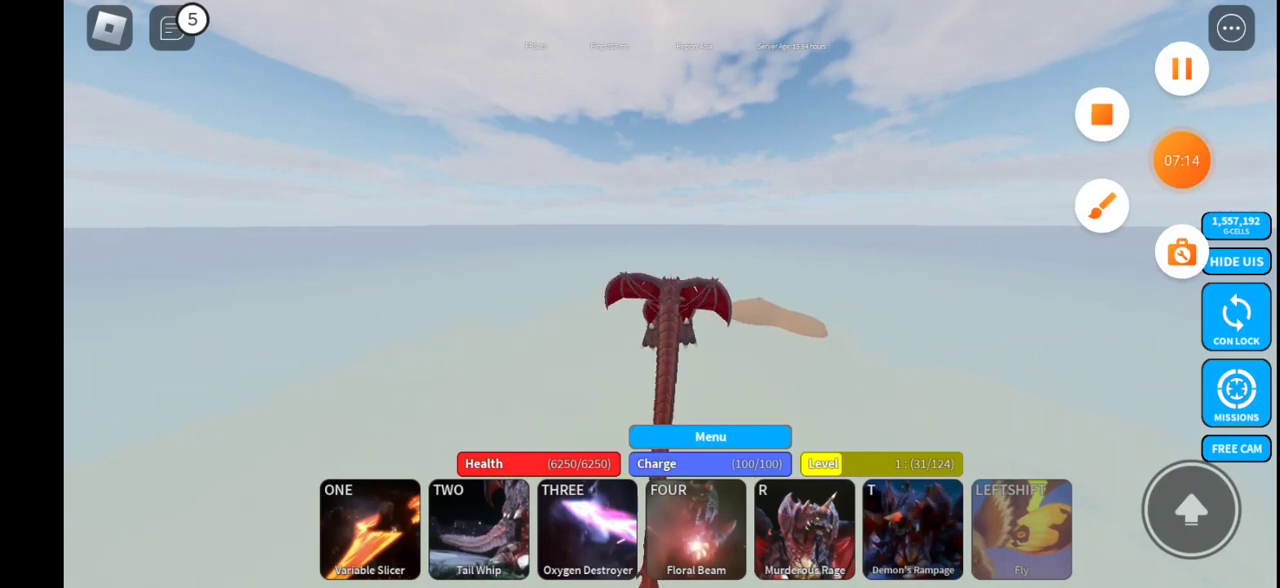
mouse_move(230, 420)
left_mouse_down()
mouse_move(86, 500)
mouse_move(134, 357)
mouse_move(206, 234)
mouse_move(194, 237)
mouse_move(266, 246)
mouse_move(279, 230)
left_mouse_up()
- Fly toward the distant city and fire a charged beam at the enemy kaiju
mouse_move(265, 300)
left_mouse_down()
mouse_move(249, 214)
mouse_move(366, 329)
left_mouse_up()
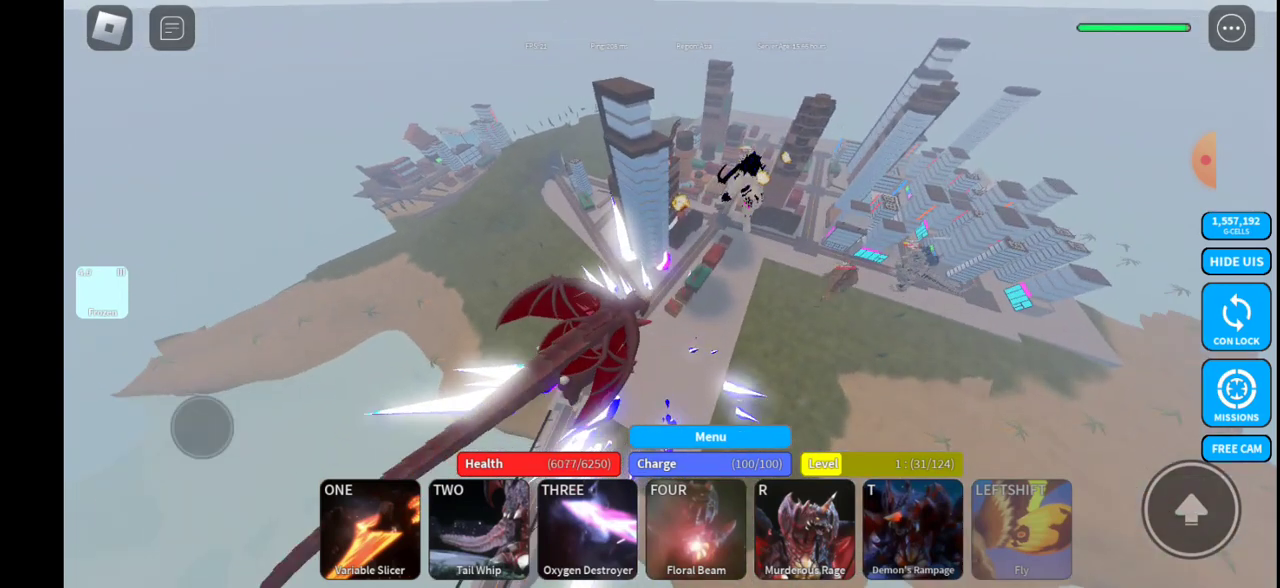
left_click_drag(200, 429, 108, 520)
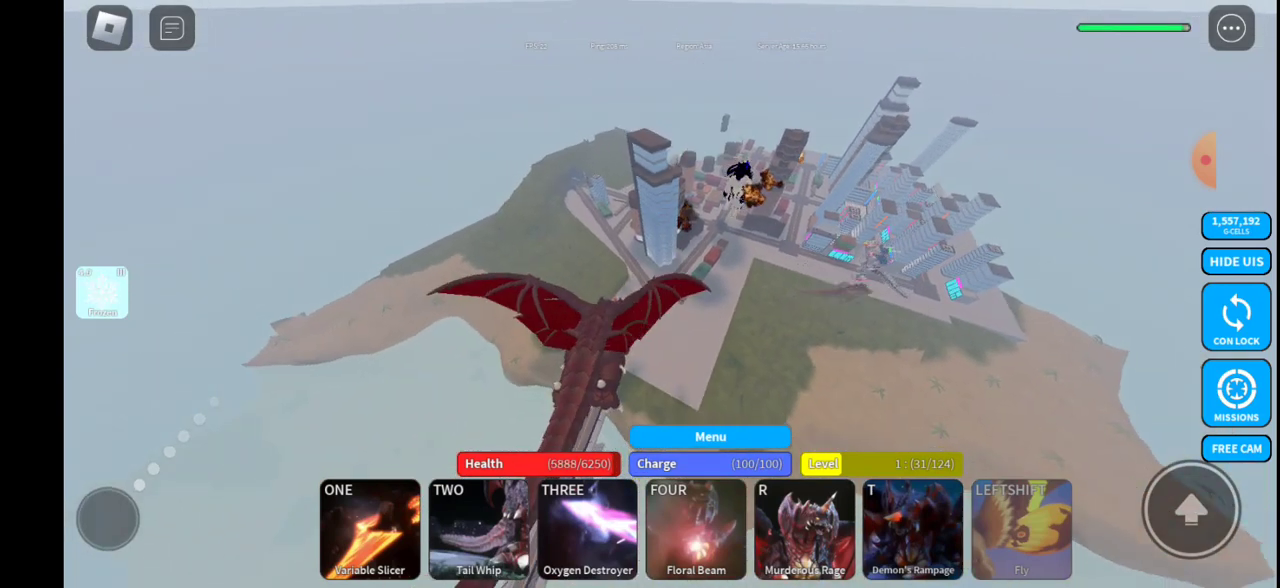
mouse_move(268, 360)
left_mouse_down()
mouse_move(257, 251)
mouse_move(297, 257)
mouse_move(231, 217)
mouse_move(243, 212)
mouse_move(206, 223)
mouse_move(150, 300)
left_mouse_up()
left_click(587, 530)
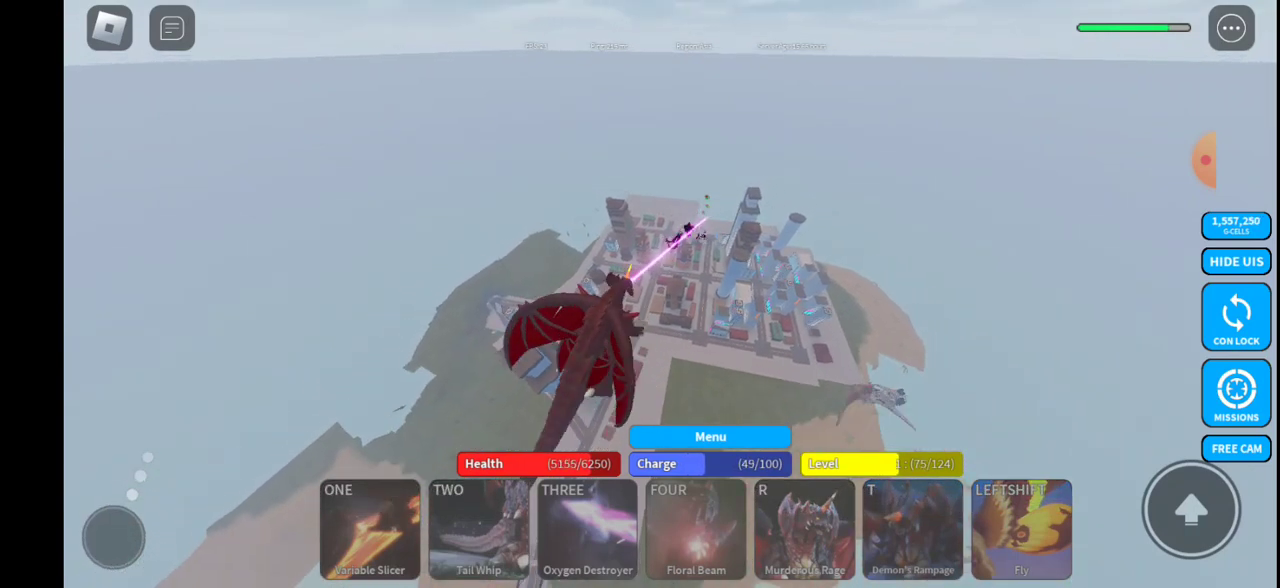
- Charge the enemy, climbing, diving between tall buildings and swooping back toward the city
left_click_drag(191, 287, 195, 262)
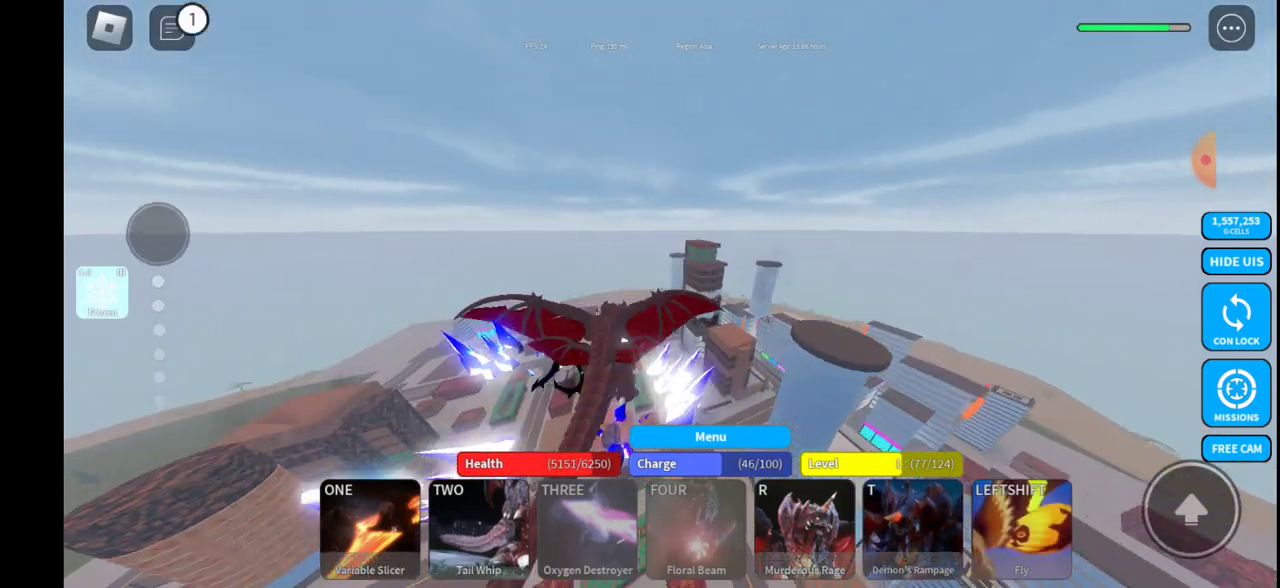
left_click_drag(196, 261, 160, 226)
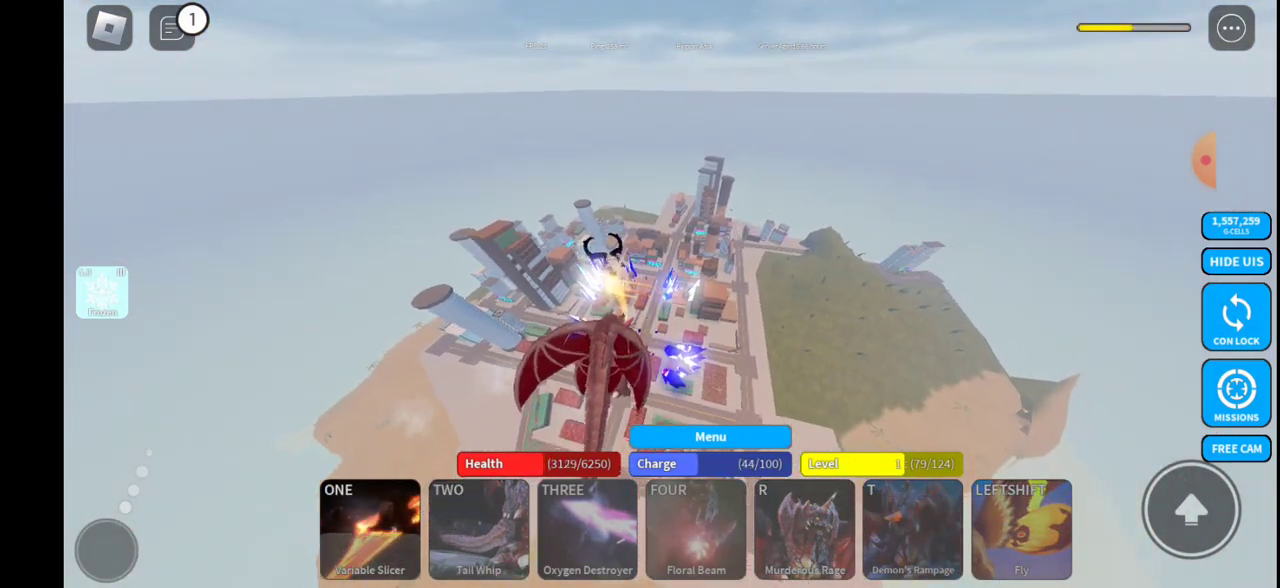
left_click_drag(200, 197, 197, 192)
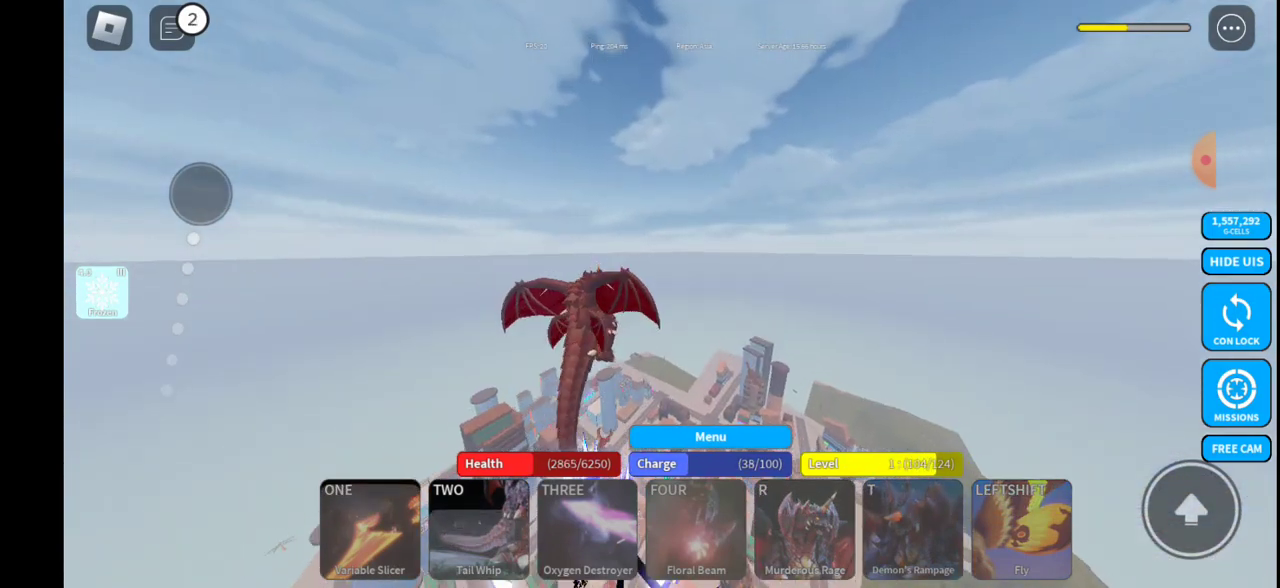
left_click_drag(197, 192, 186, 306)
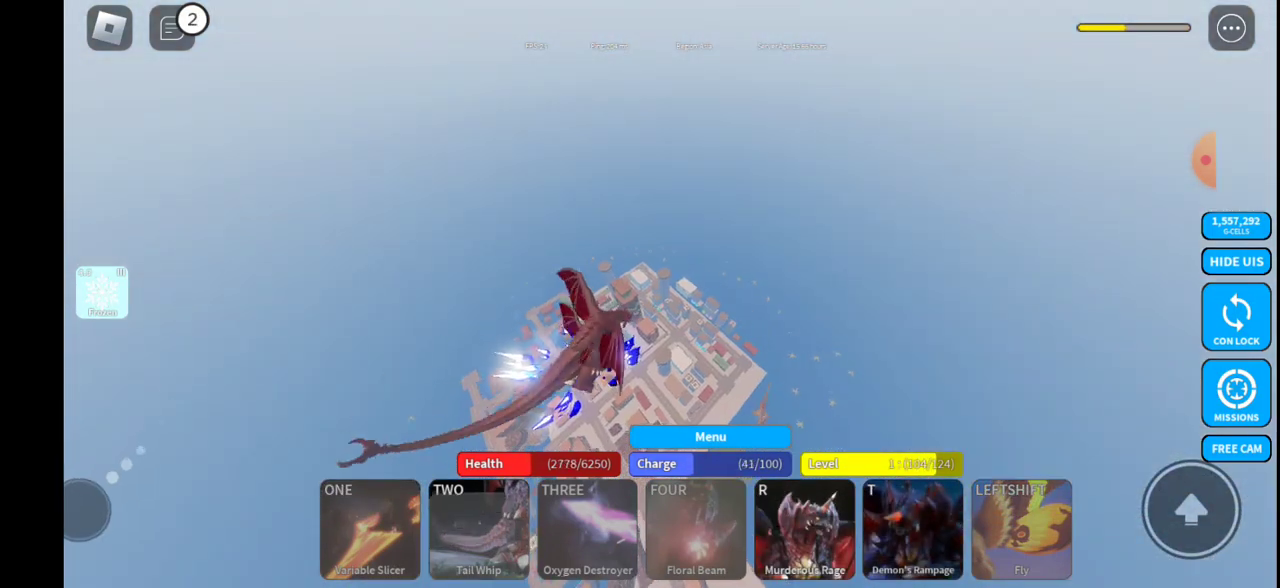
left_click_drag(180, 257, 168, 207)
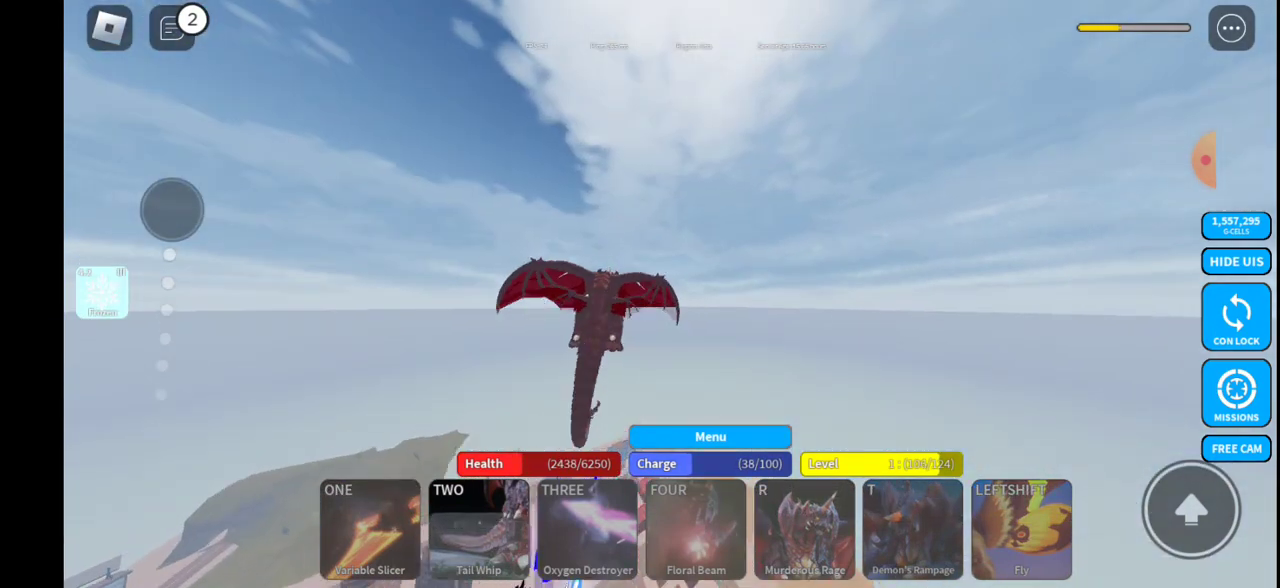
mouse_move(168, 207)
left_mouse_down()
mouse_move(189, 207)
mouse_move(87, 459)
mouse_move(160, 234)
mouse_move(146, 414)
mouse_move(117, 483)
mouse_move(152, 235)
left_mouse_up()
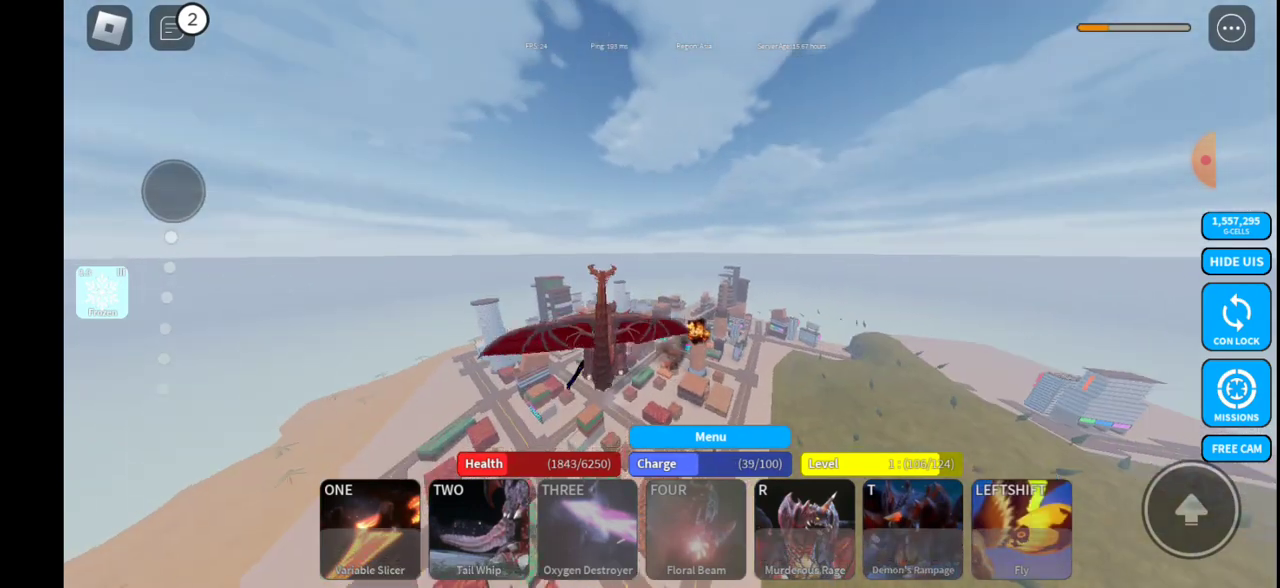
mouse_move(171, 191)
left_mouse_down()
mouse_move(106, 534)
mouse_move(159, 211)
mouse_move(91, 229)
left_mouse_up()
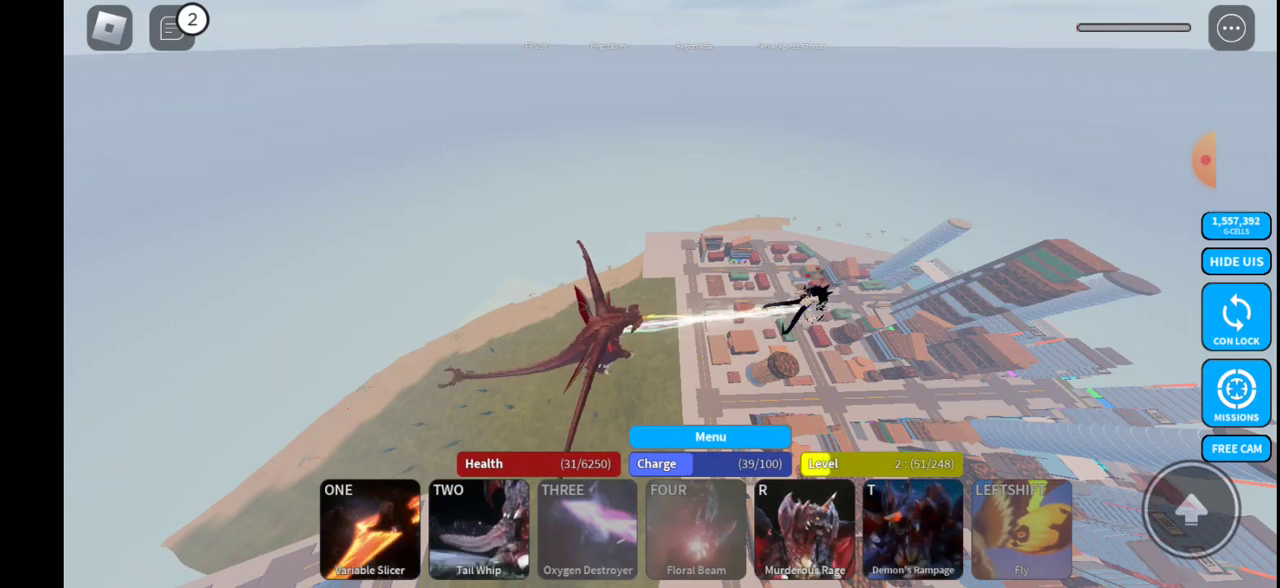
mouse_move(143, 523)
left_mouse_down()
mouse_move(209, 303)
mouse_move(184, 186)
left_mouse_up()
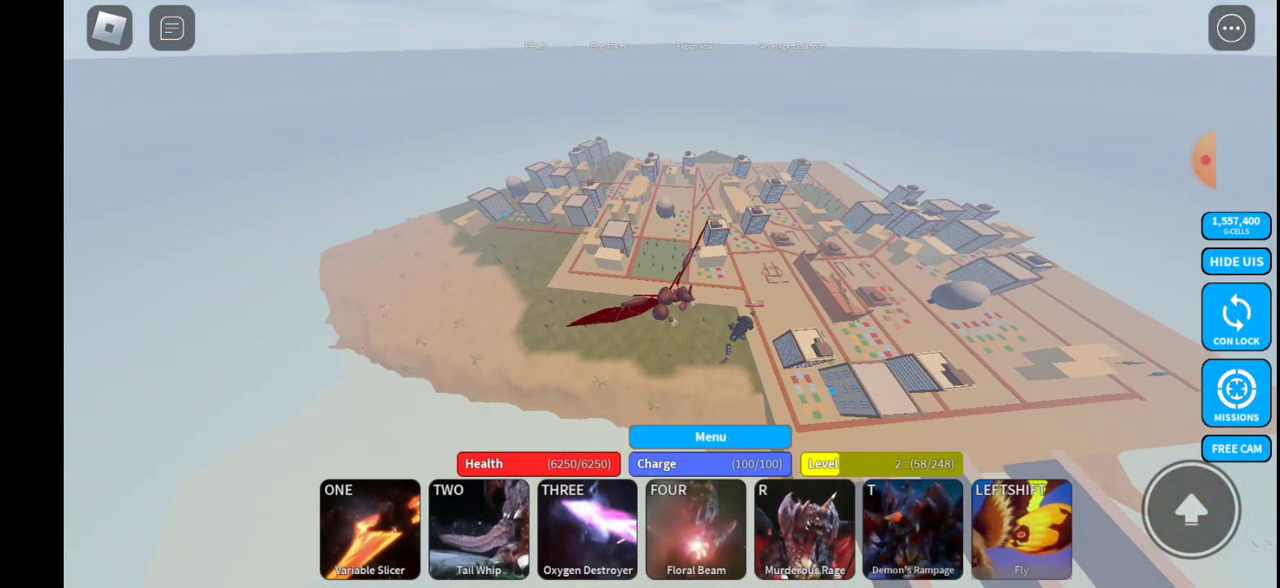
- Fly toward the city and attack with the flaming beam (1) and Tail Whip (2)
left_click(186, 441)
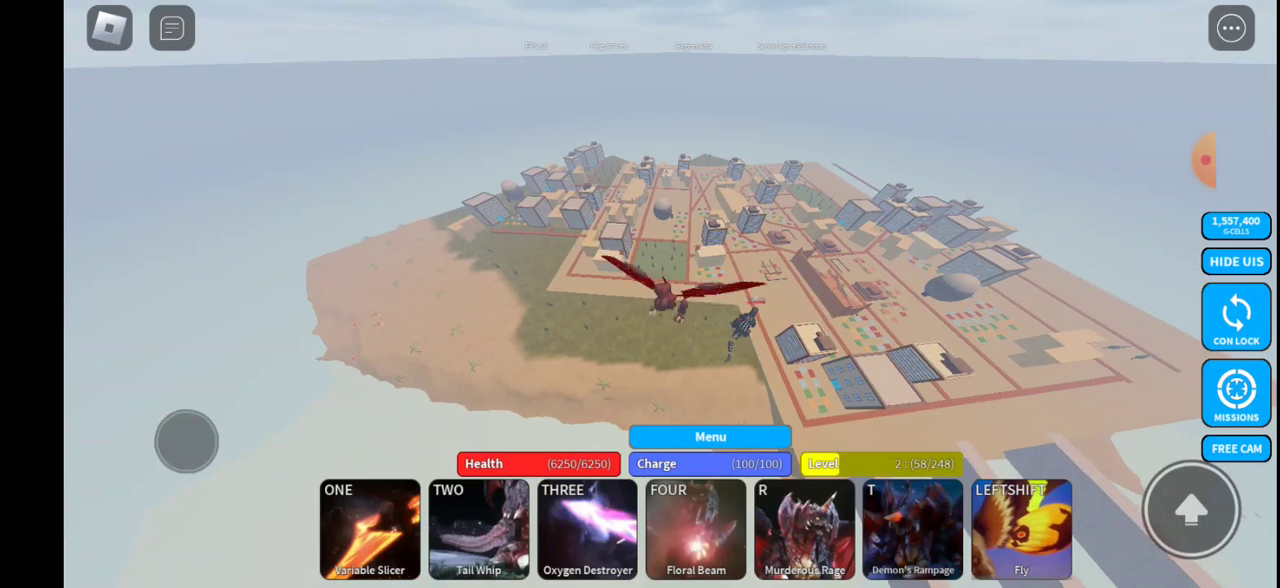
left_click_drag(193, 386, 300, 451)
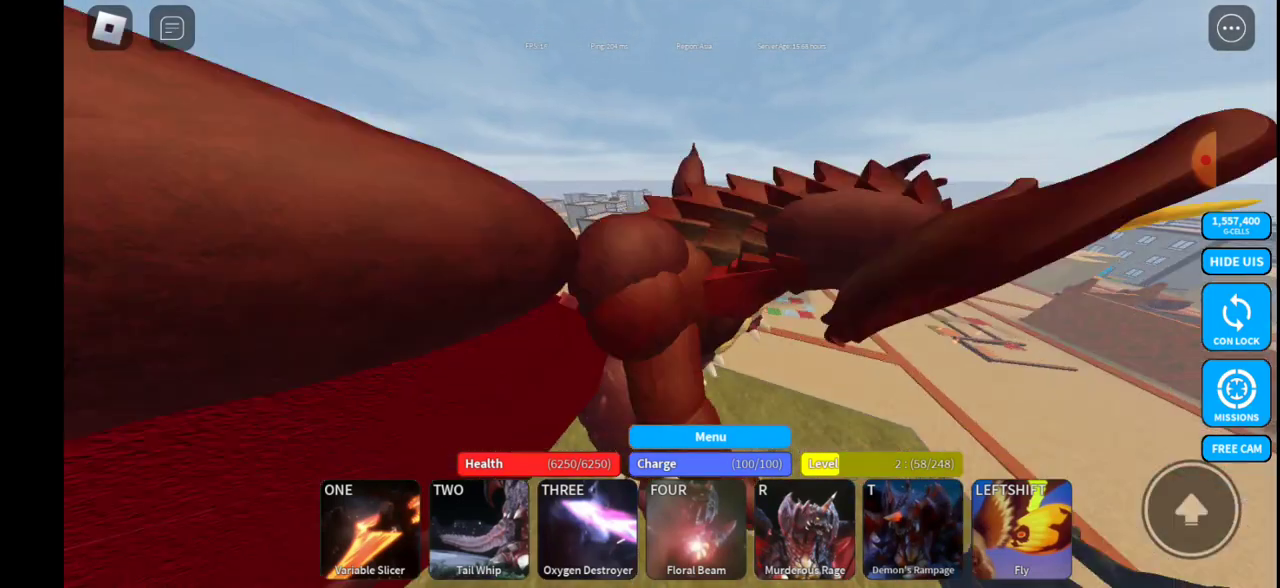
left_click_drag(330, 300, 390, 290)
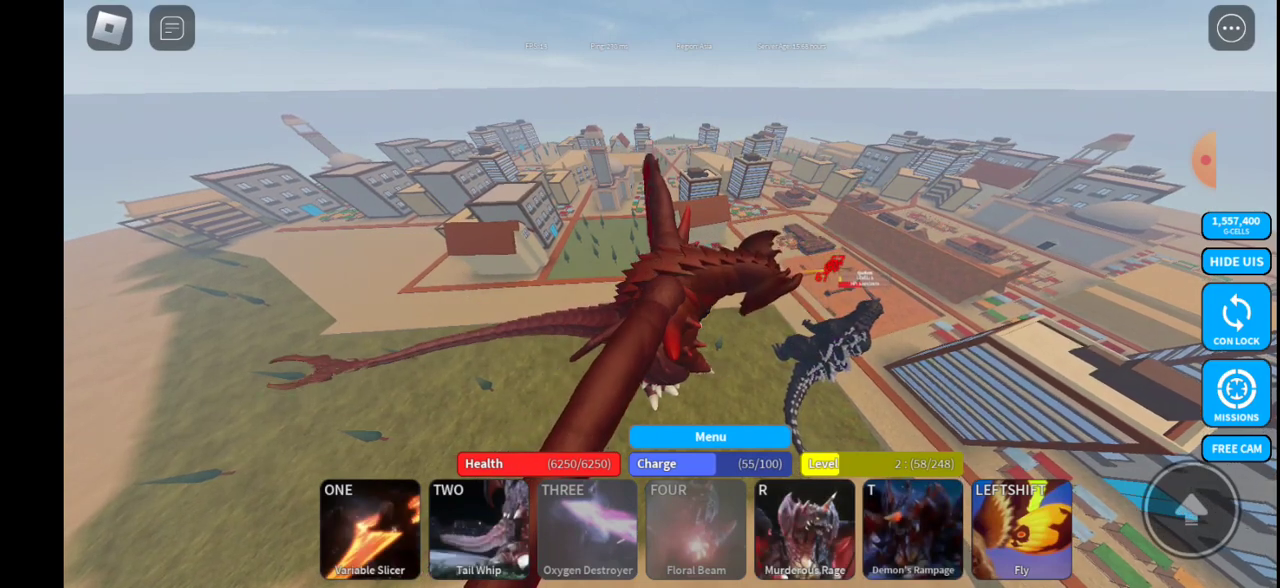
key("1")
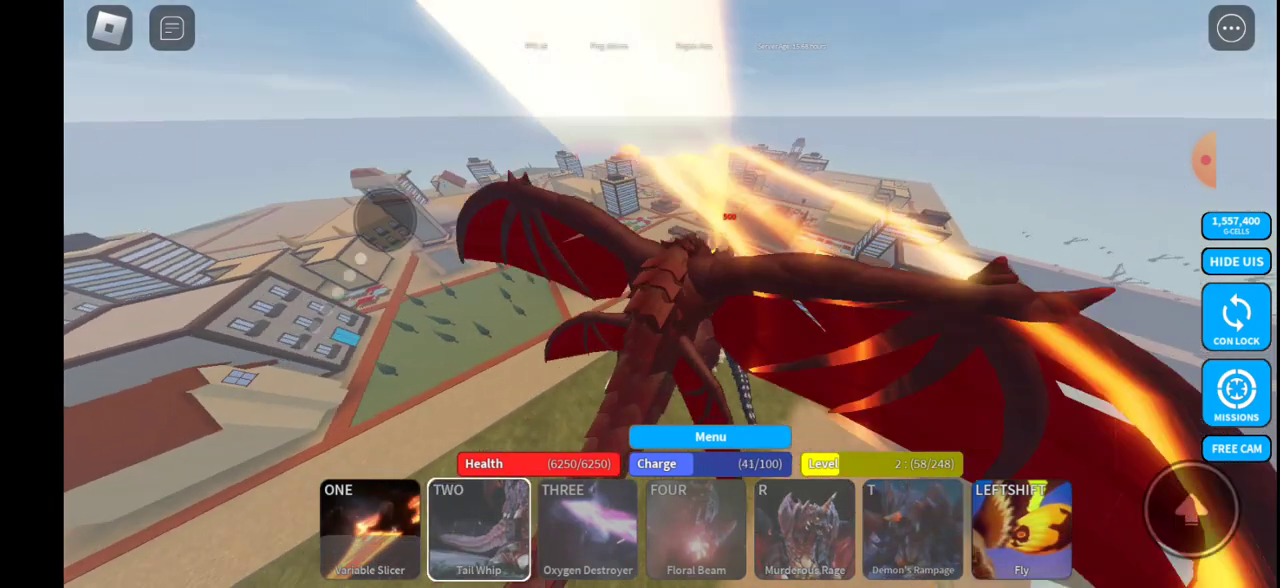
key("2")
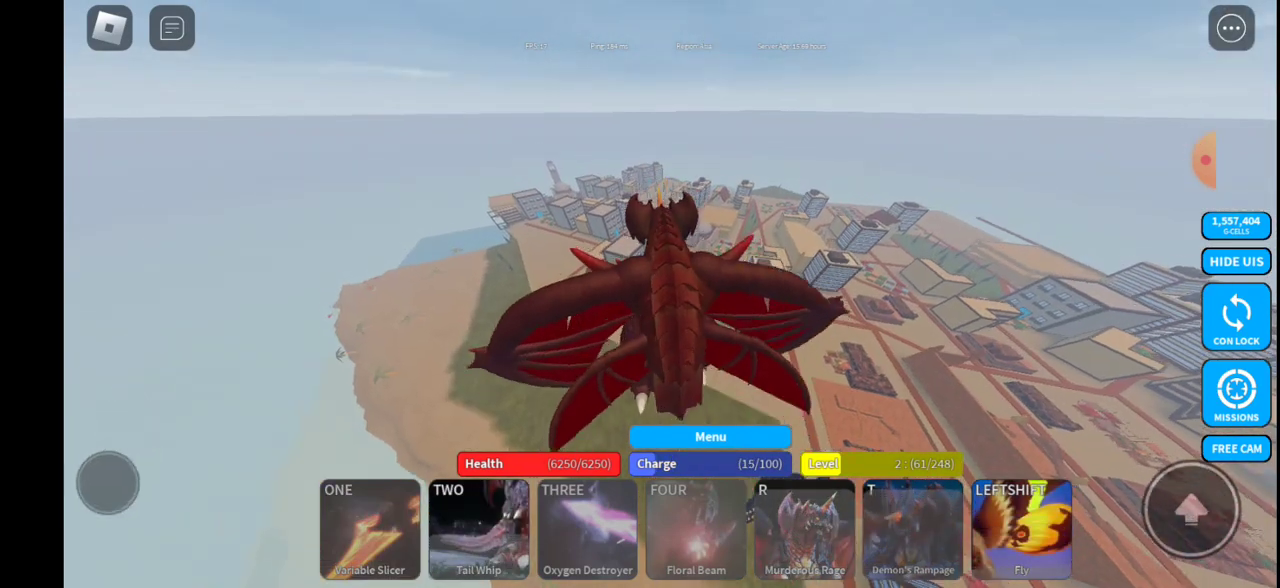
- Dive over the city, unleash Variable Slicer and ready Tail Whip, then bank into a turn
left_click_drag(177, 520, 416, 360)
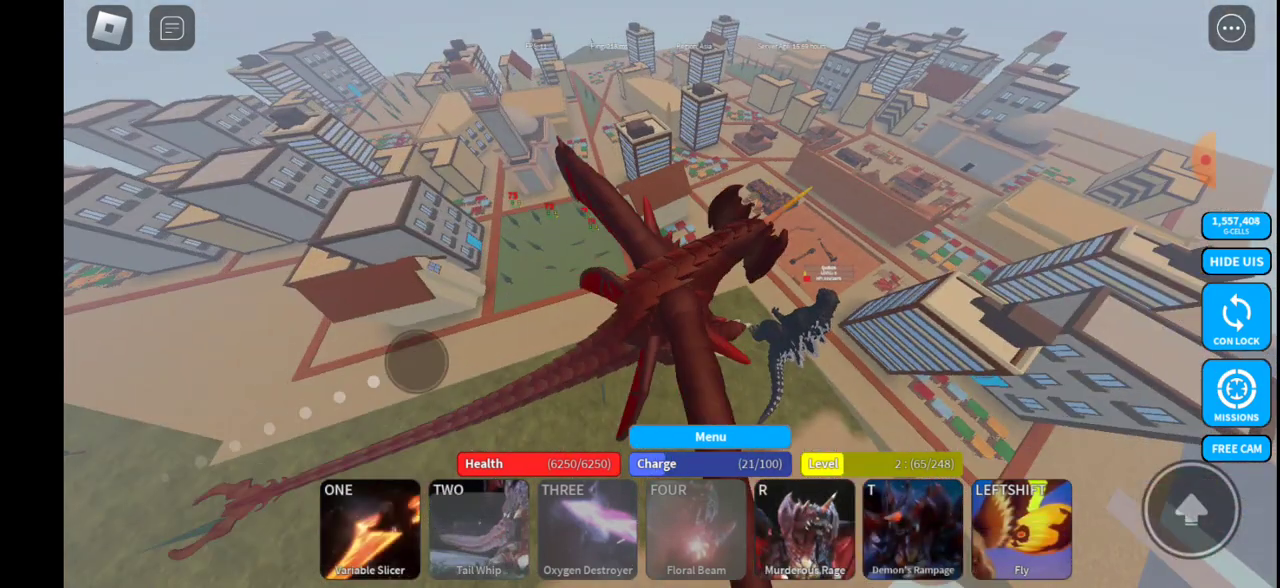
left_click(370, 528)
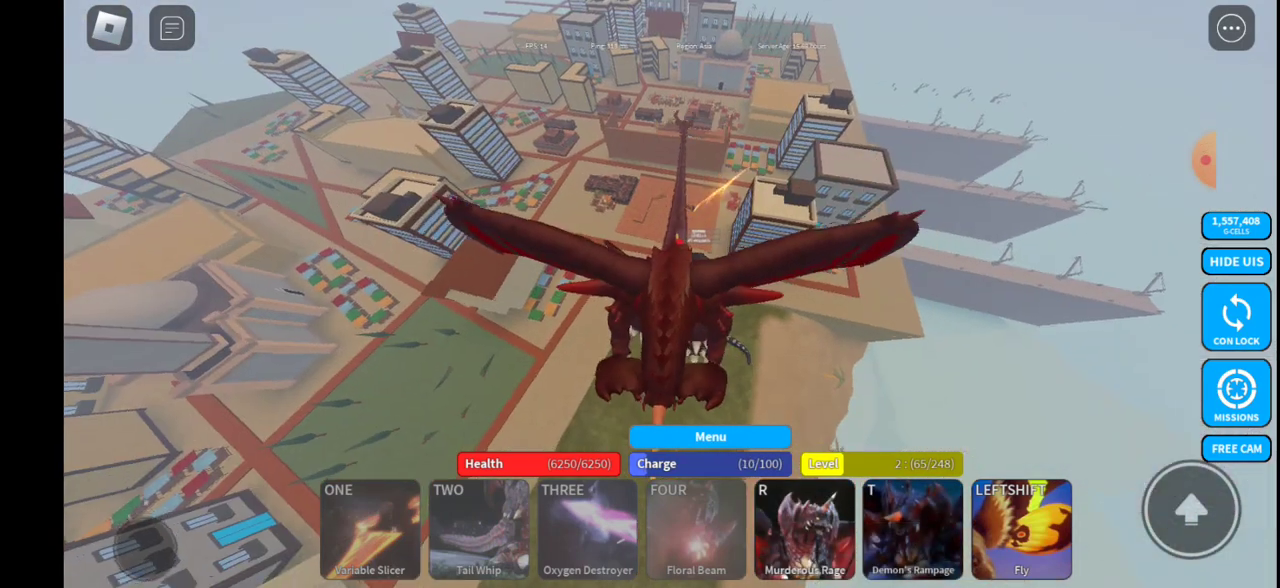
left_click(479, 528)
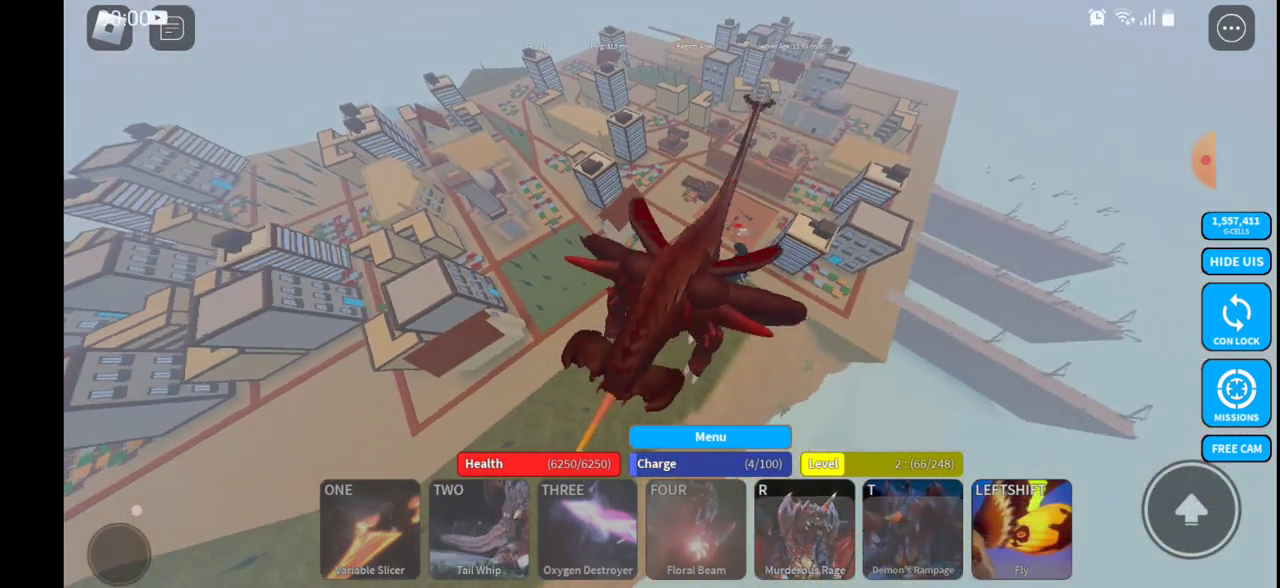
left_click_drag(115, 545, 165, 375)
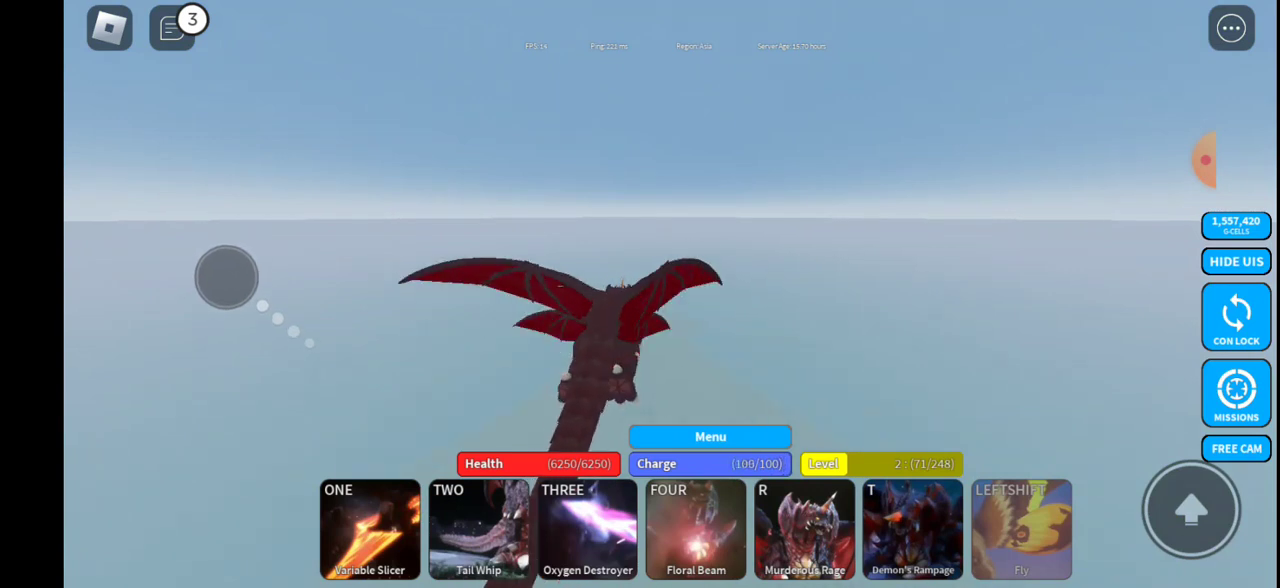
- Bank and steer Destoroyah across the open sea toward the distant city island
left_click_drag(212, 279, 239, 268)
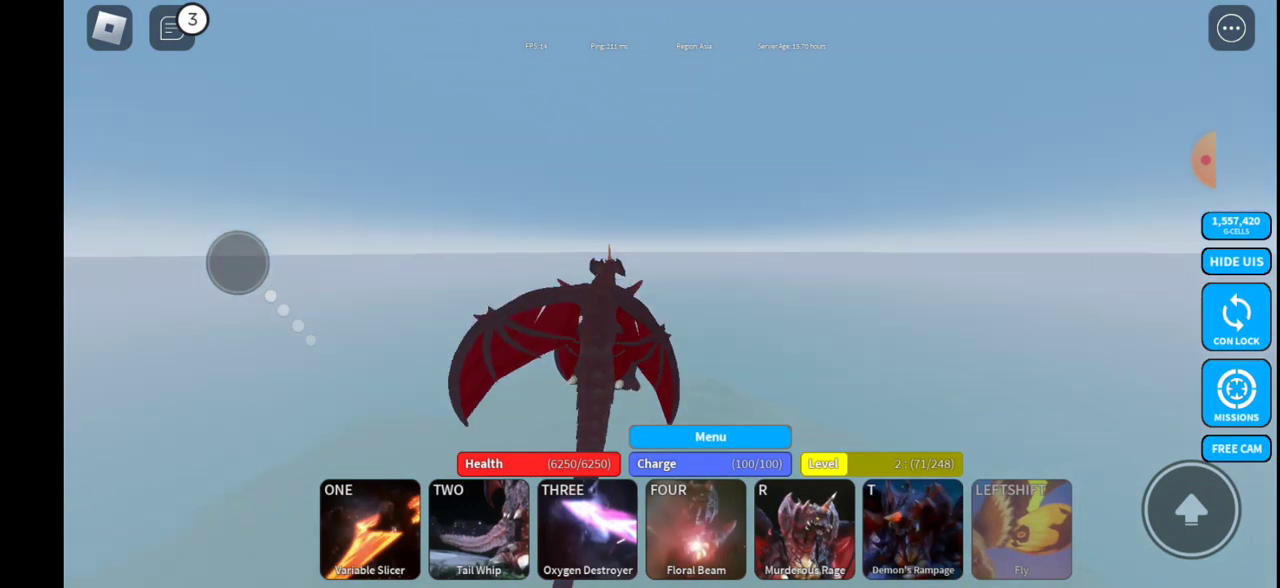
left_click_drag(230, 262, 246, 257)
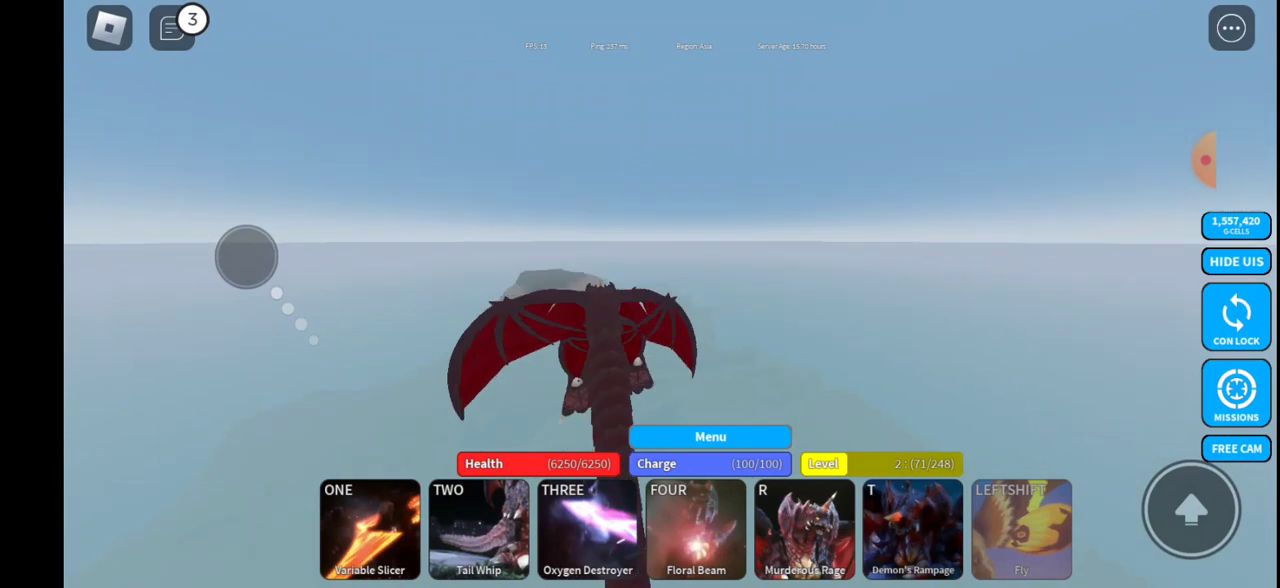
left_click_drag(243, 257, 240, 257)
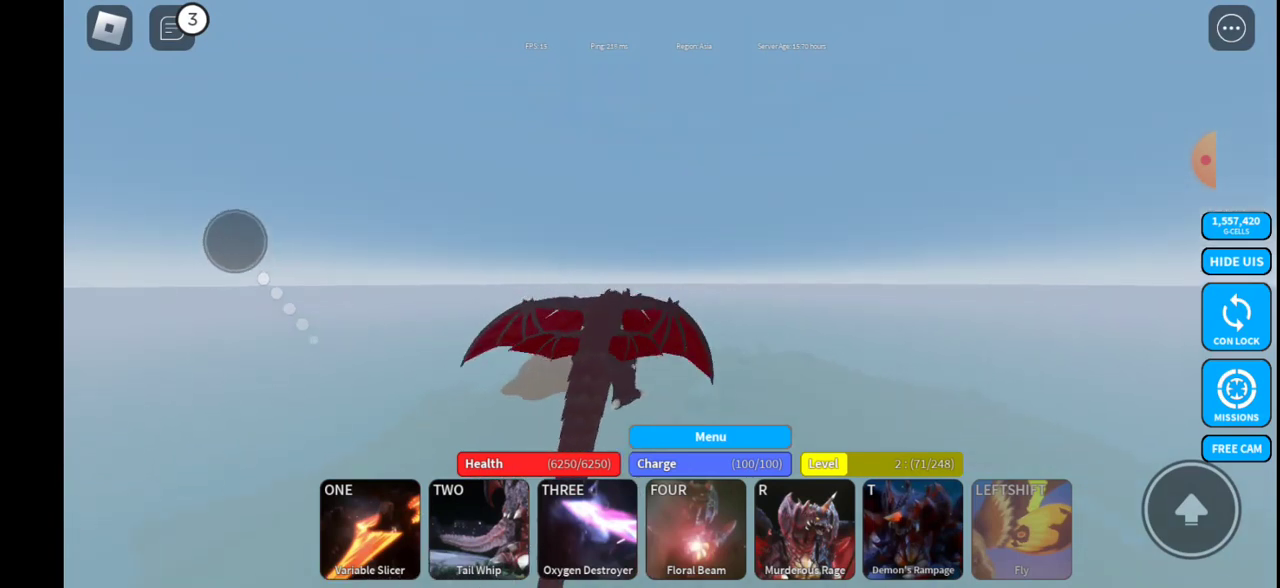
left_click_drag(240, 240, 240, 241)
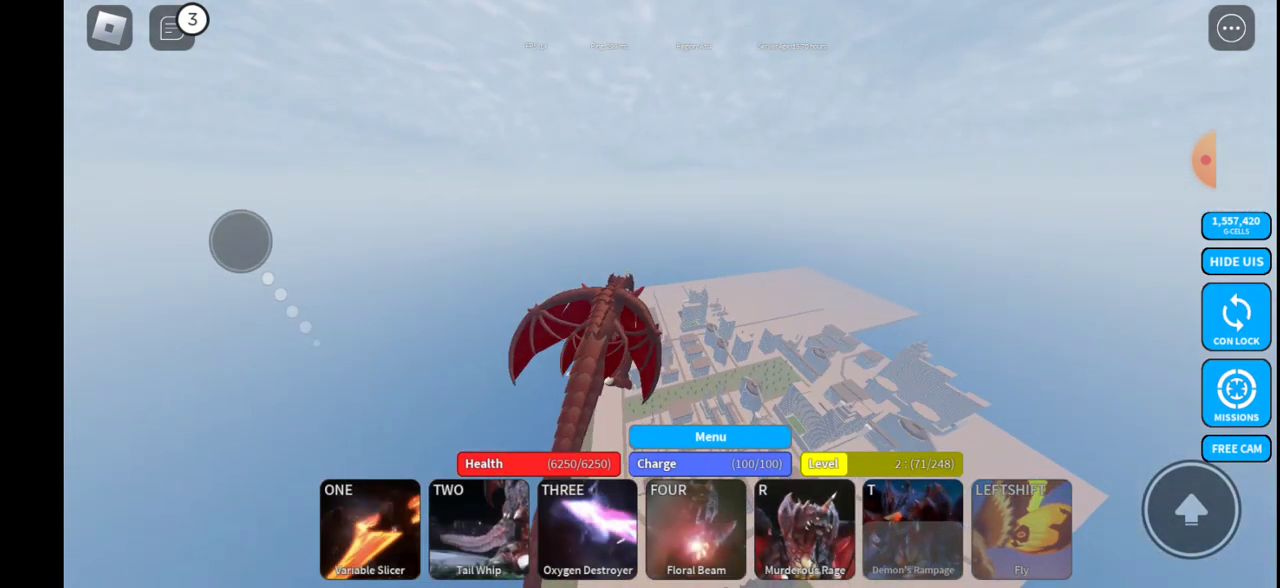
mouse_move(240, 241)
left_mouse_down()
mouse_move(200, 257)
mouse_move(246, 232)
left_mouse_up()
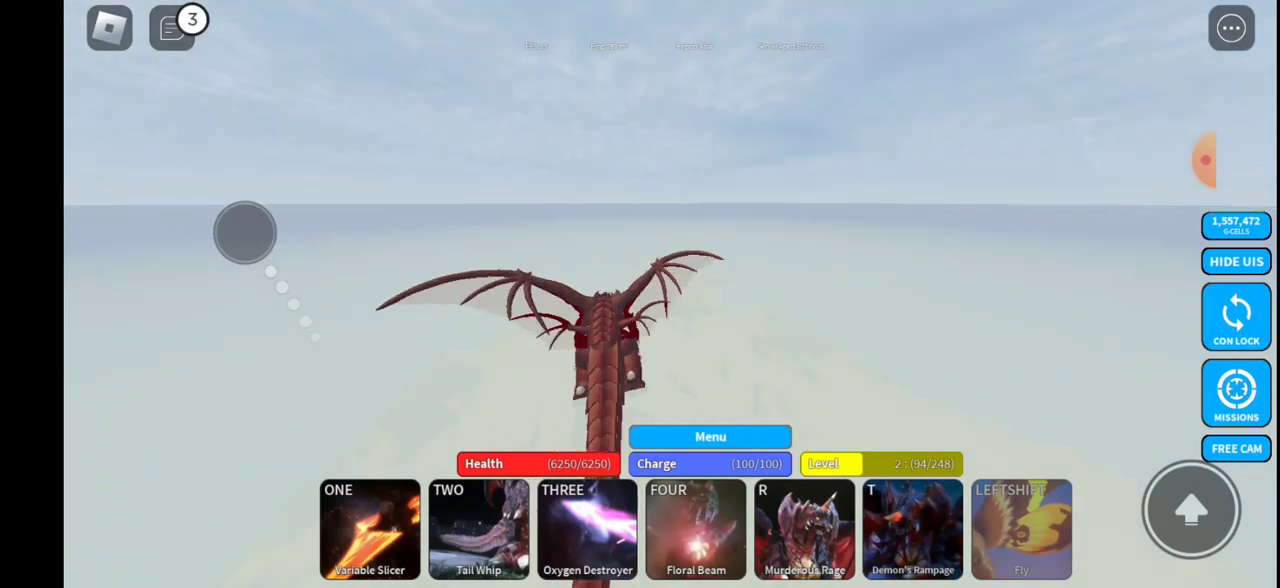
left_click_drag(249, 233, 247, 238)
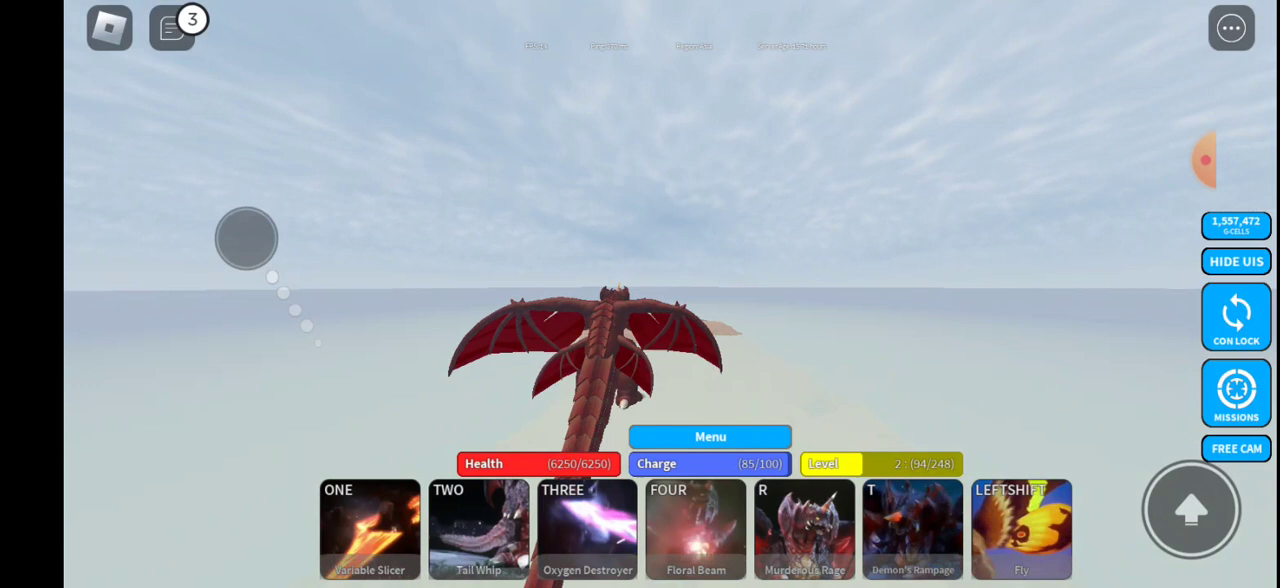
- Steer Destoroyah onto the city island and fly over its buildings toward the enemy kaiju
left_click_drag(246, 238, 249, 238)
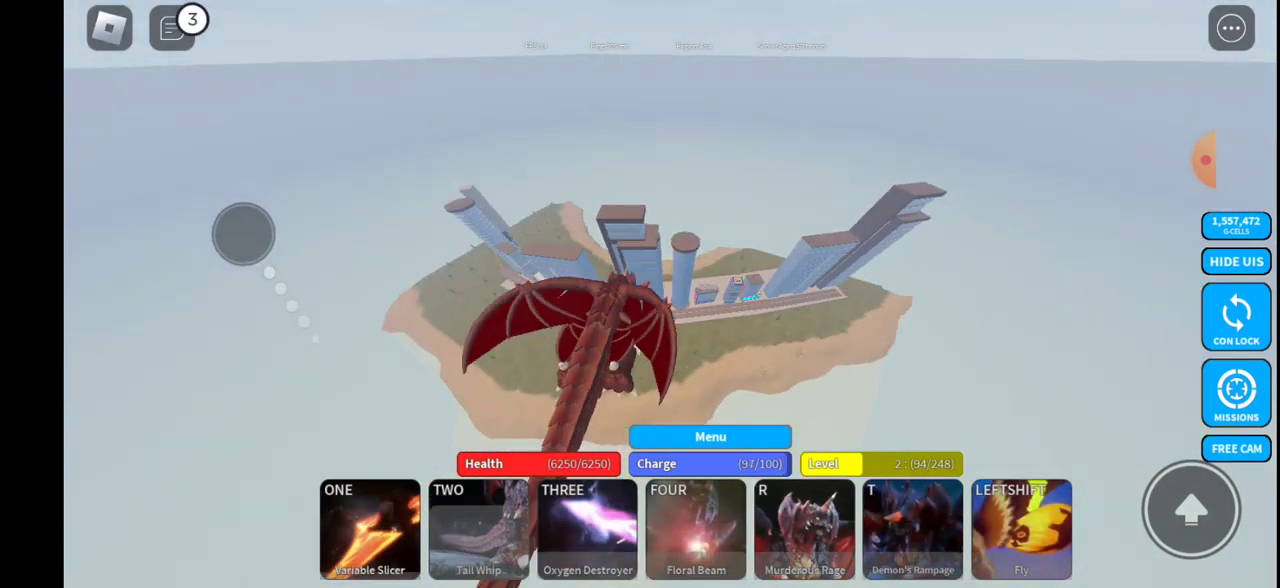
mouse_move(249, 238)
left_mouse_down()
mouse_move(153, 543)
mouse_move(208, 221)
left_mouse_up()
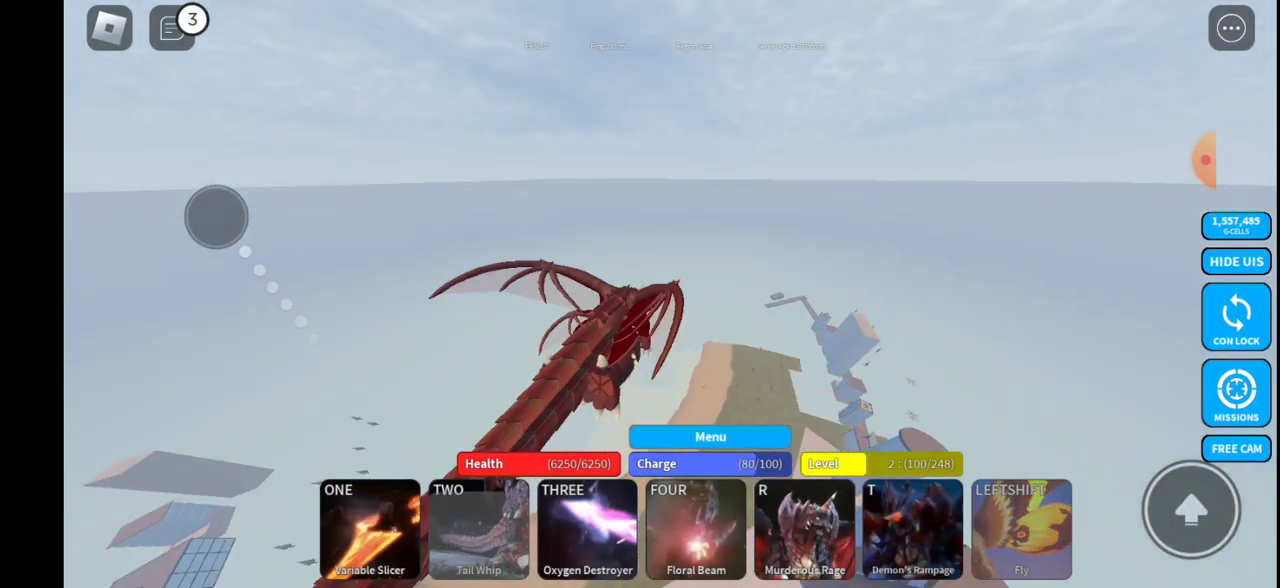
left_click_drag(208, 221, 213, 217)
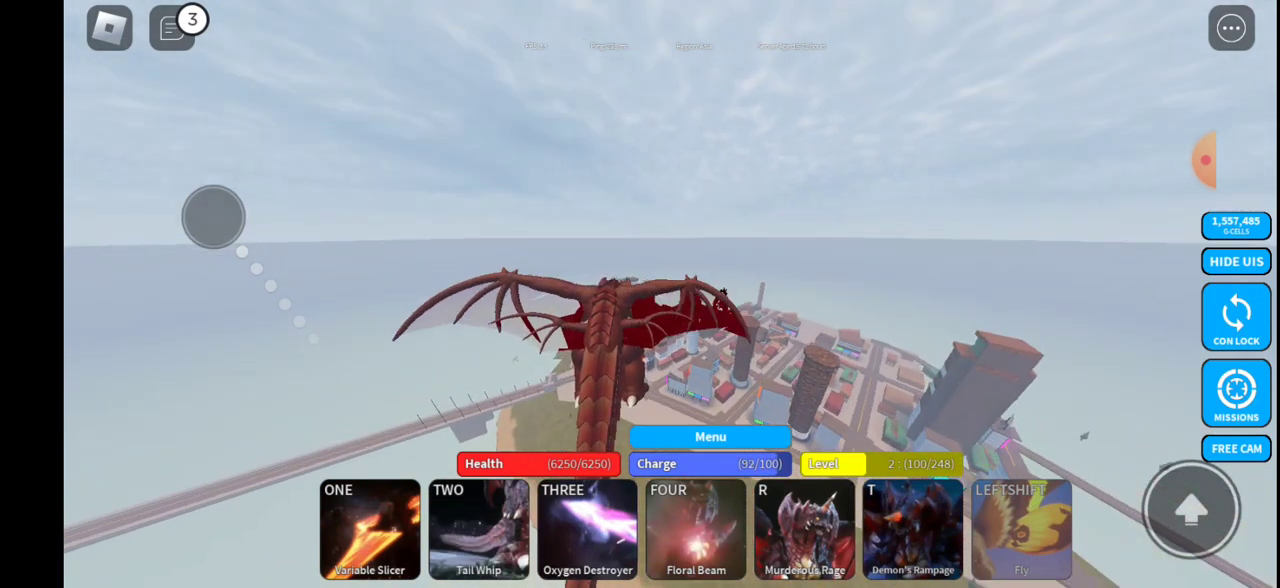
left_click_drag(213, 217, 206, 214)
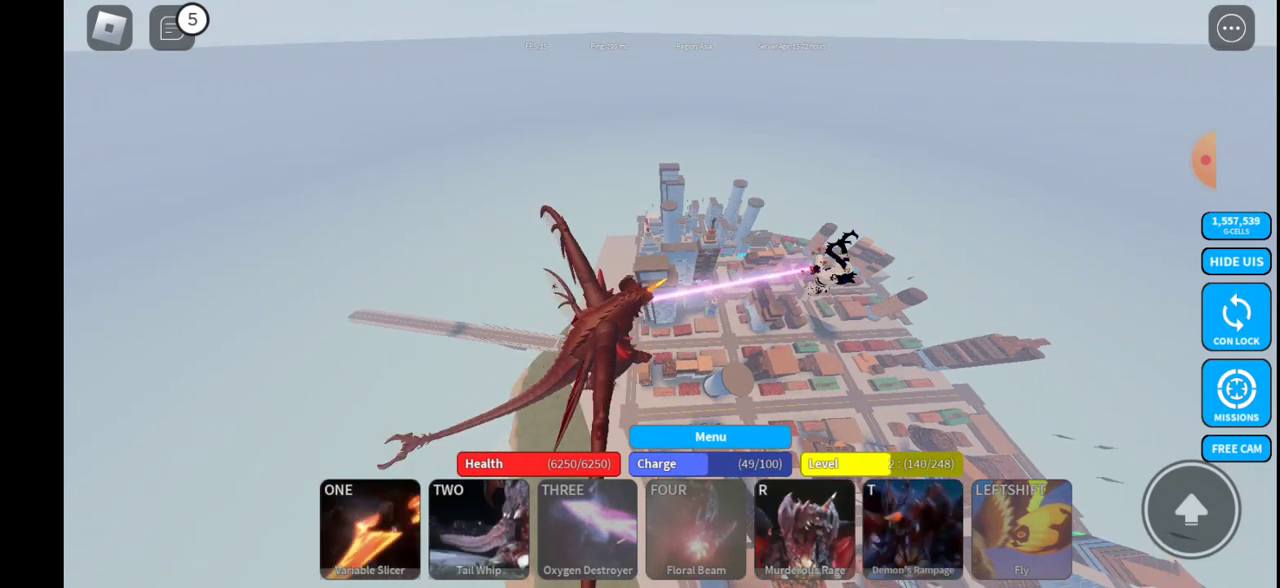
- Fly over the city, dive toward it and unleash a high-charge attack
mouse_move(199, 397)
left_mouse_down()
mouse_move(188, 313)
mouse_move(172, 298)
mouse_move(206, 281)
left_mouse_up()
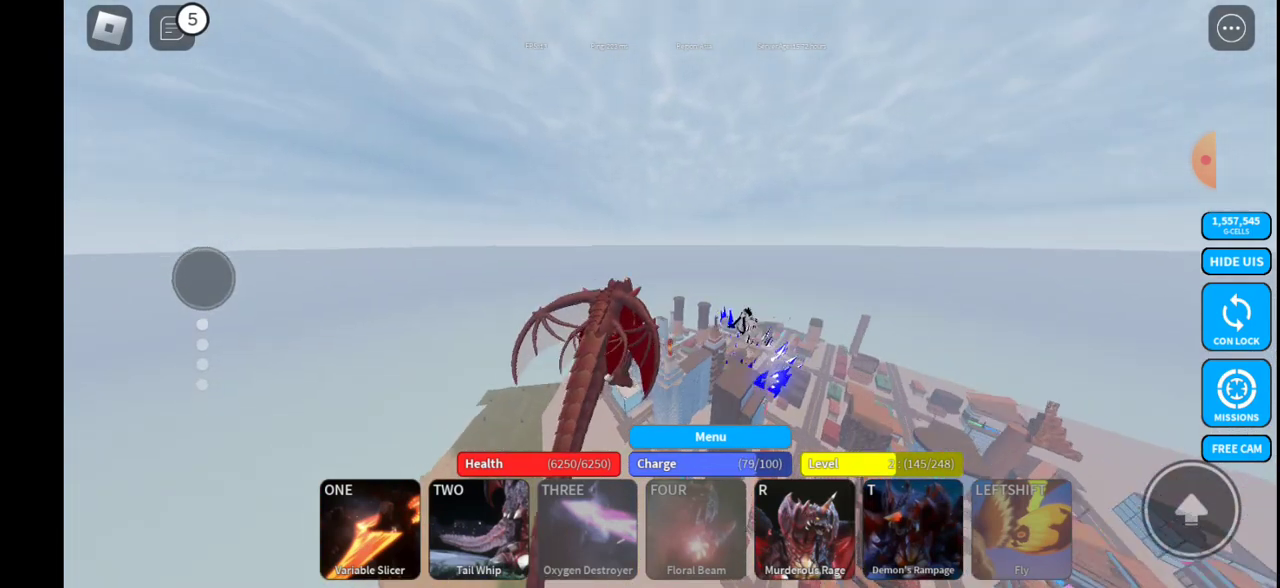
left_click_drag(206, 281, 203, 277)
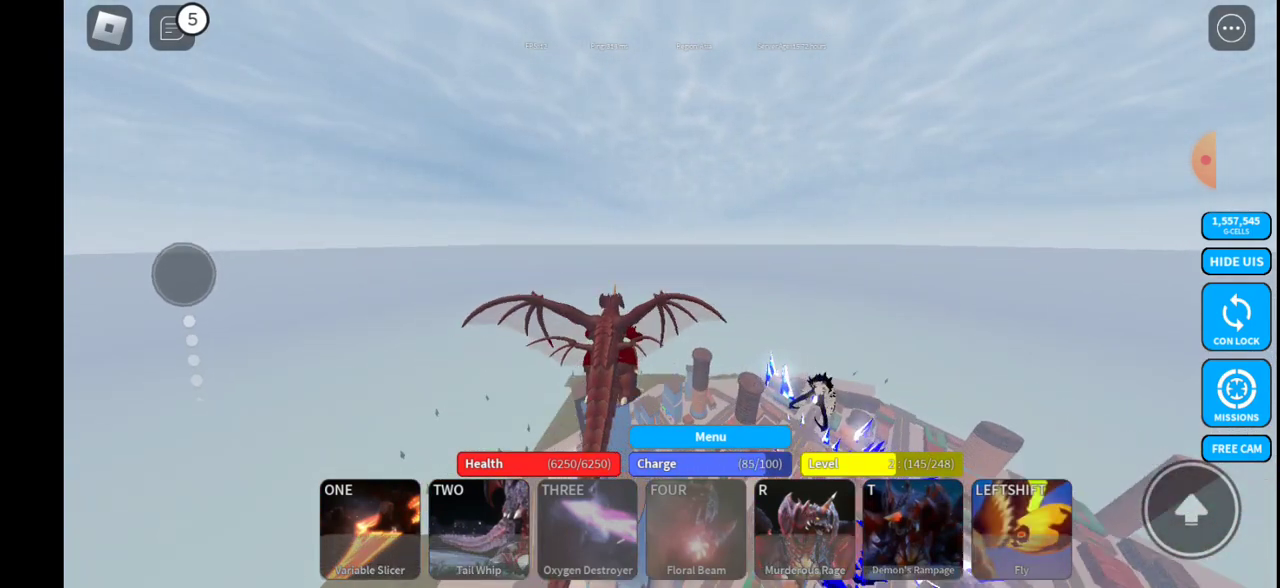
mouse_move(183, 274)
left_mouse_down()
mouse_move(145, 555)
mouse_move(176, 268)
mouse_move(160, 531)
mouse_move(129, 549)
mouse_move(131, 297)
mouse_move(160, 284)
left_mouse_up()
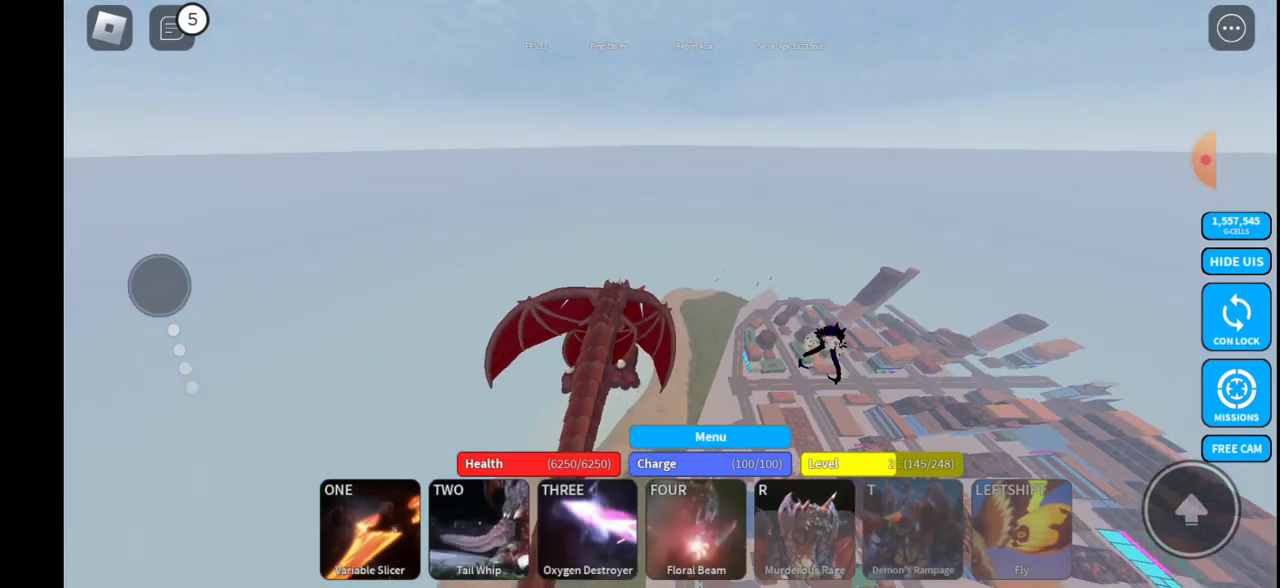
left_click_drag(160, 284, 155, 549)
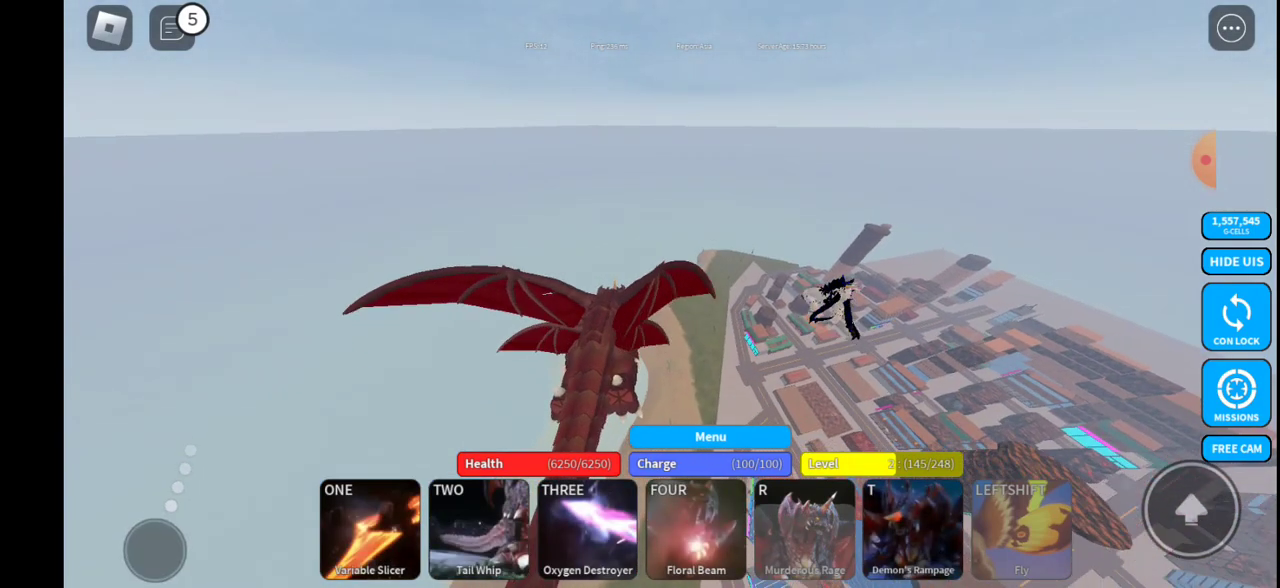
left_click(696, 530)
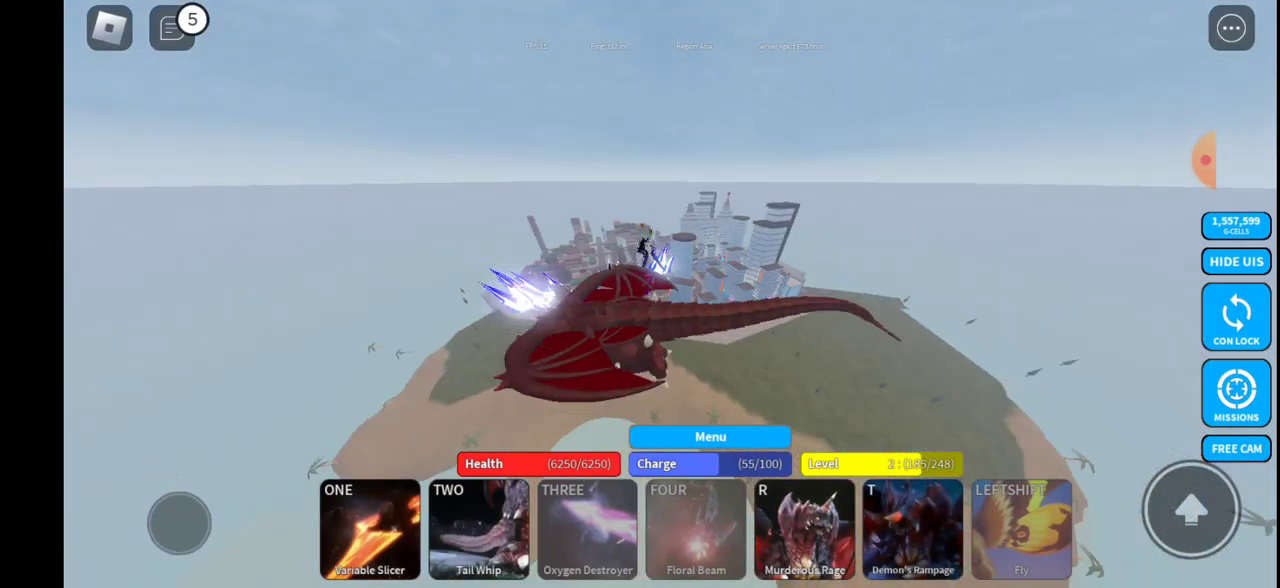
- Swing around toward the enemy over the city and hit it with a big attack
mouse_move(159, 400)
left_mouse_down()
mouse_move(134, 237)
mouse_move(174, 229)
left_mouse_up()
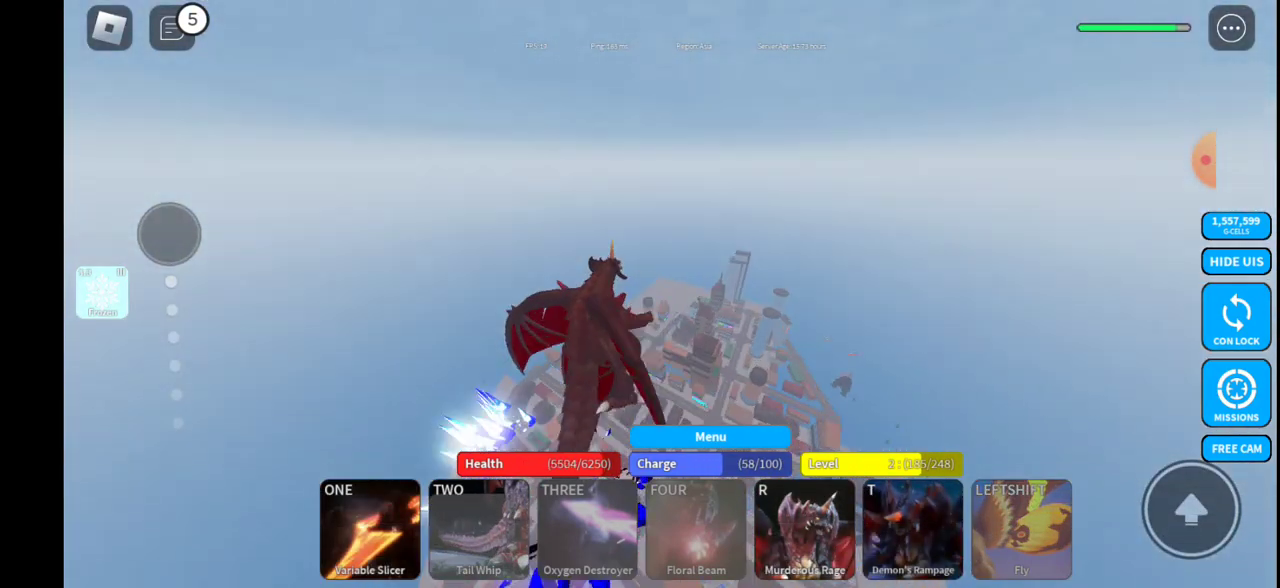
left_click_drag(169, 234, 180, 229)
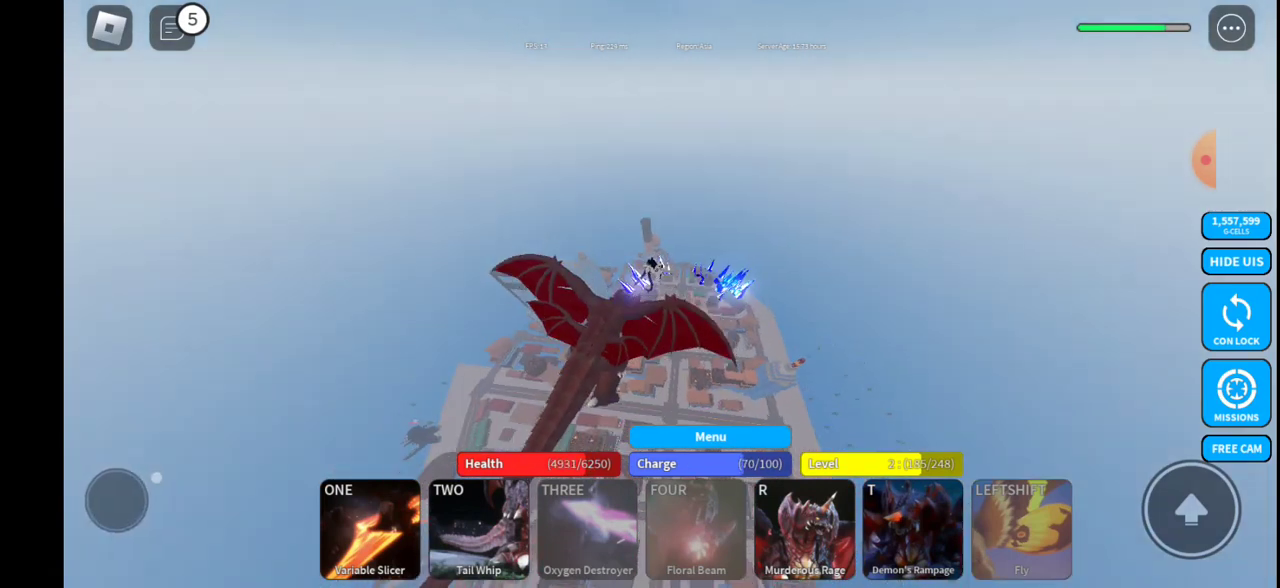
left_click_drag(190, 415, 195, 411)
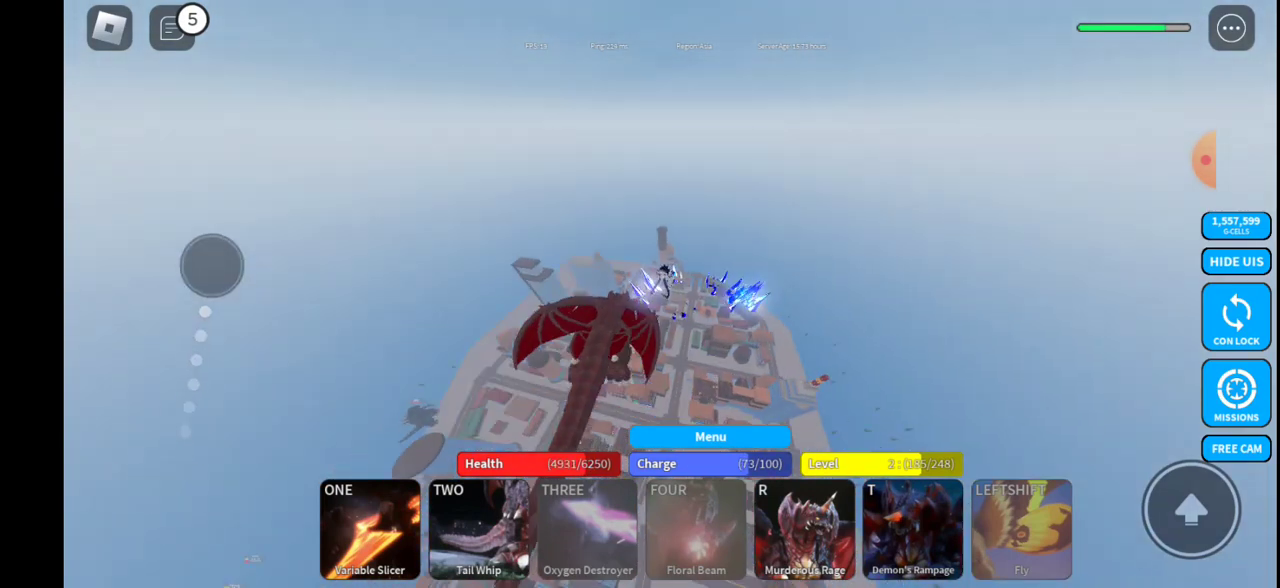
mouse_move(120, 542)
left_mouse_down()
mouse_move(203, 281)
mouse_move(202, 221)
left_mouse_up()
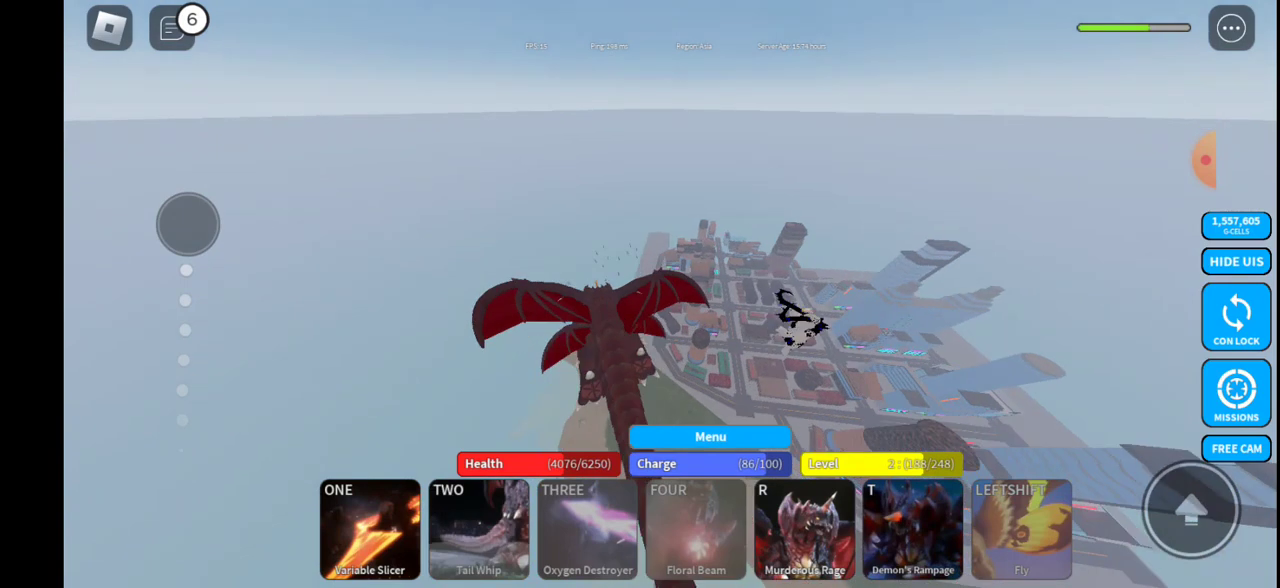
mouse_move(199, 223)
left_mouse_down()
mouse_move(214, 394)
mouse_move(128, 555)
mouse_move(103, 520)
mouse_move(88, 338)
left_mouse_up()
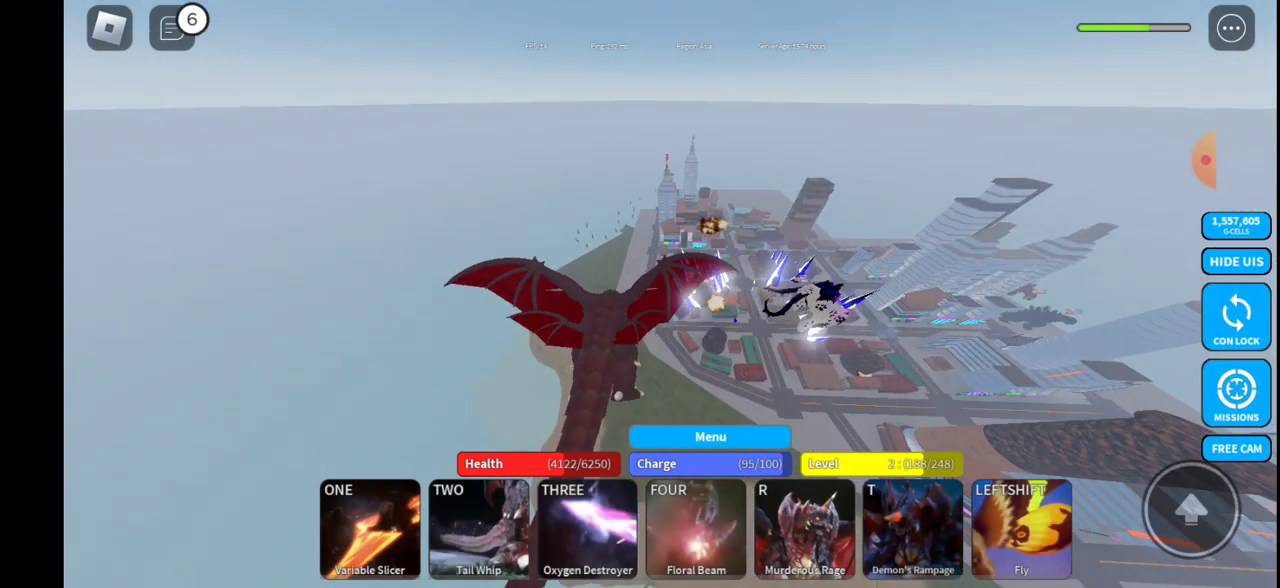
left_click(587, 528)
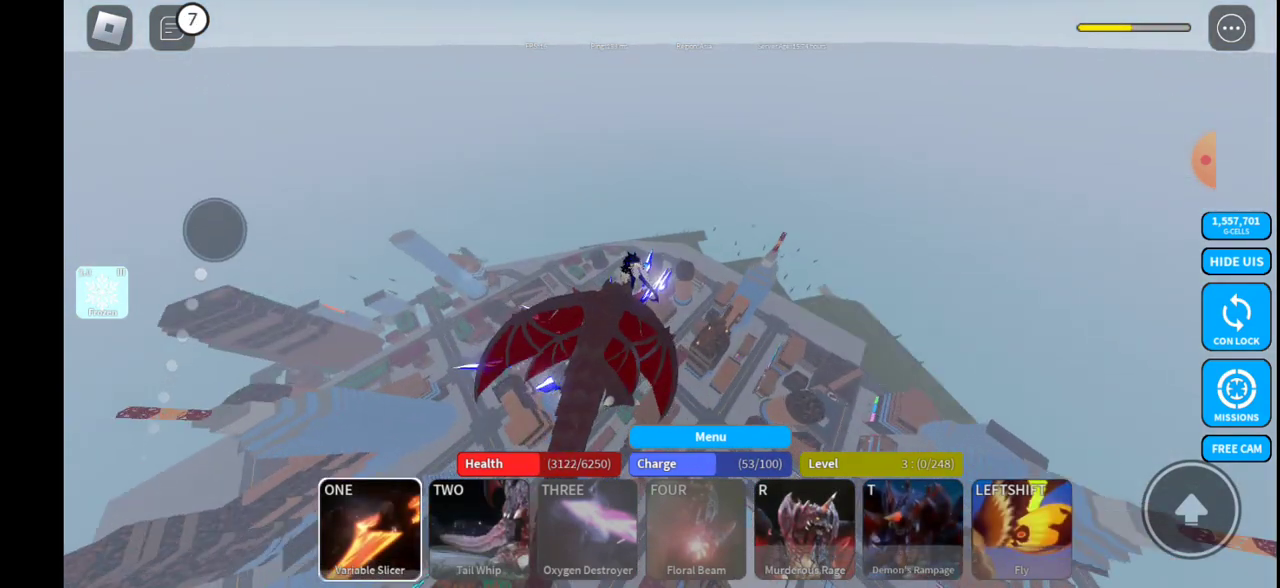
- Hit the enemy with Tail Whip and Floral Beam, then open the kaiju list on Destoroyah's stats
key("2")
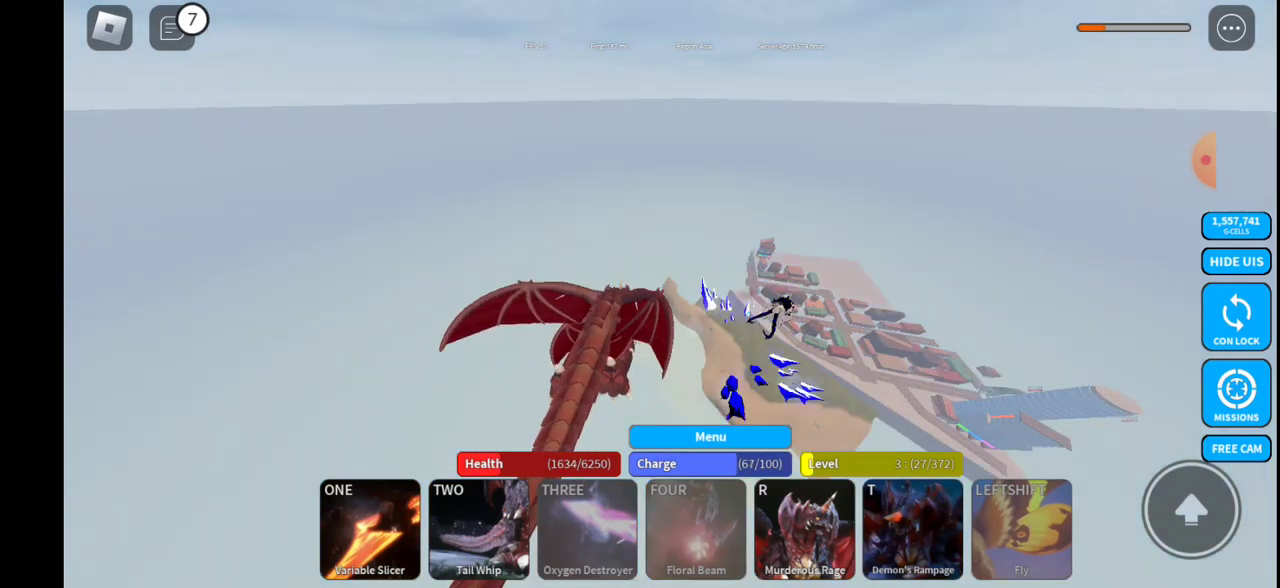
key("4")
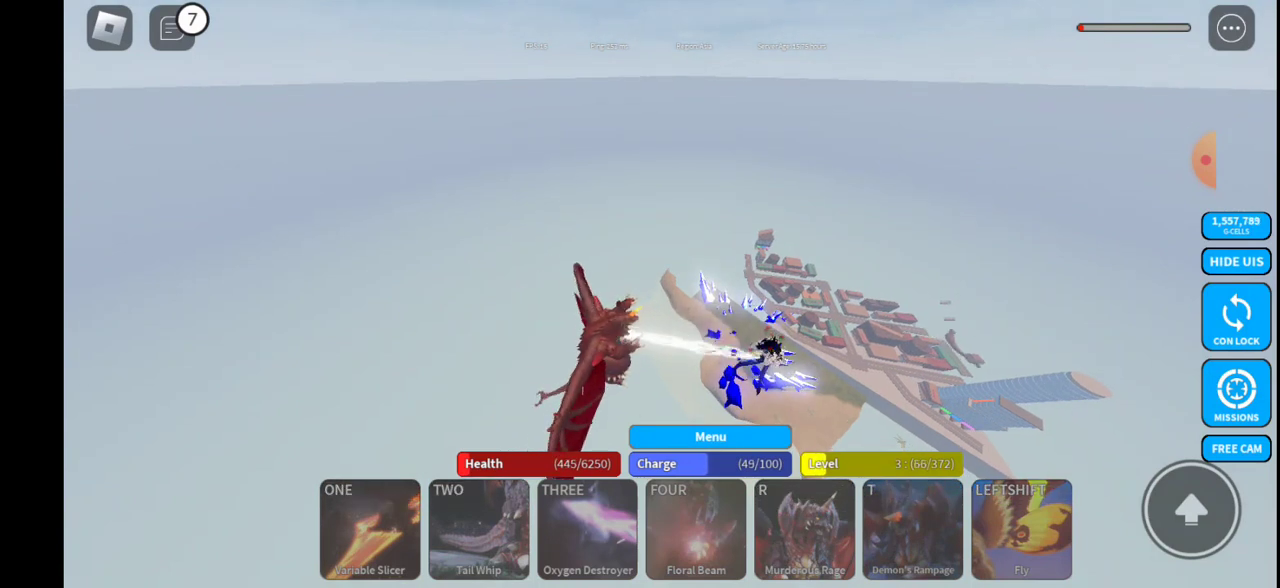
mouse_move(251, 377)
left_mouse_down()
mouse_move(257, 263)
mouse_move(214, 204)
left_mouse_up()
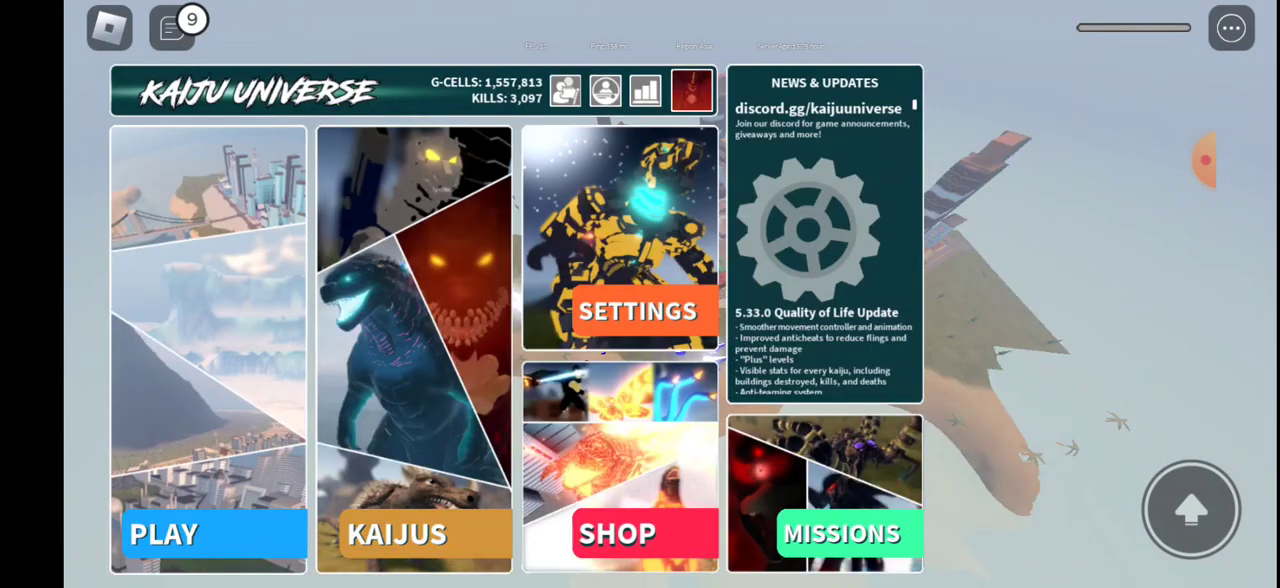
left_click(567, 533)
scroll(898, 390, "up", 2)
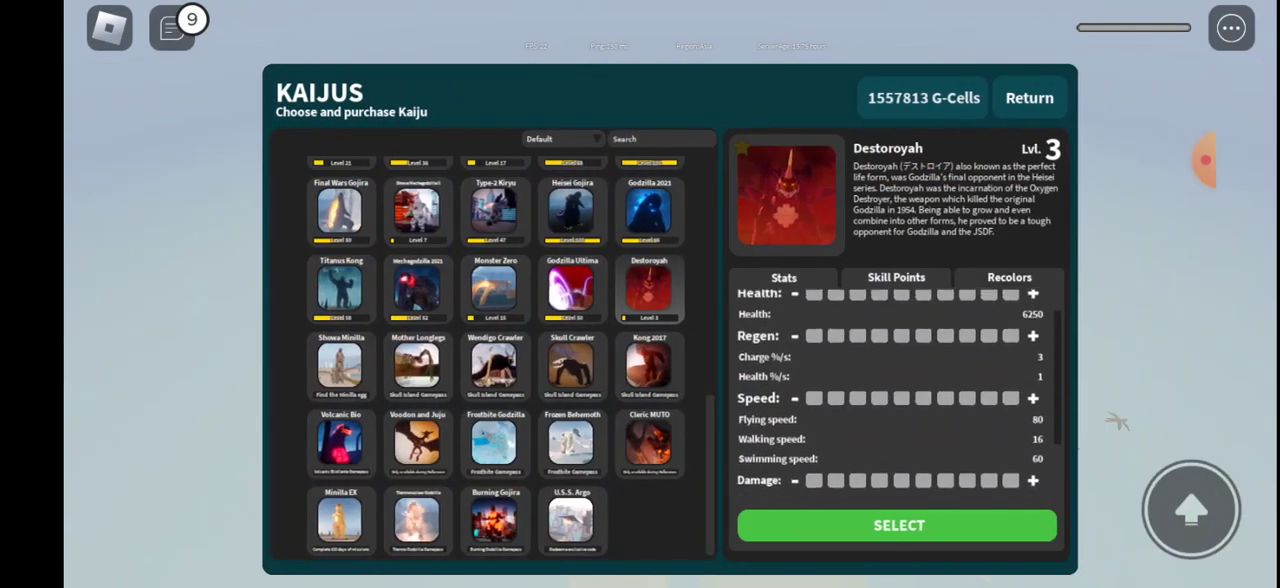
left_click(1029, 97)
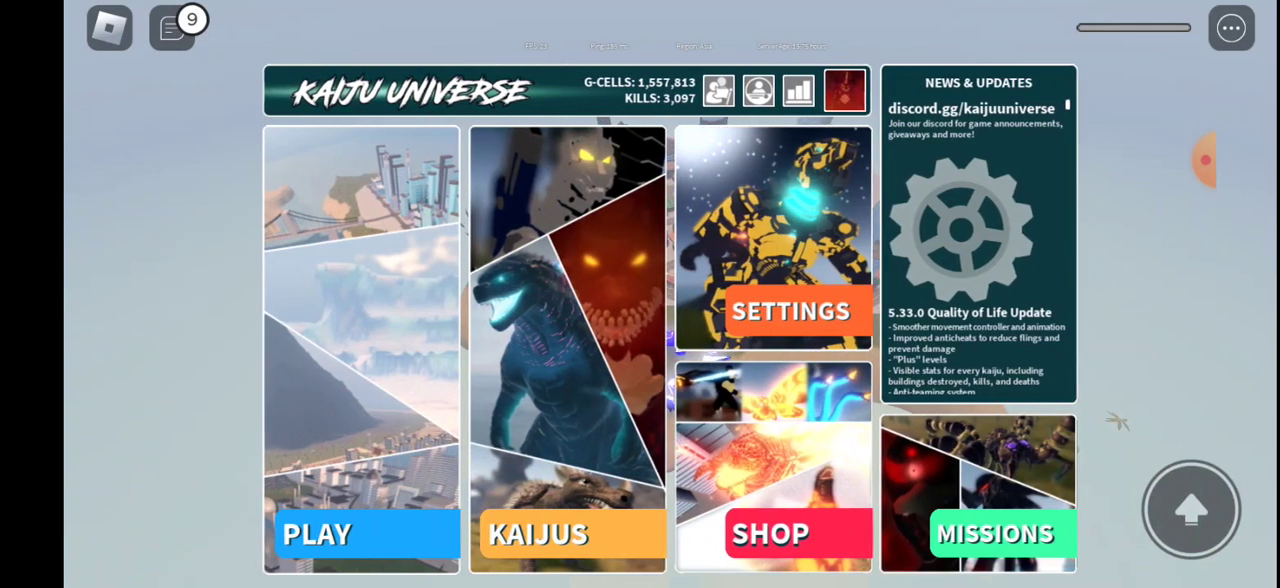